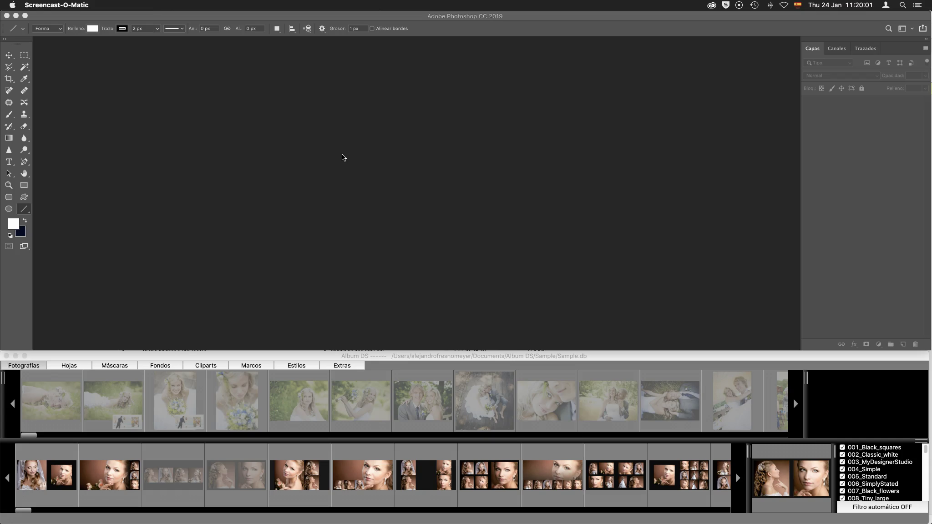
- Drop couple photo image008.jpg from Album DS onto the Photoshop canvas, then reactivate Photoshop
left_click(356, 354)
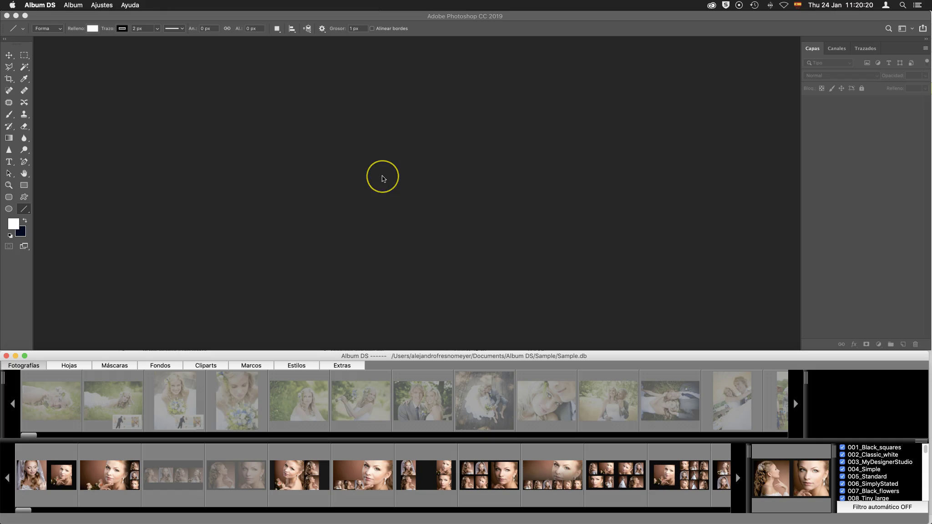
left_click(411, 355)
left_click(413, 351)
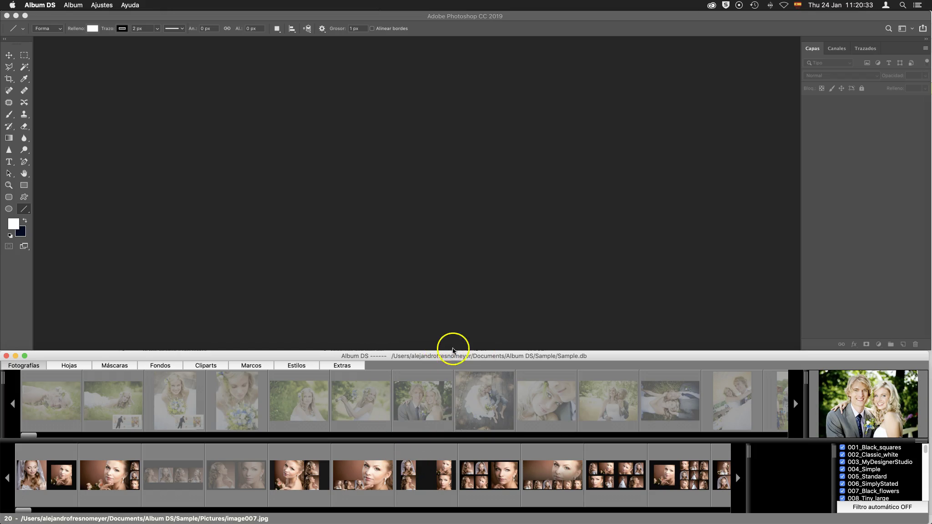
mouse_move(485, 401)
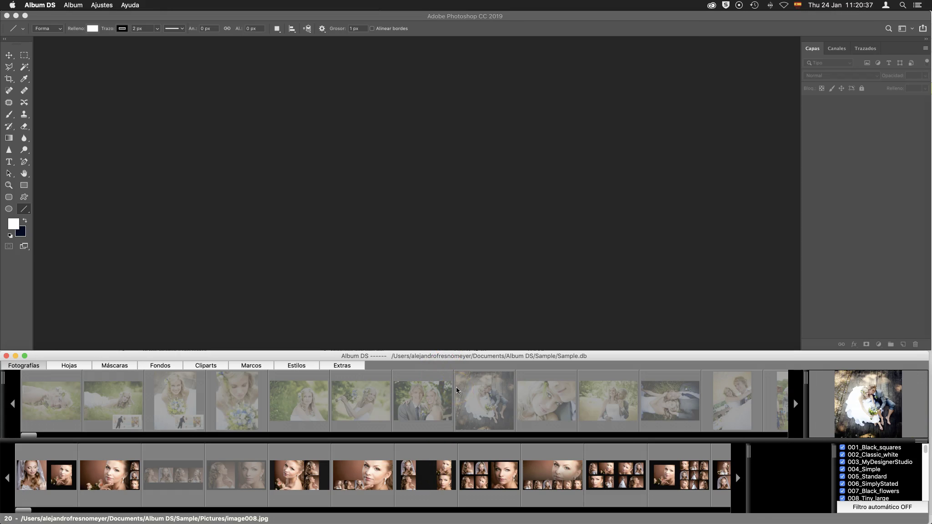
left_click_drag(456, 387, 433, 221)
left_click(904, 211)
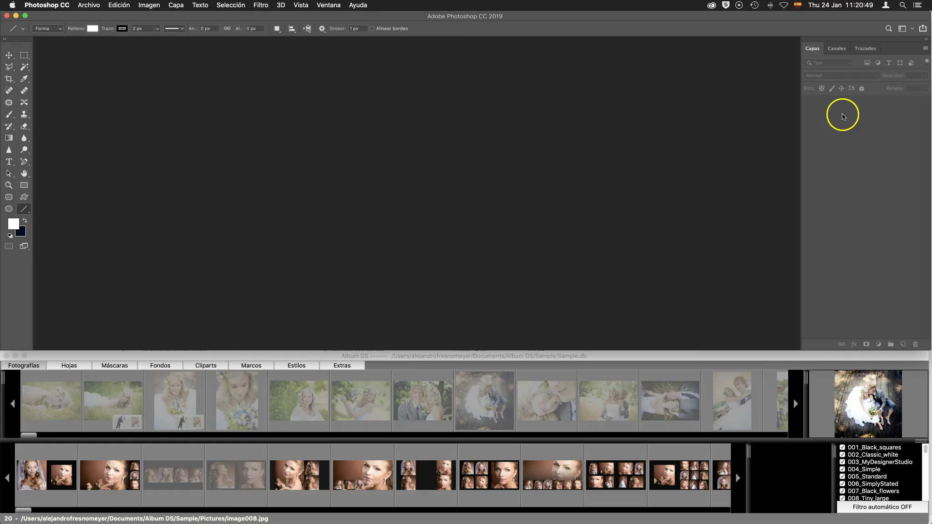
left_click(121, 5)
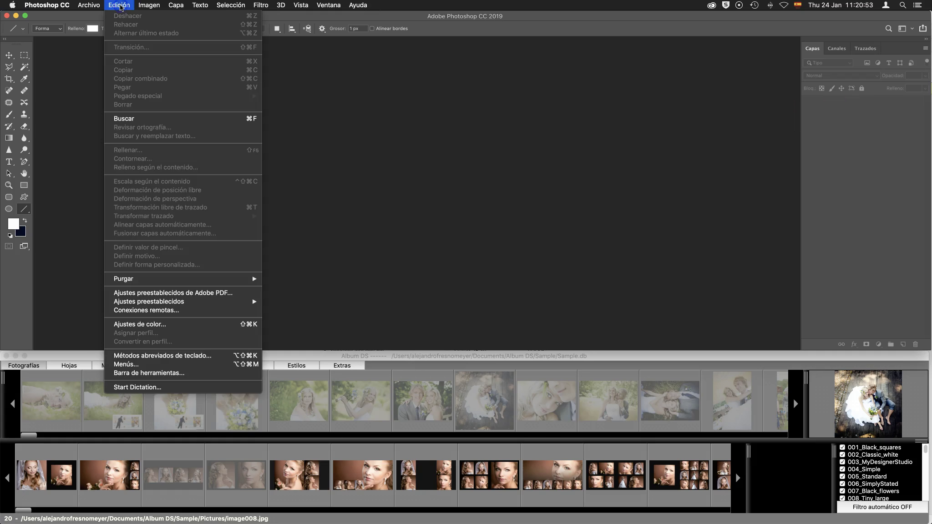
left_click(142, 325)
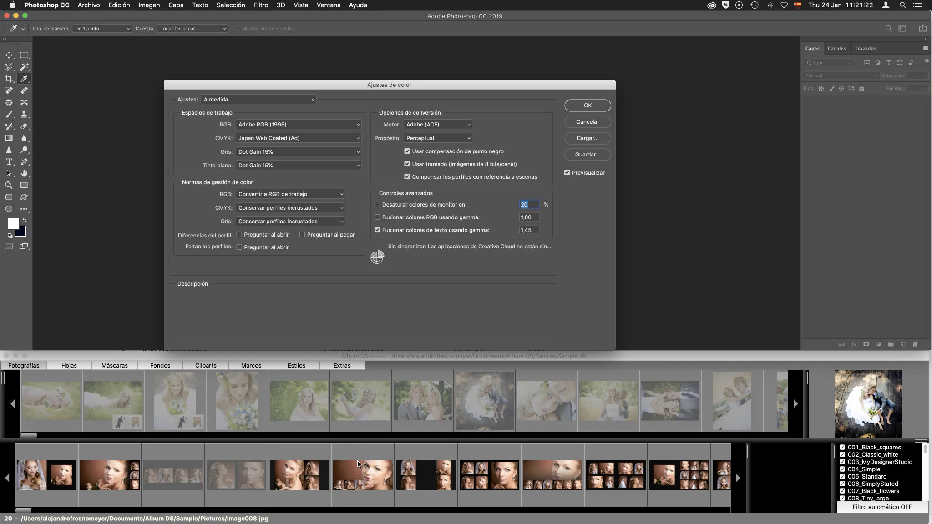
left_click(378, 305)
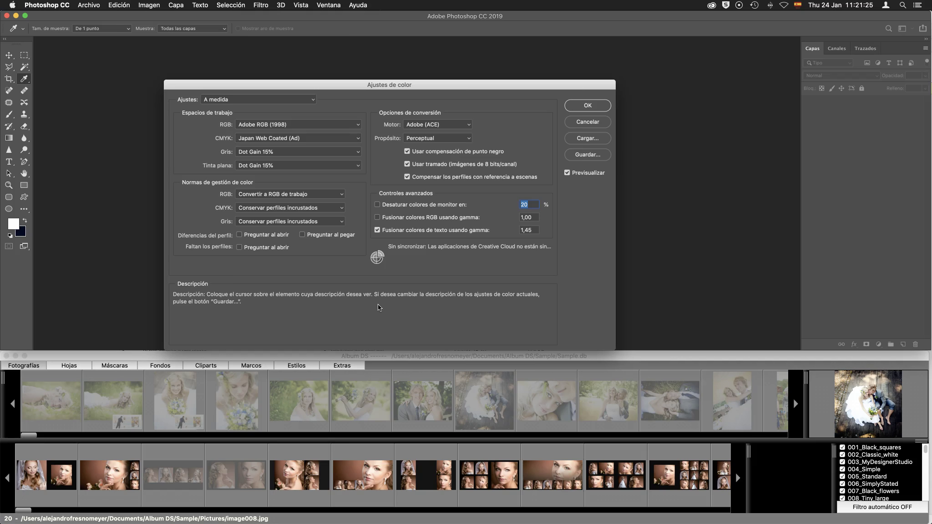
left_click(586, 106)
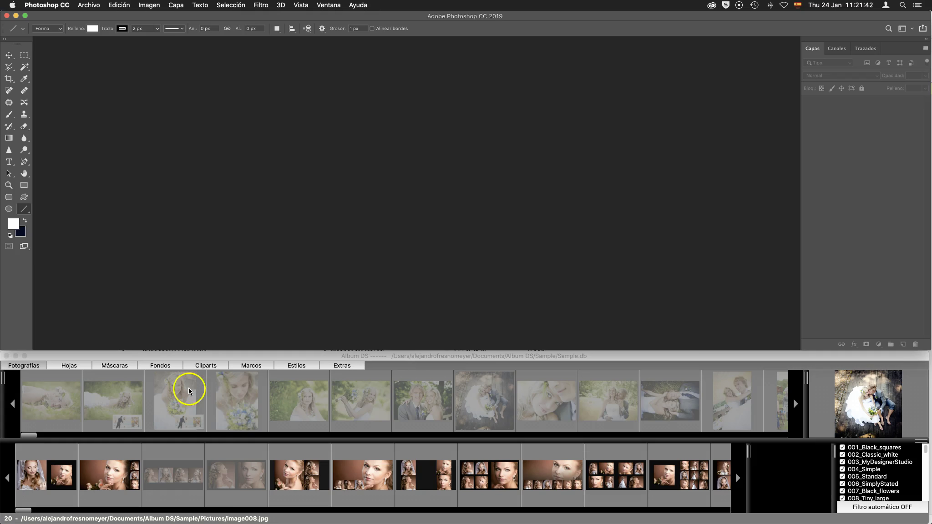
- Review the Album DS Configuración settings and return to the main album window
left_click(170, 357)
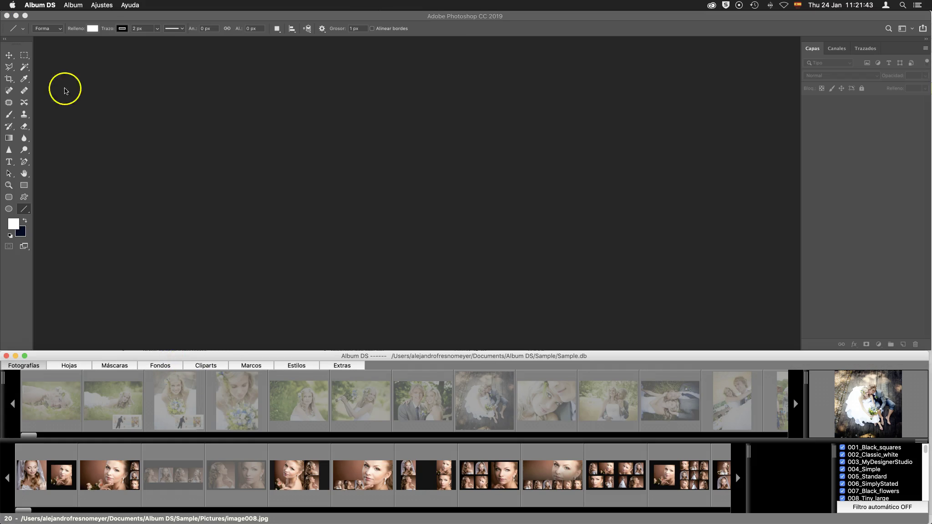
left_click(40, 5)
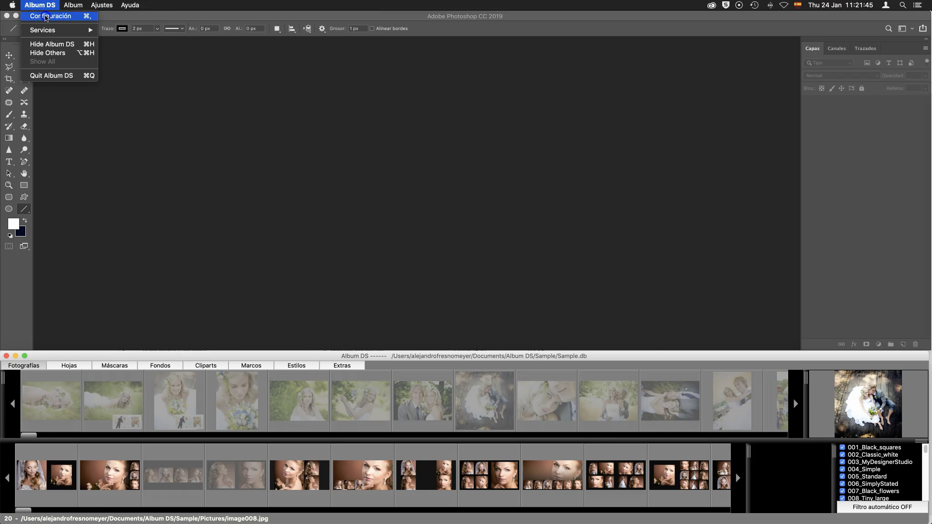
left_click(46, 16)
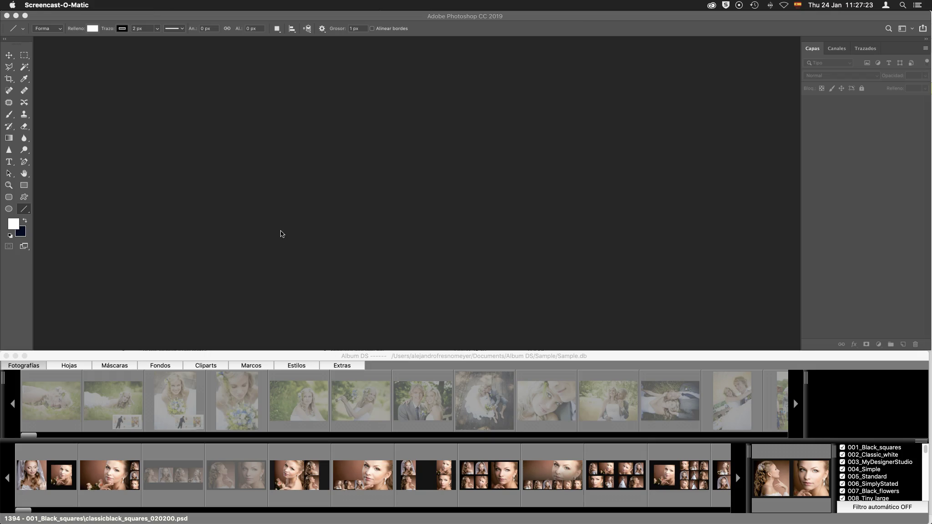
left_click(234, 356)
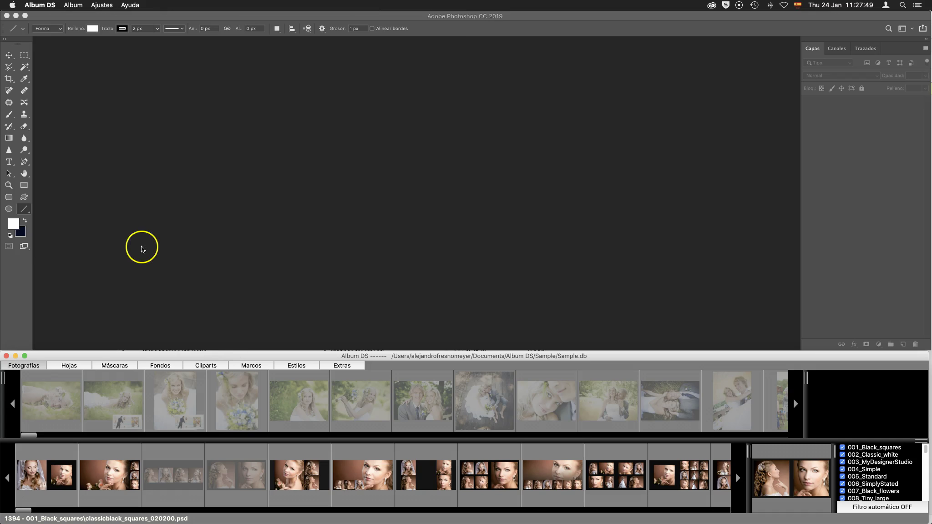
- Create a new album file named 'Mi album de prueba' saved on the Desktop
left_click(74, 6)
left_click(83, 16)
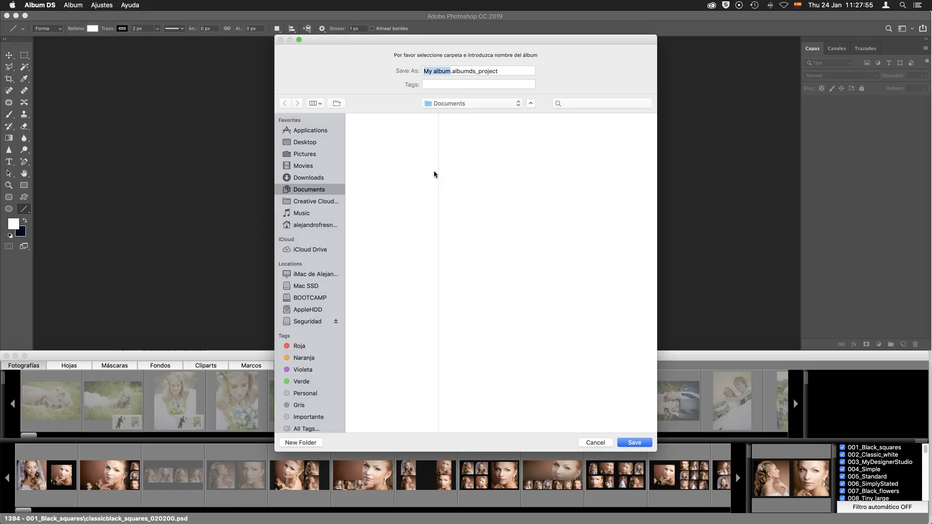
left_click(302, 143)
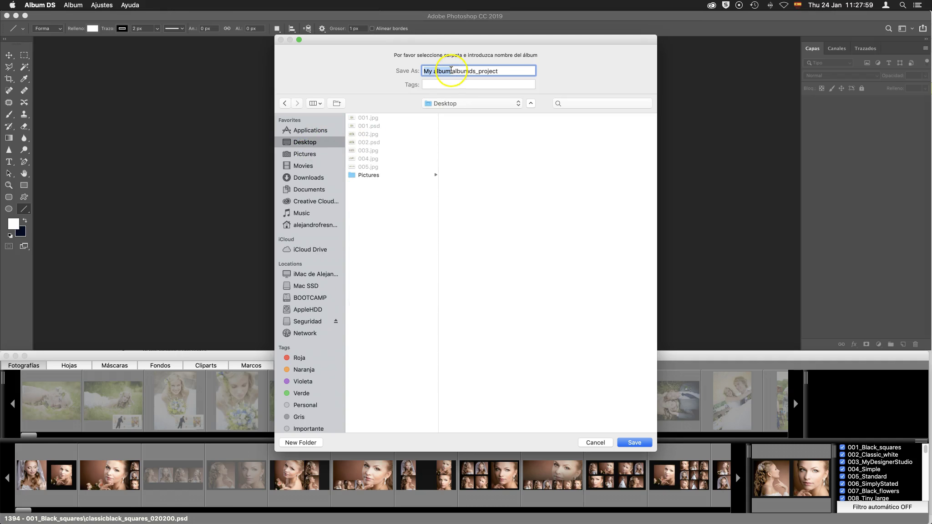
left_click_drag(451, 72, 430, 72)
left_click(437, 71)
key("BackSpace")
type("i")
left_click(450, 70)
type("de prueba")
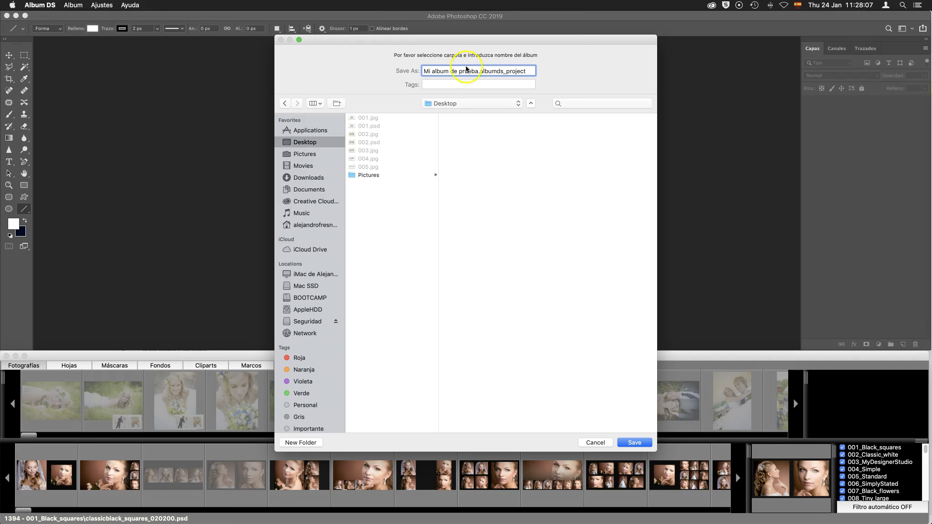
left_click(626, 442)
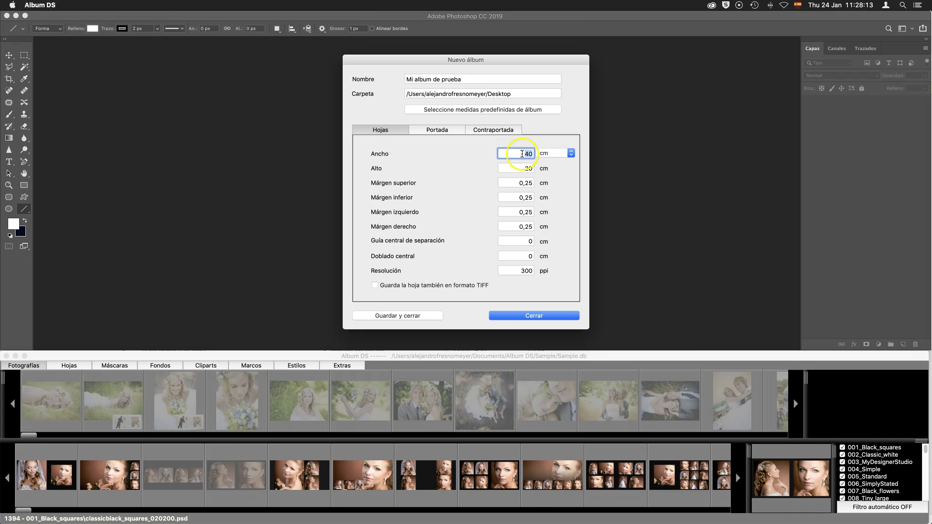
- Check the cover dimensions and set the album sheet size to 41 × 21 cm
left_click(446, 130)
left_click(497, 131)
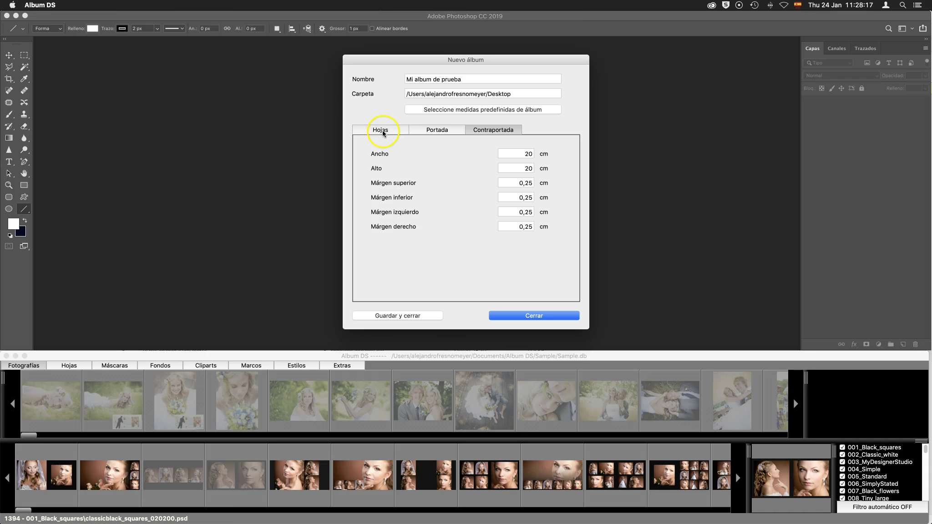
left_click(382, 132)
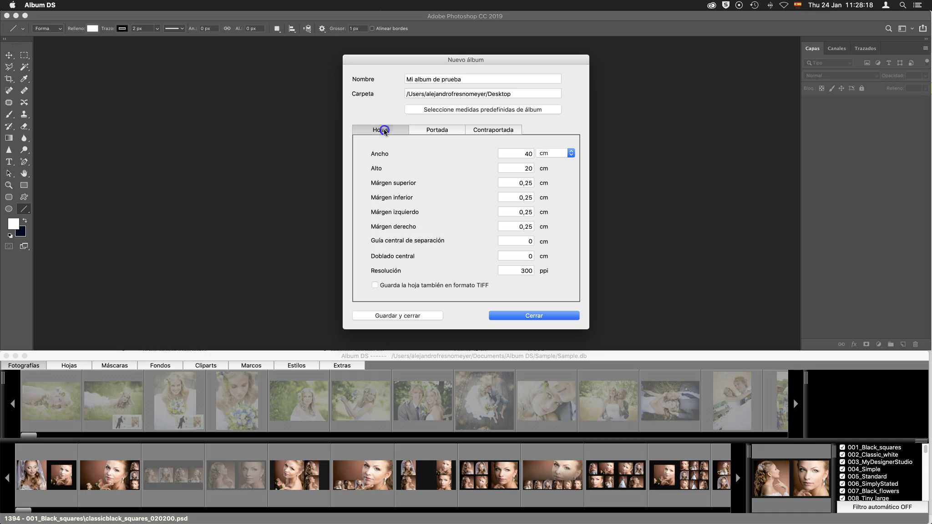
left_click(431, 225)
left_click(522, 154)
left_click_drag(517, 153, 535, 153)
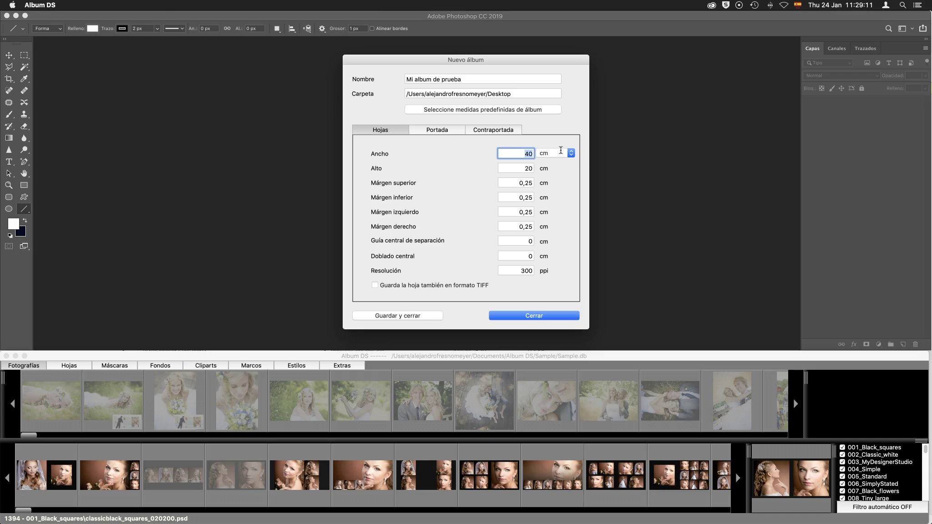
double_click(531, 168)
type("21")
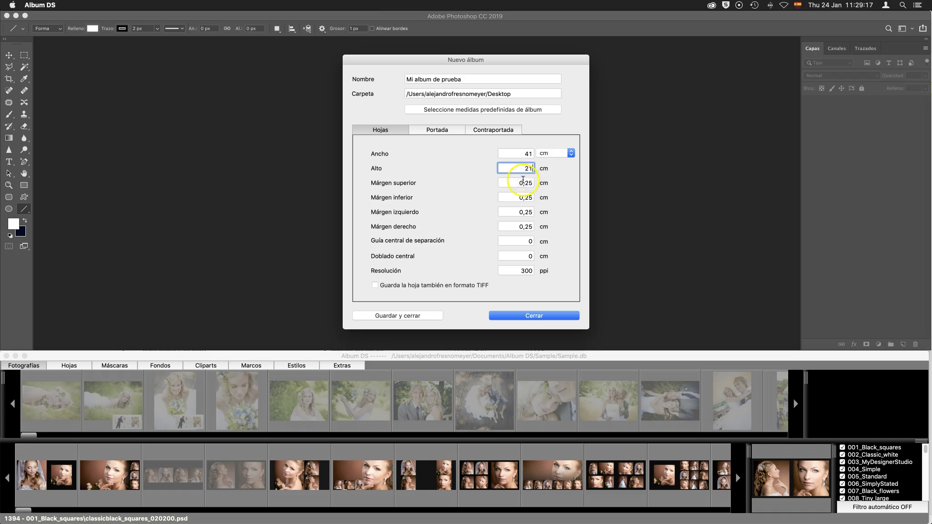
- Set all four sheet margins to 0,5 cm at 300 ppi and save the album
double_click(531, 183)
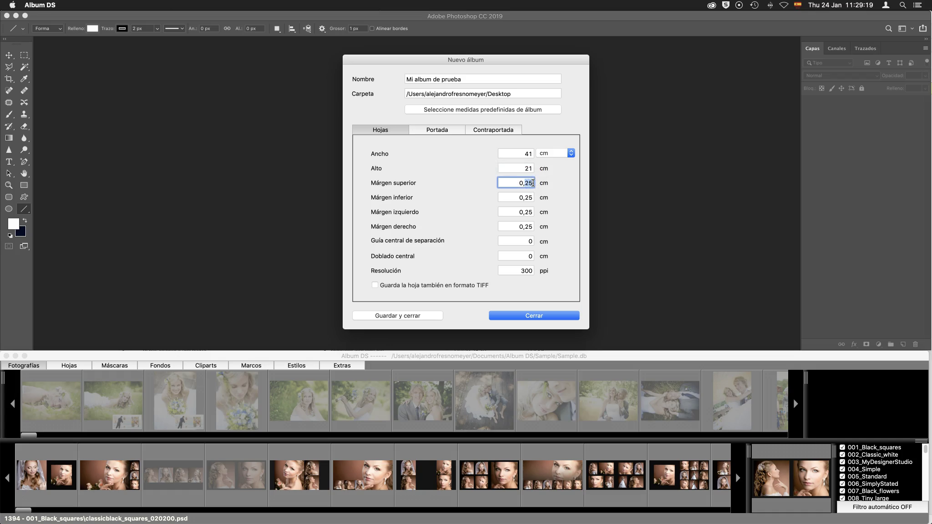
type("5")
double_click(526, 198)
type("5")
double_click(526, 212)
type("5")
double_click(531, 227)
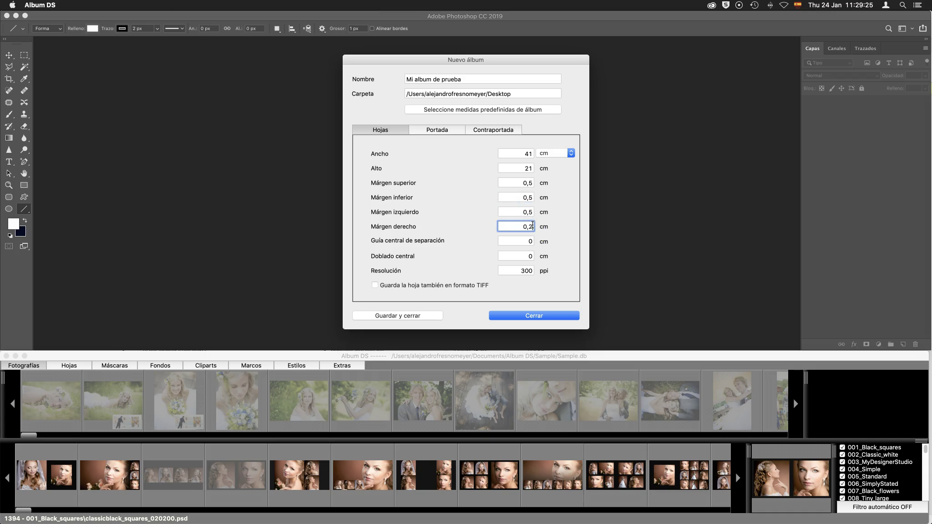
double_click(526, 241)
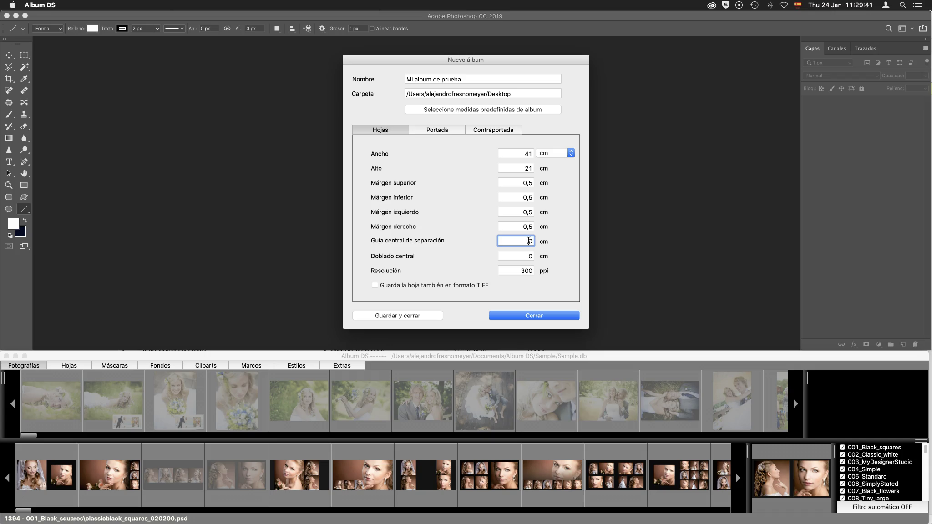
left_click(520, 270)
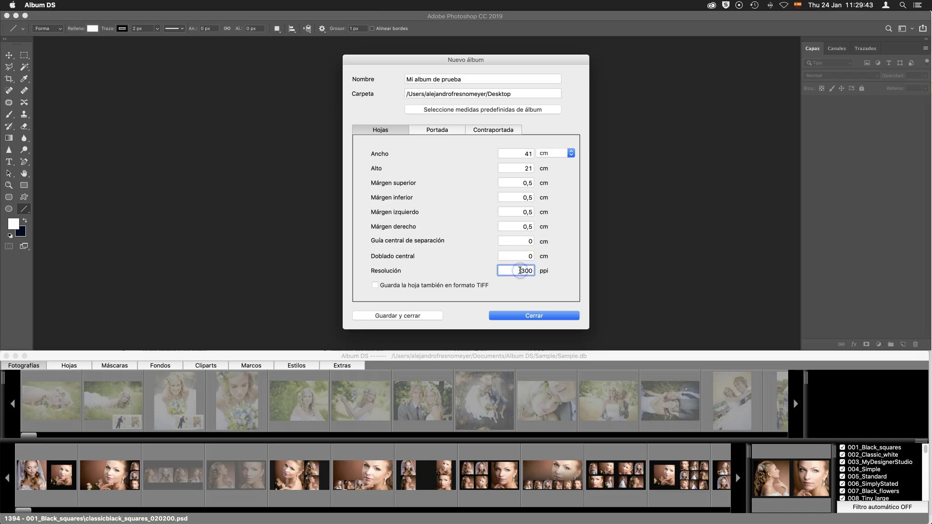
left_click(406, 316)
left_click(406, 316)
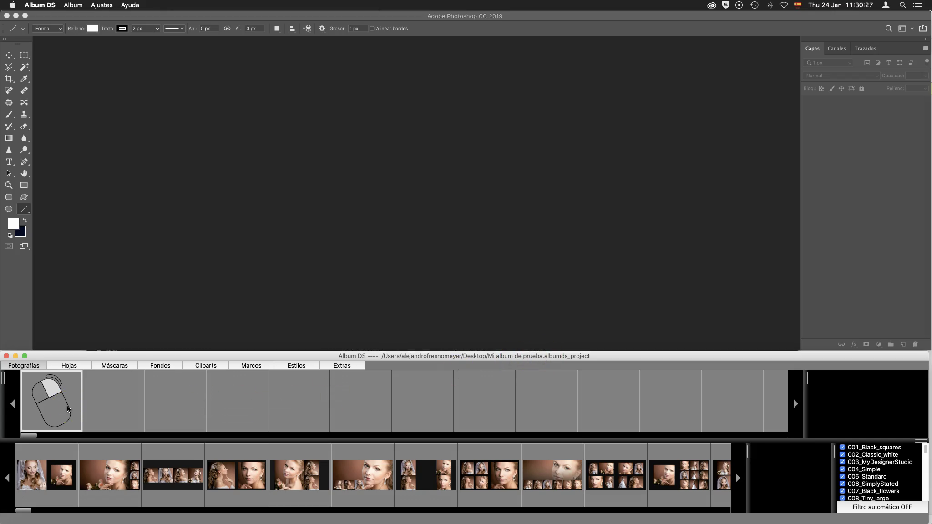
- Add the 16 wedding photos from the Pictures folder to the album's photo collection
key("super+Tab")
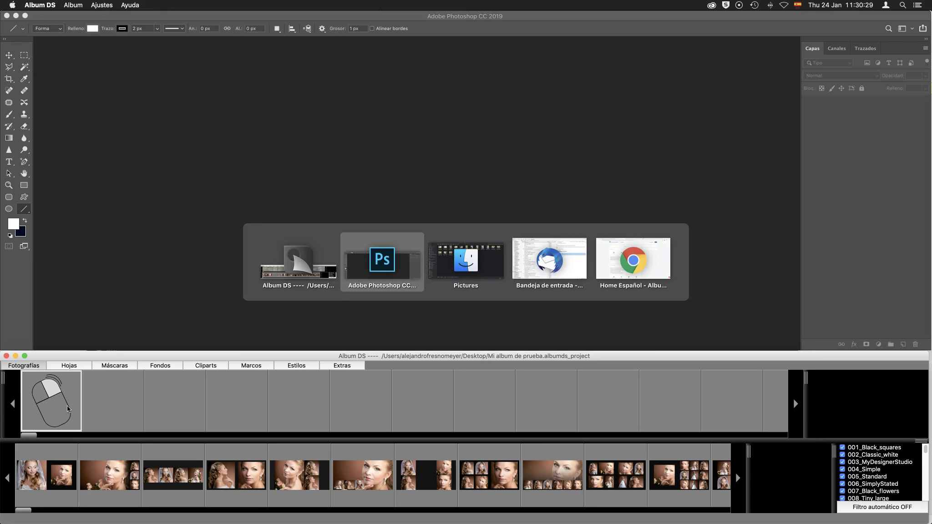
key("super+Tab")
mouse_move(179, 54)
left_mouse_down()
mouse_move(619, 135)
mouse_move(759, 150)
left_mouse_up()
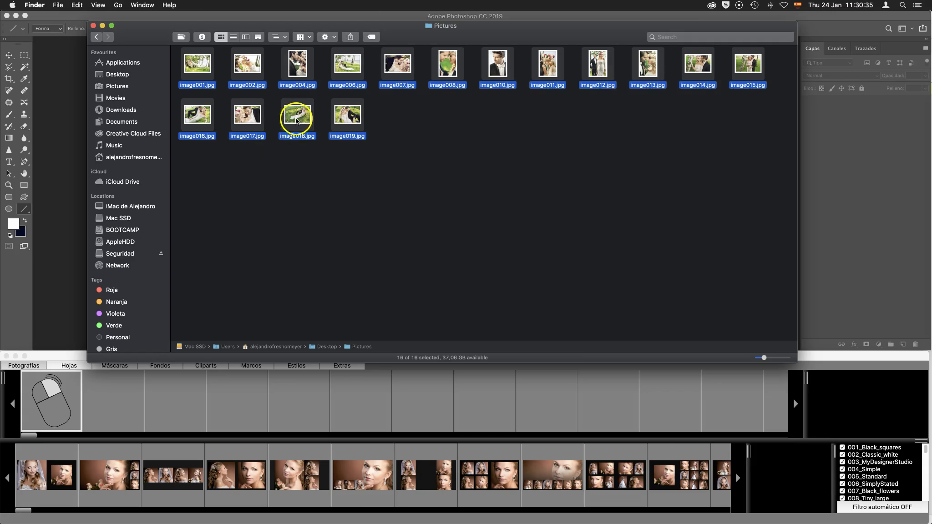
mouse_move(299, 109)
left_mouse_down()
mouse_move(255, 193)
mouse_move(51, 409)
left_mouse_up()
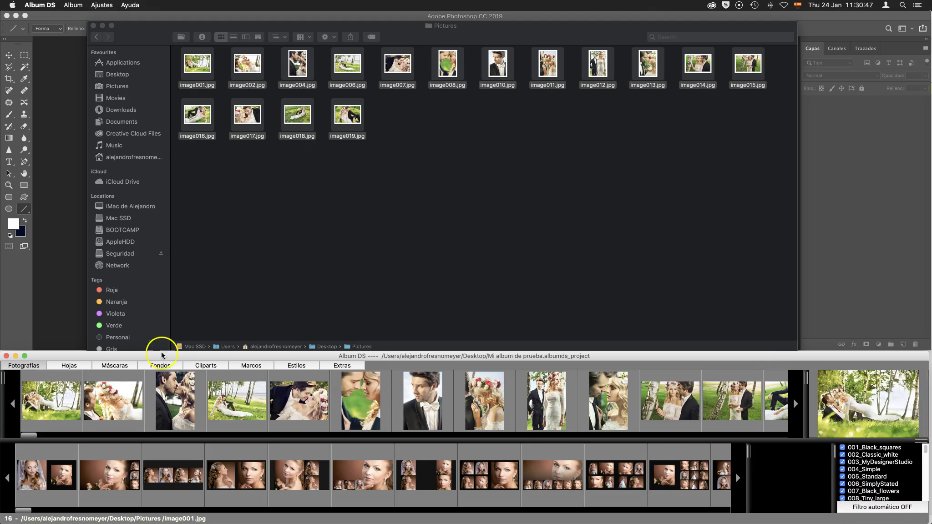
- Rearrange Album DS's panes and shrink it to a bottom strip below Photoshop
left_click(58, 312)
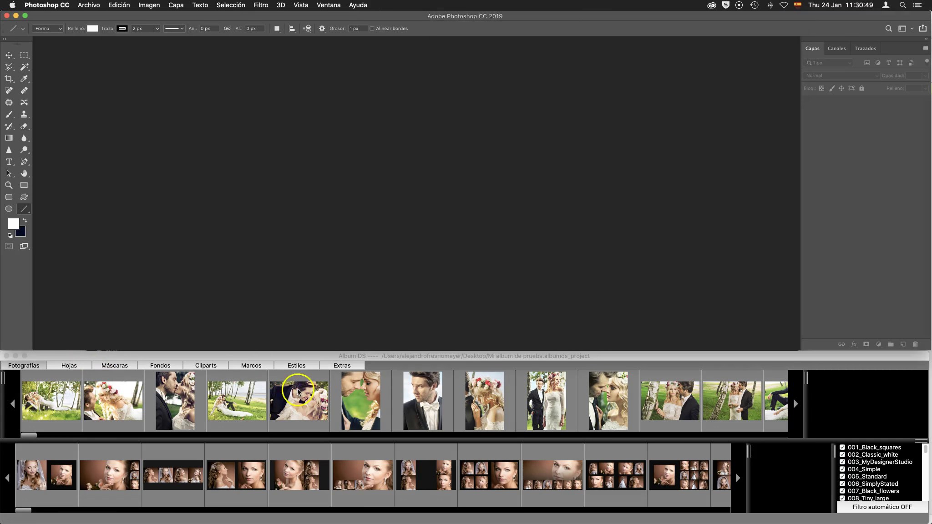
left_click(335, 388)
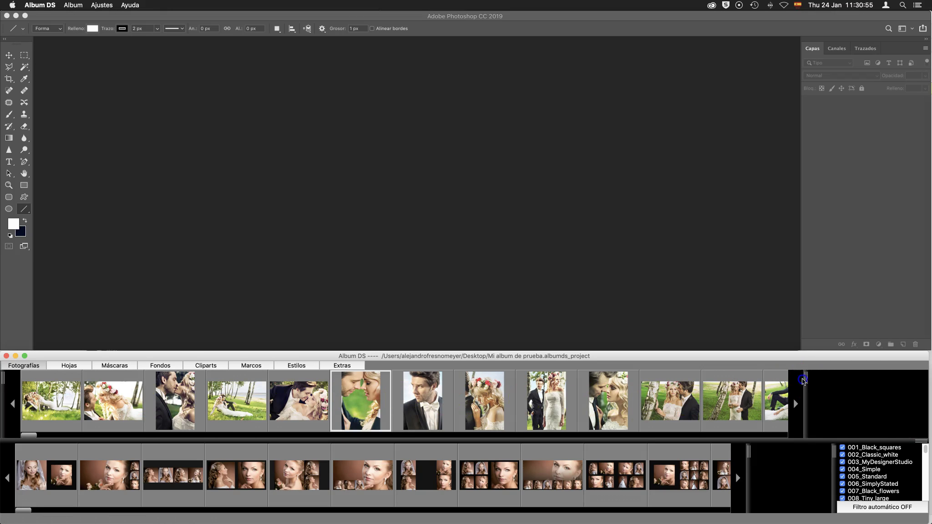
left_click_drag(806, 378, 783, 382)
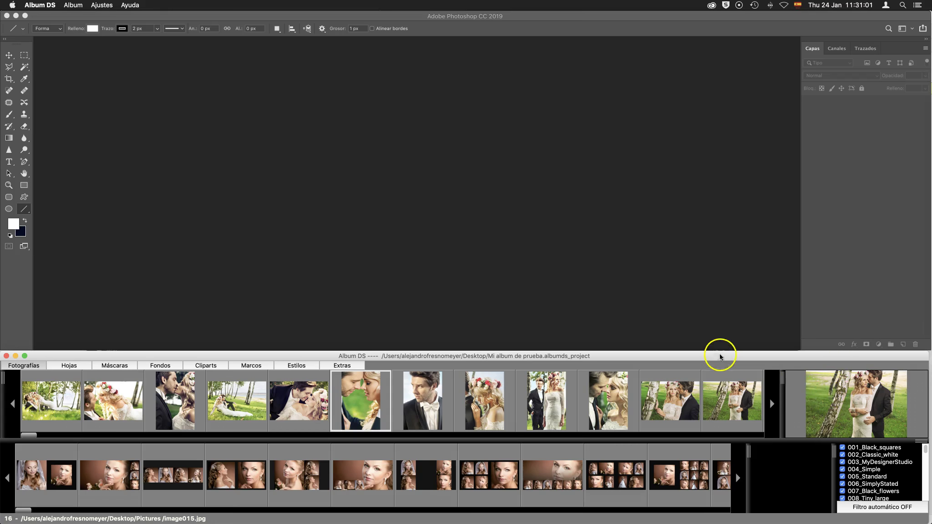
left_click_drag(721, 351, 721, 141)
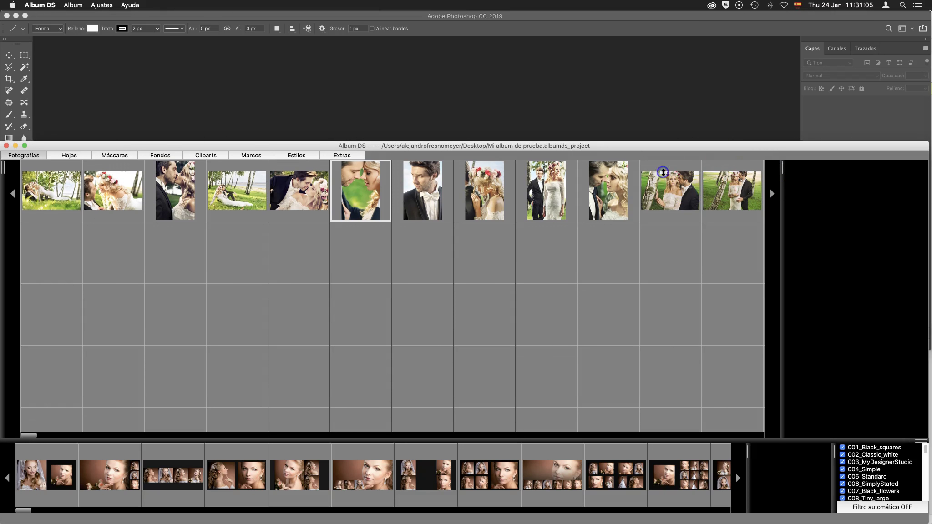
left_click_drag(781, 167, 560, 175)
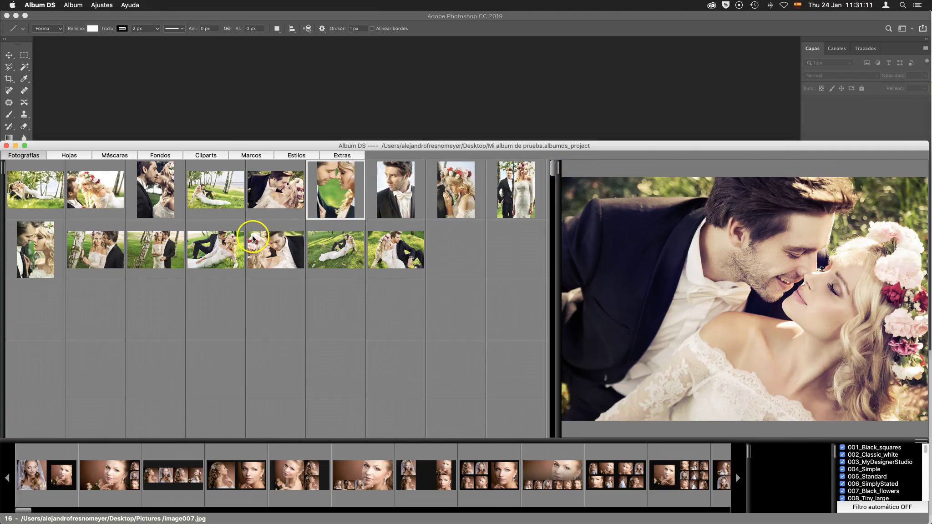
left_click_drag(522, 149, 520, 356)
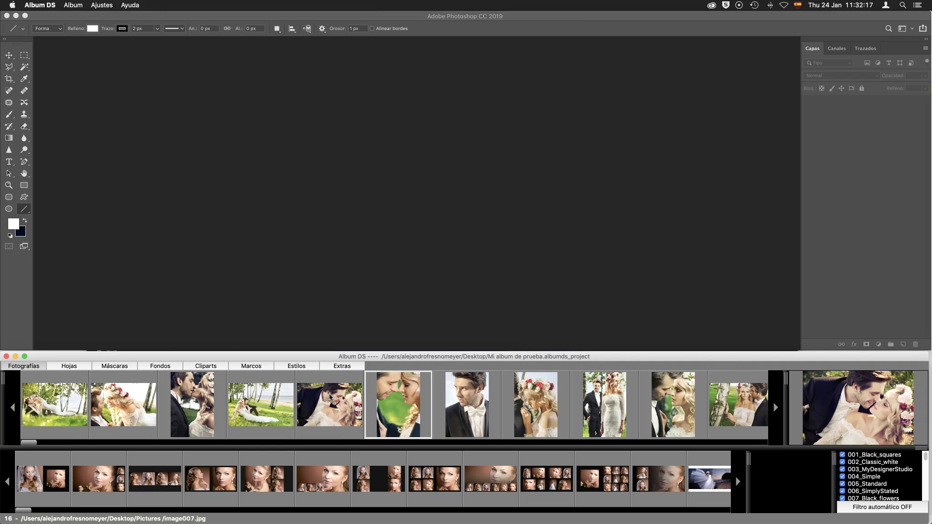
- Toggle 001_Black_squares off and on, then select the embracing and green-background couple photos
left_click(362, 390)
left_click(842, 482)
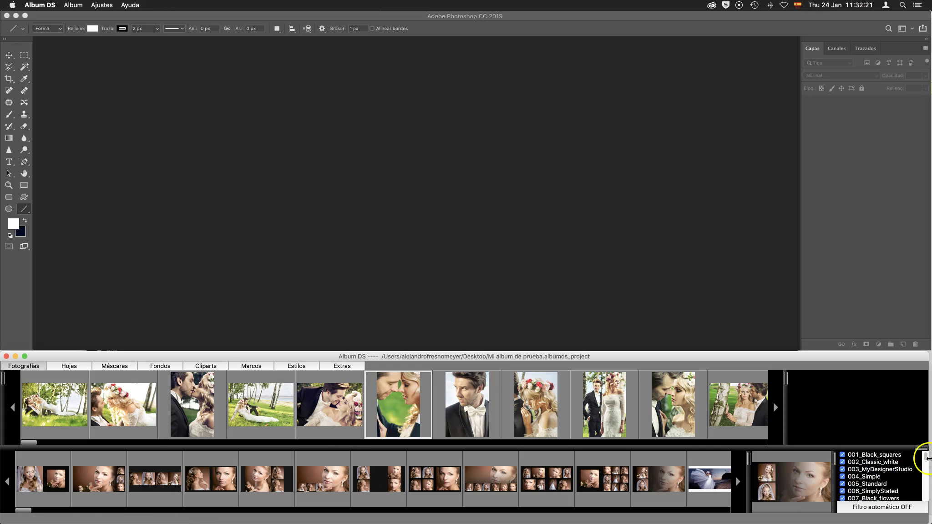
mouse_move(926, 458)
left_mouse_down()
mouse_move(927, 487)
mouse_move(925, 453)
left_mouse_up()
left_click(870, 455)
left_click(842, 455)
left_click(842, 455)
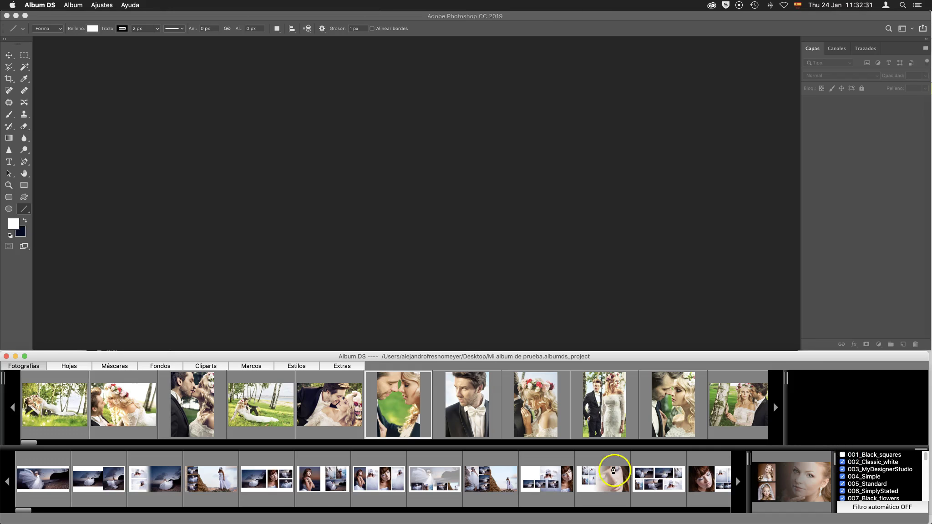
left_click(886, 508)
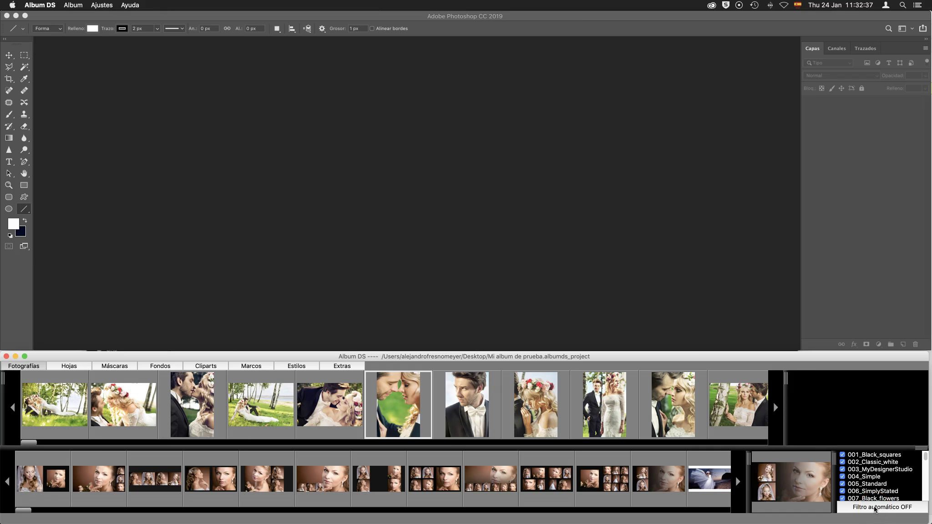
left_click(331, 407)
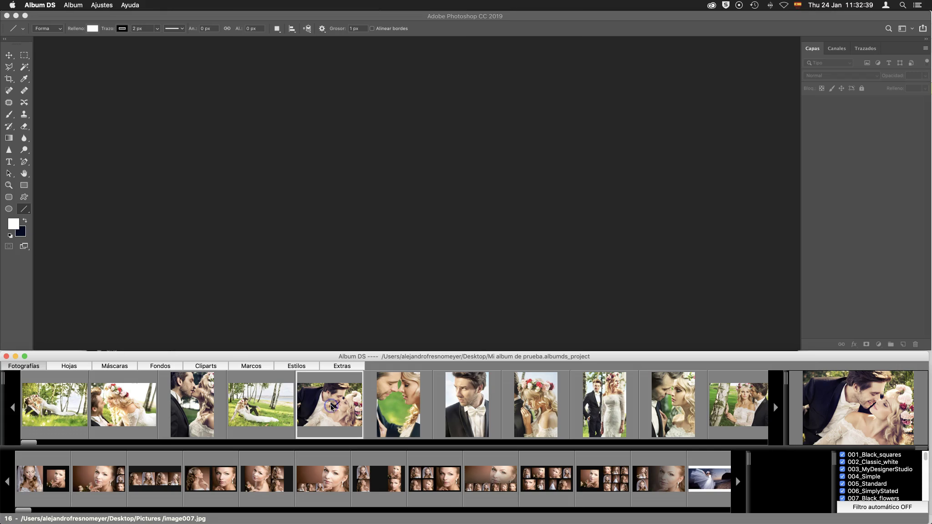
left_click(399, 409)
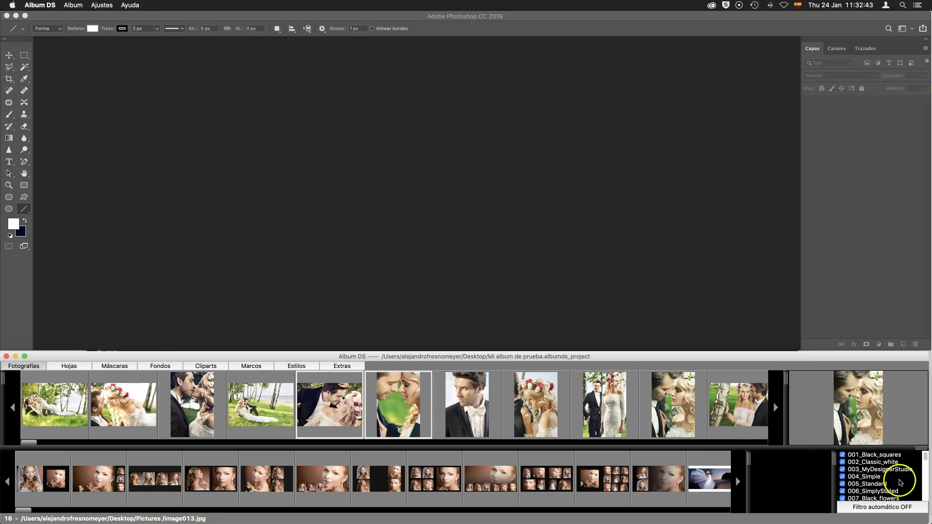
- Switch Filtro automático ON, browse the two-photo templates, and preview the green-background photo
left_click(886, 507)
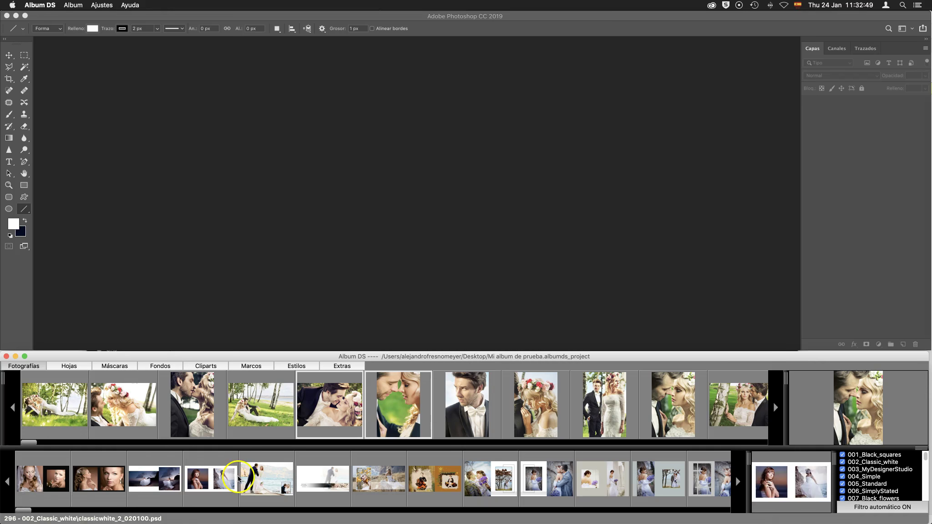
scroll(544, 480, "right", 2)
scroll(544, 479, "right", 10)
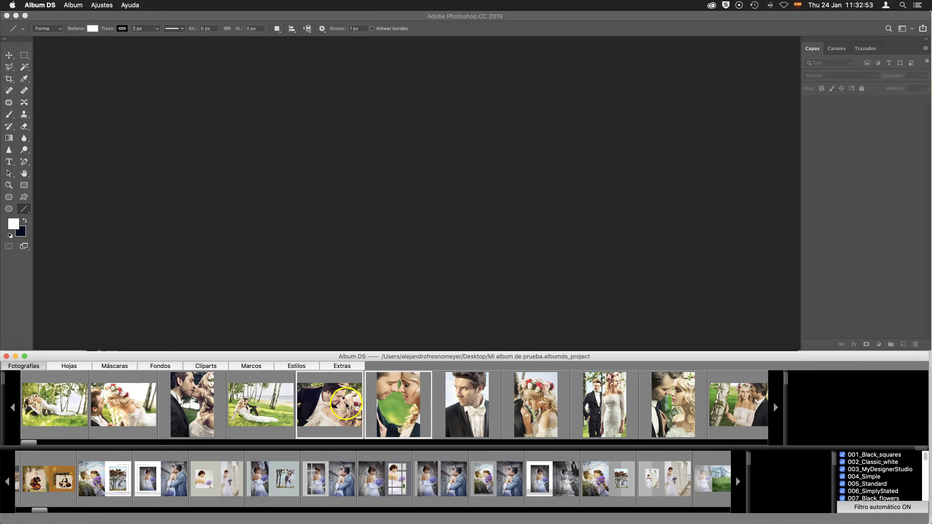
scroll(79, 480, "right", 2)
scroll(78, 480, "right", 2)
scroll(79, 480, "right", 2)
scroll(78, 480, "right", 2)
scroll(79, 480, "right", 2)
scroll(78, 480, "right", 2)
scroll(78, 481, "right", 2)
left_click_drag(78, 480, 373, 409)
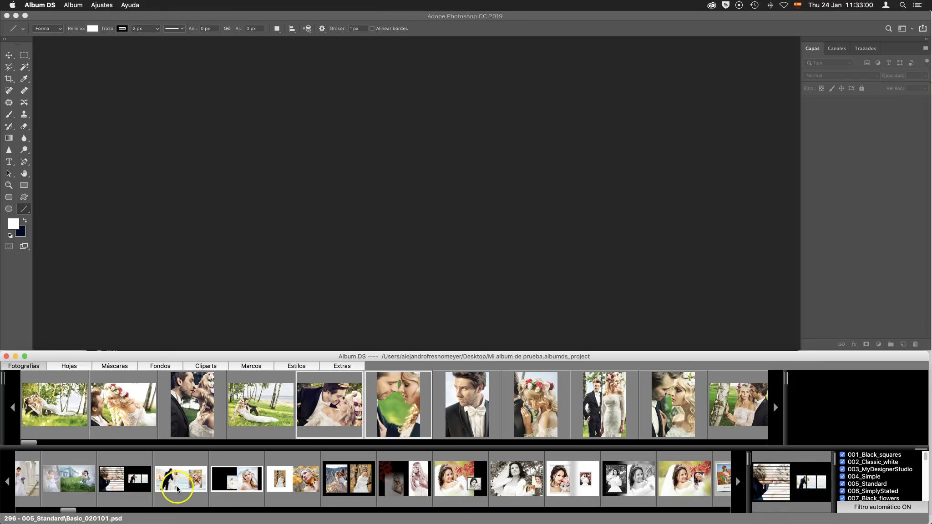
left_click(373, 409)
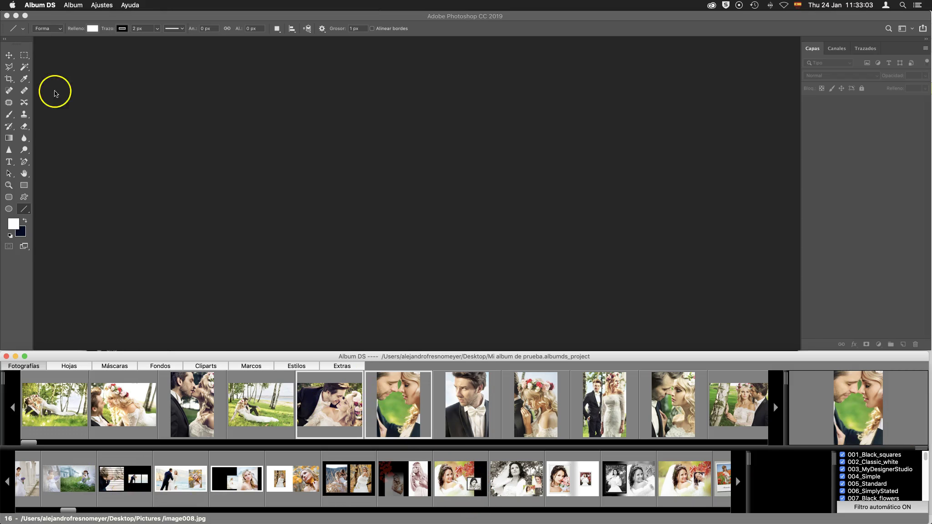
- Tick 'Aplicar filtrado completo en el autofiltro' in the Album DS configuration
left_click(36, 5)
left_click(36, 14)
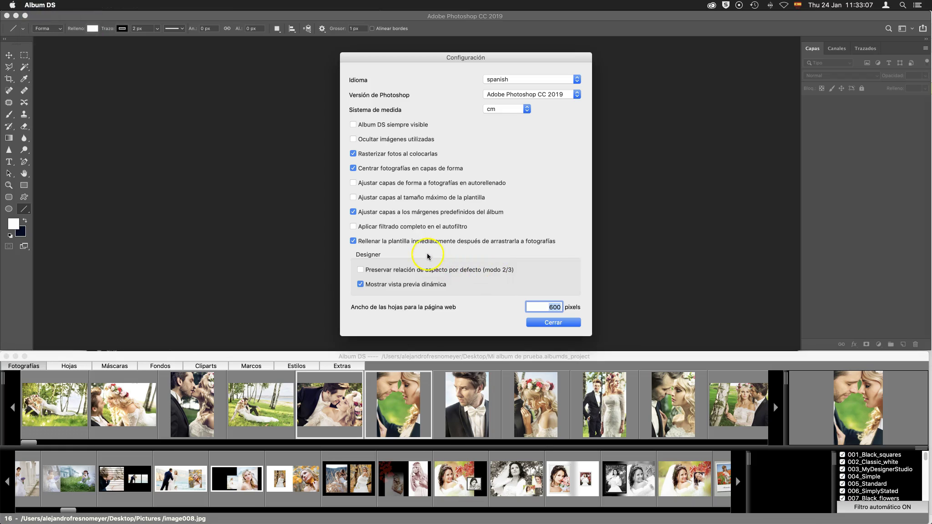
left_click(353, 226)
- Close the configuration and select 020_Feeling template AF_300106 in a widened preview
left_click(553, 322)
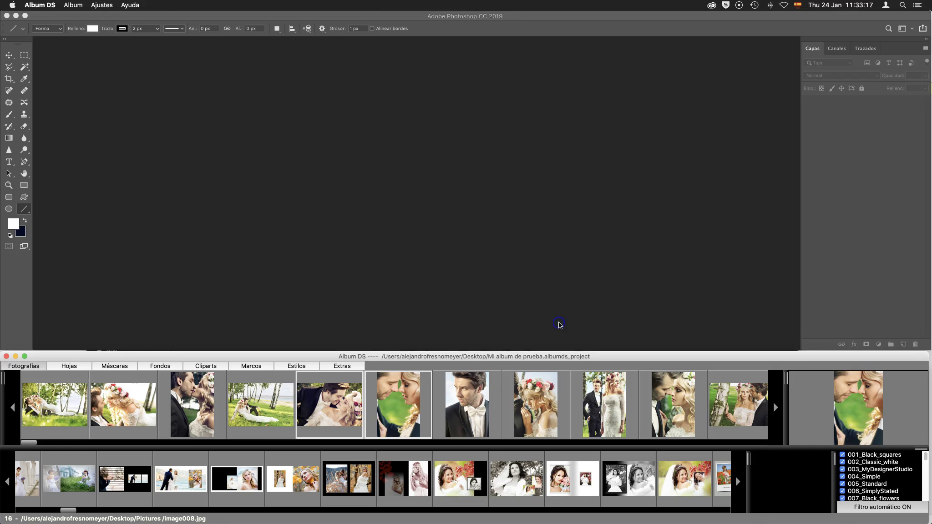
scroll(223, 481, "right", 1)
scroll(223, 481, "right", 10)
scroll(222, 481, "right", 6)
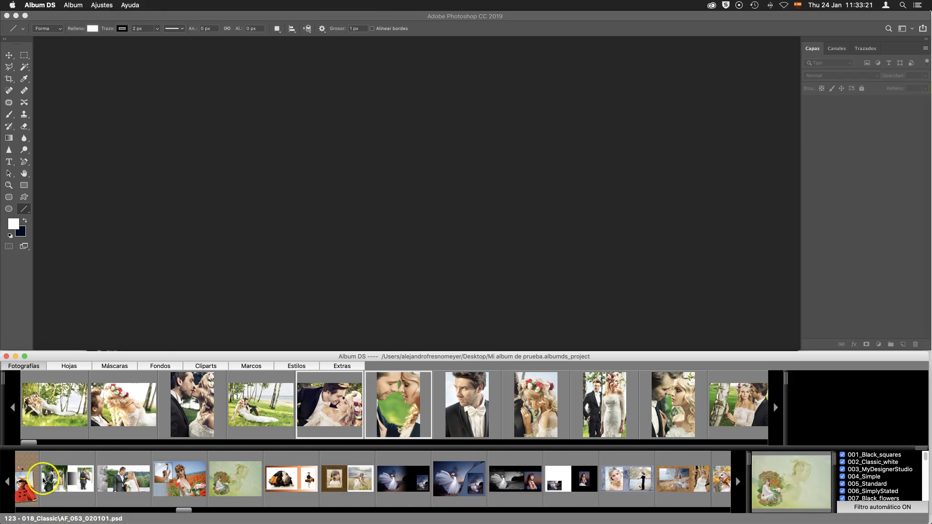
left_click(292, 462)
mouse_move(399, 479)
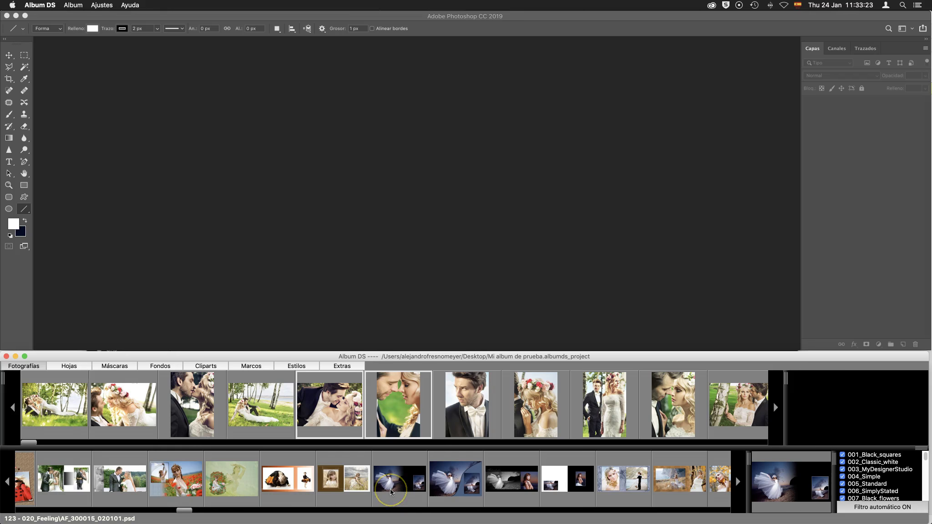
scroll(390, 492, "right", 2)
scroll(391, 491, "right", 2)
scroll(391, 492, "right", 1)
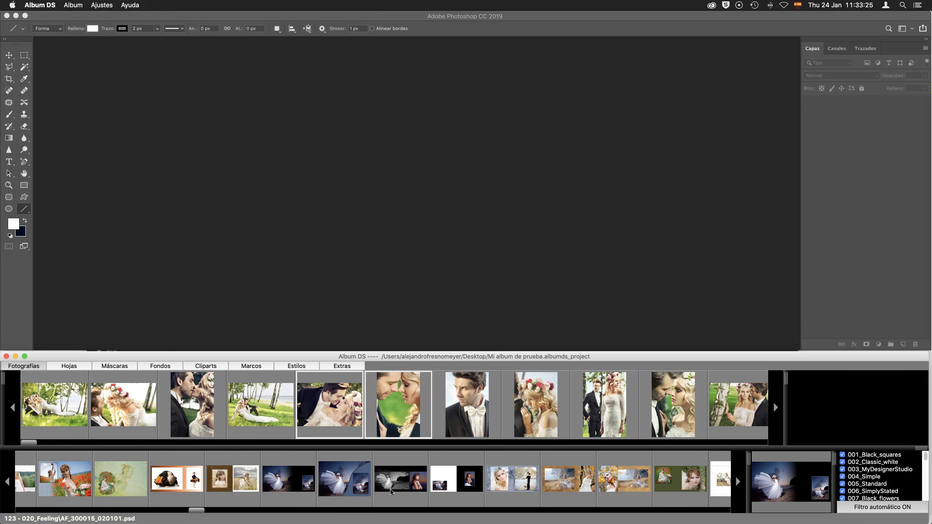
left_click(447, 479)
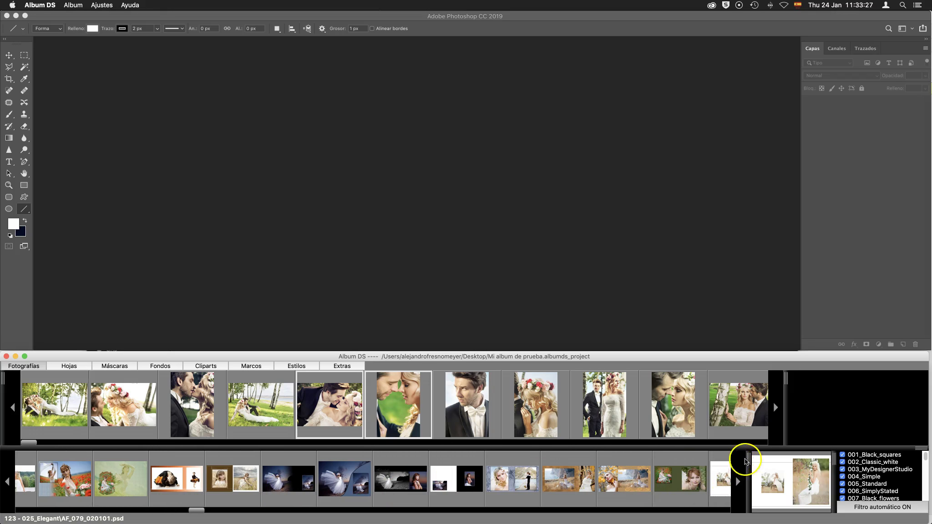
left_click_drag(748, 463, 706, 463)
left_click(510, 496)
left_click(467, 483)
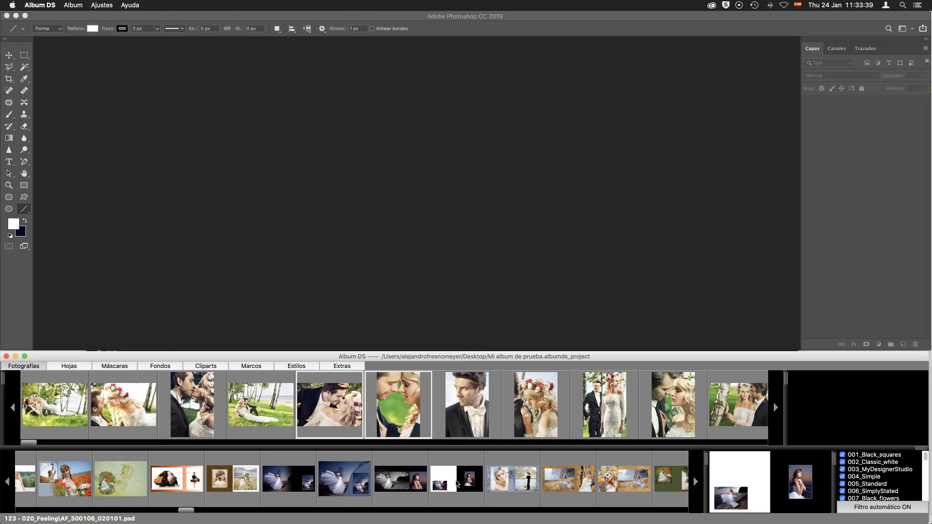
- Autofill template AF_300106 in Photoshop with the embracing and green-background couple photos
left_click_drag(457, 484, 375, 405)
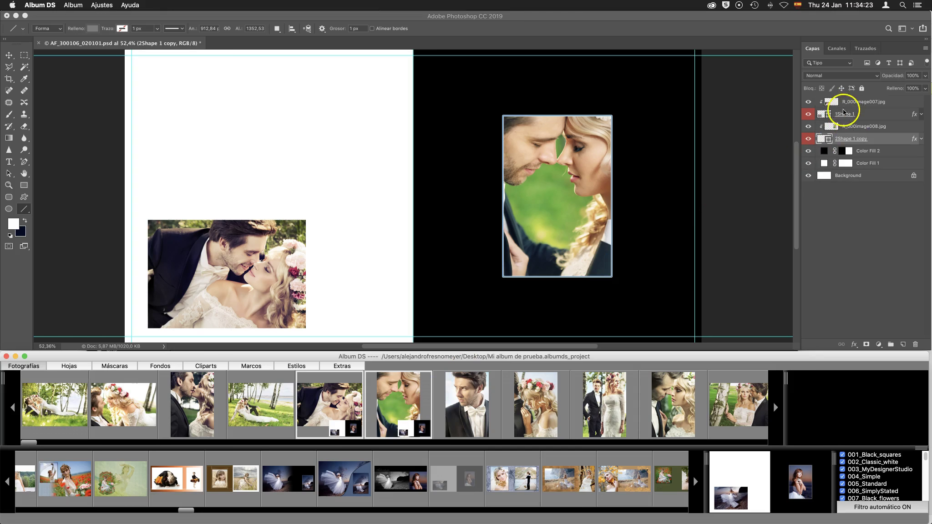
left_click(342, 406)
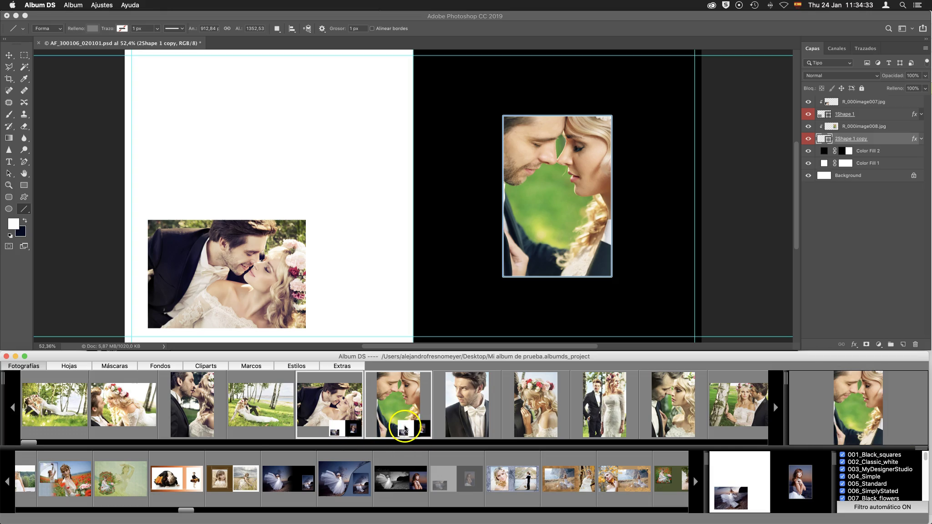
- Save the current spread from the Hojas tab as sheet 0001.psd on the Desktop
left_click(69, 366)
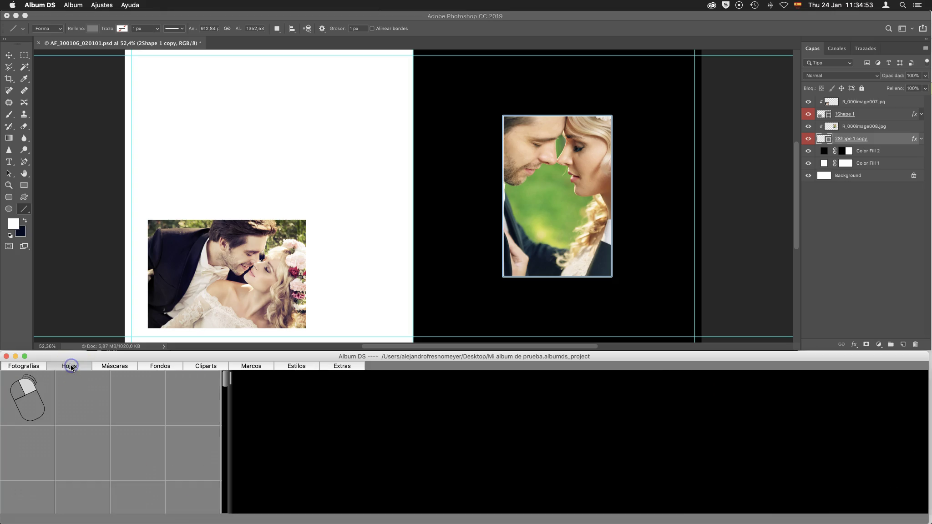
right_click(22, 396)
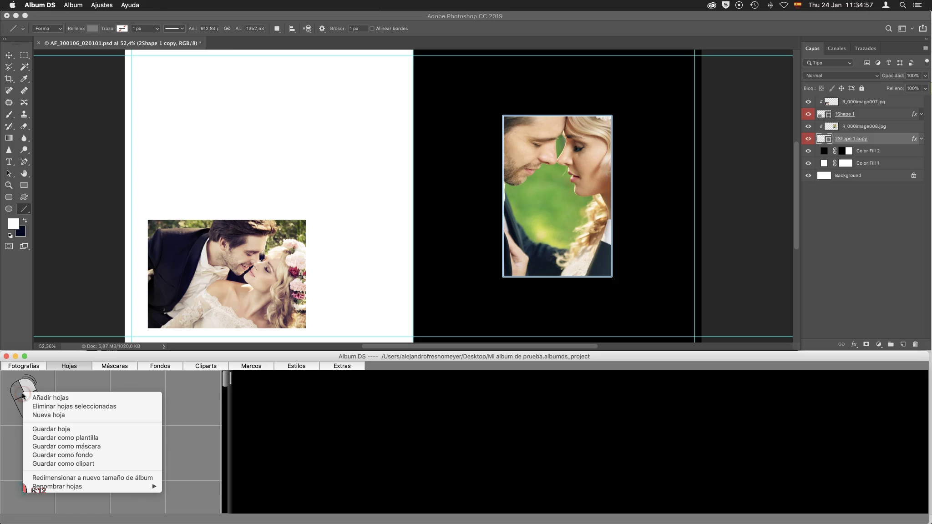
left_click(25, 382)
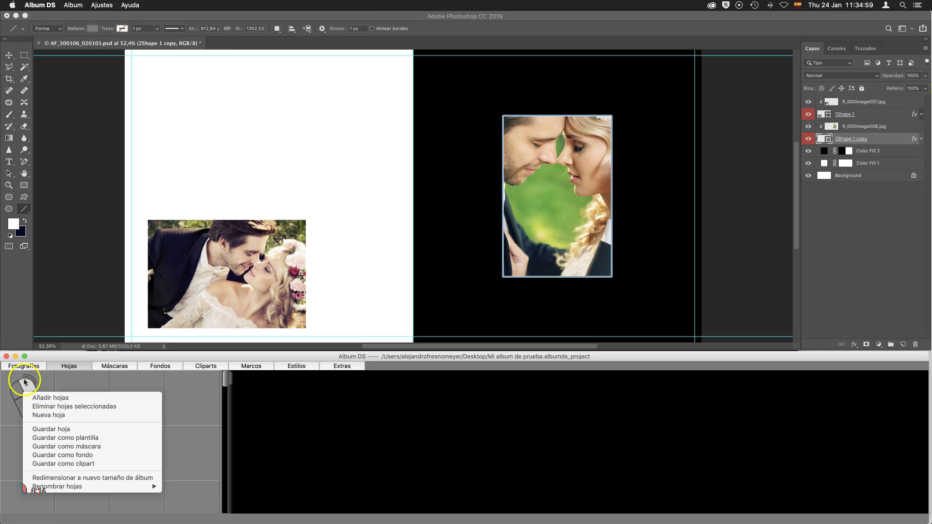
left_click(58, 430)
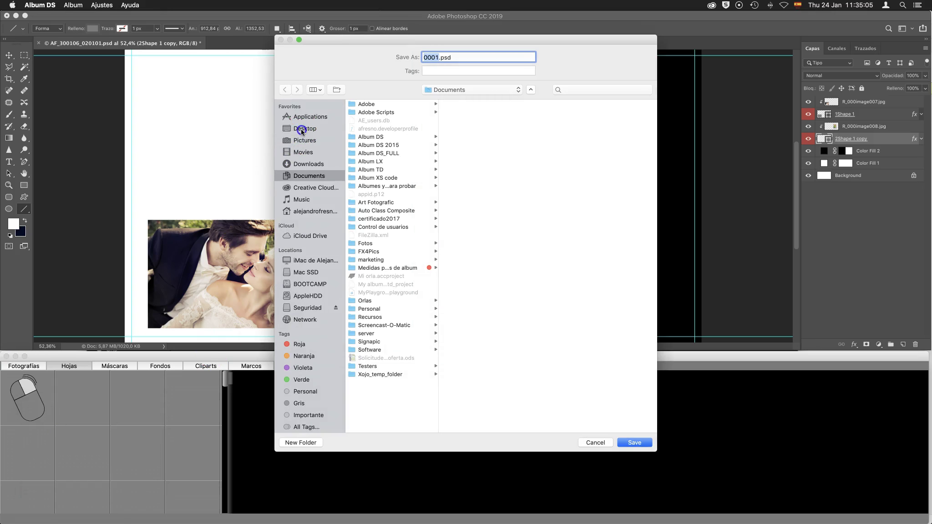
left_click(301, 130)
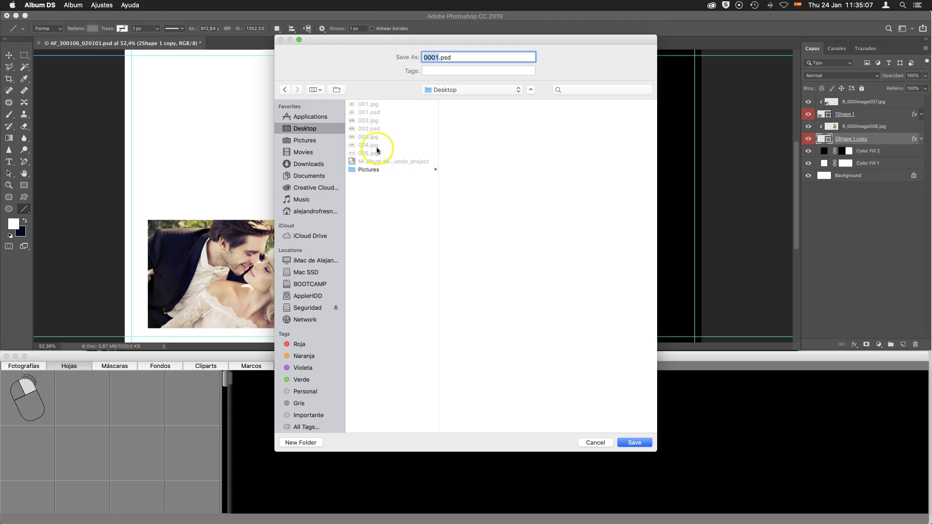
left_click(422, 59)
left_click(636, 443)
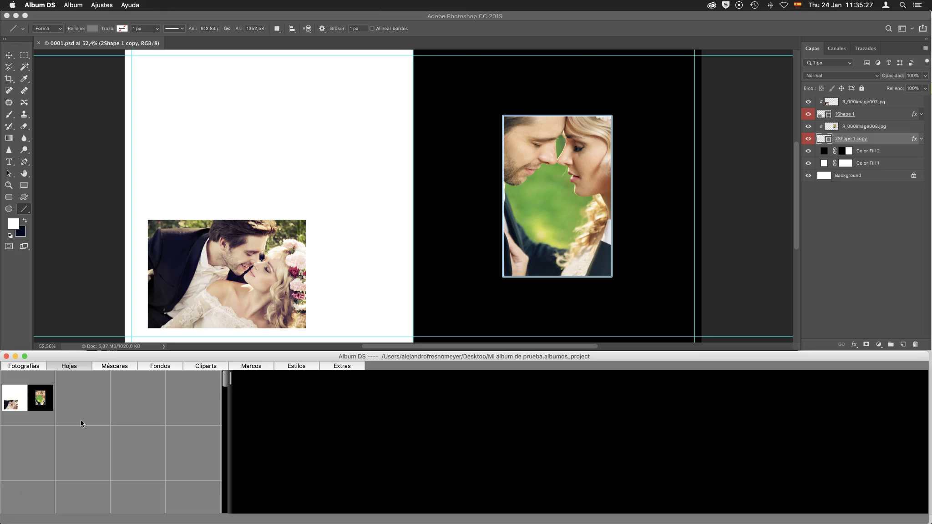
- Check the saved 0001.psd and 0001.jpg files in Finder's Desktop folder
left_click(32, 400)
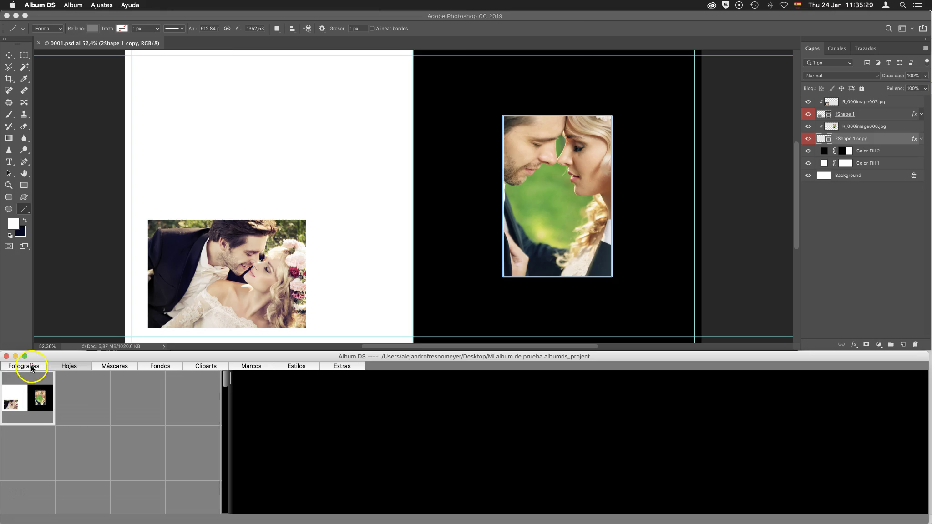
key("super+Tab")
key("super+Tab")
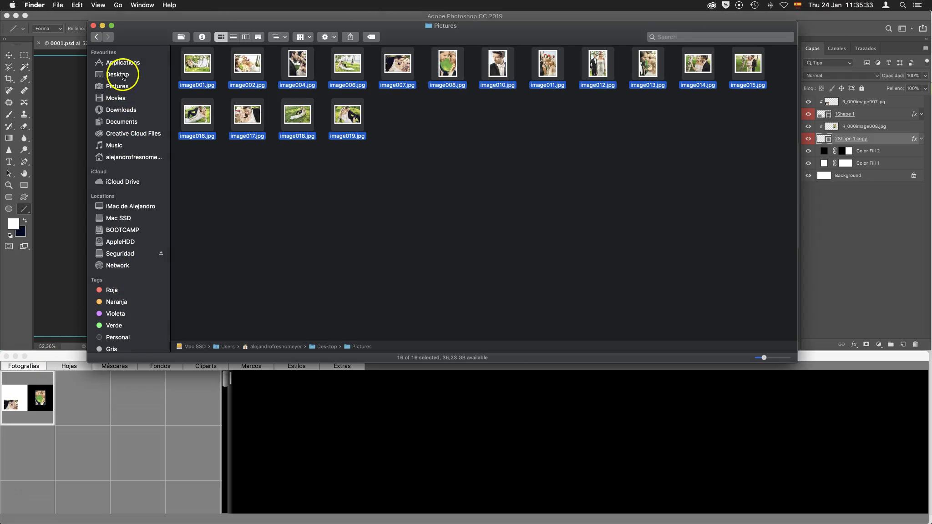
left_click(123, 76)
left_click(187, 75)
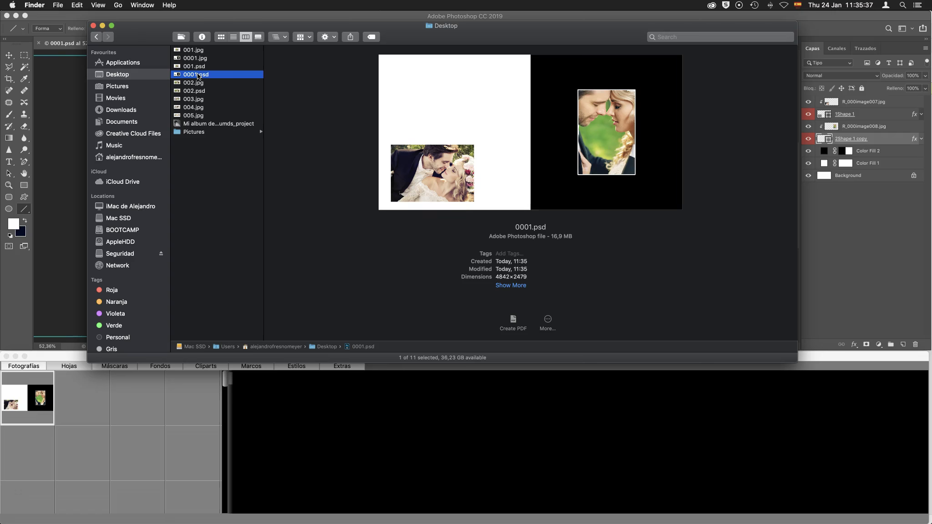
left_click(197, 58)
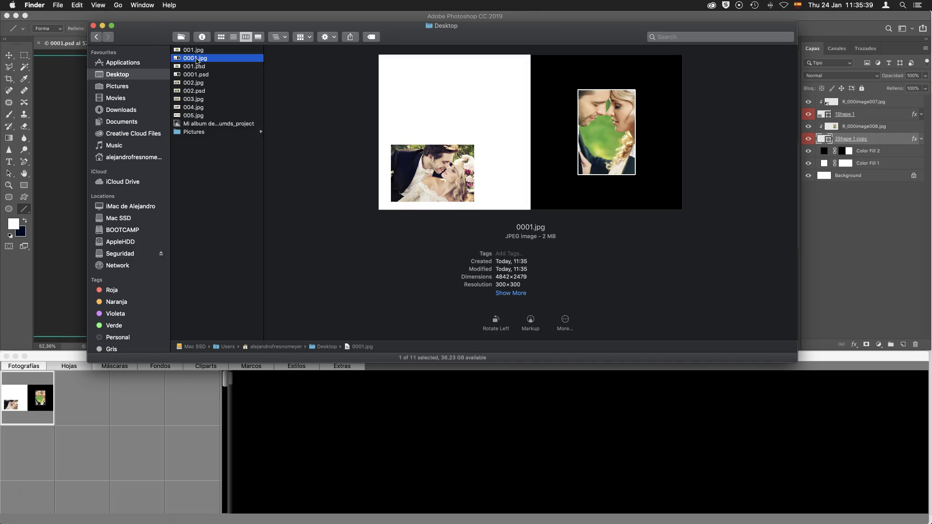
- Show the 0001.psd sheet full-size in Album DS's sheet preview
left_click_drag(195, 75, 29, 392)
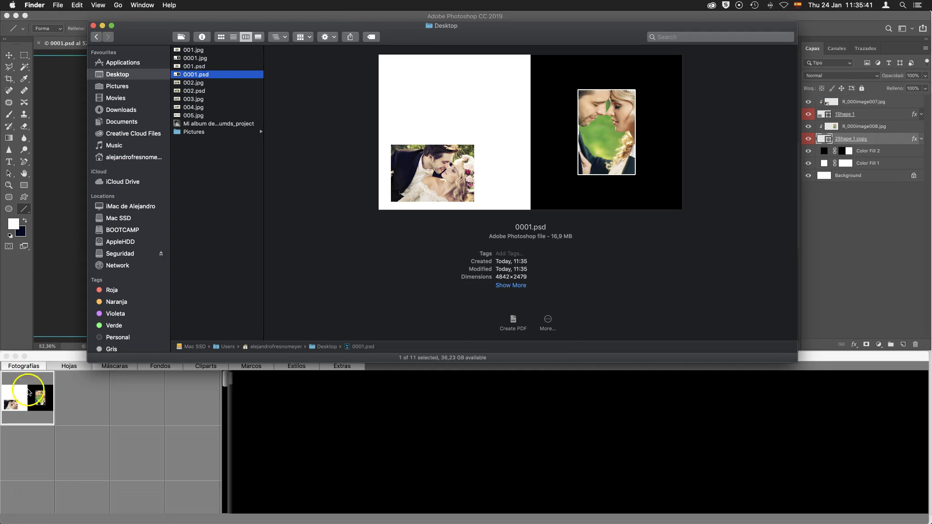
double_click(29, 393)
left_click(655, 433)
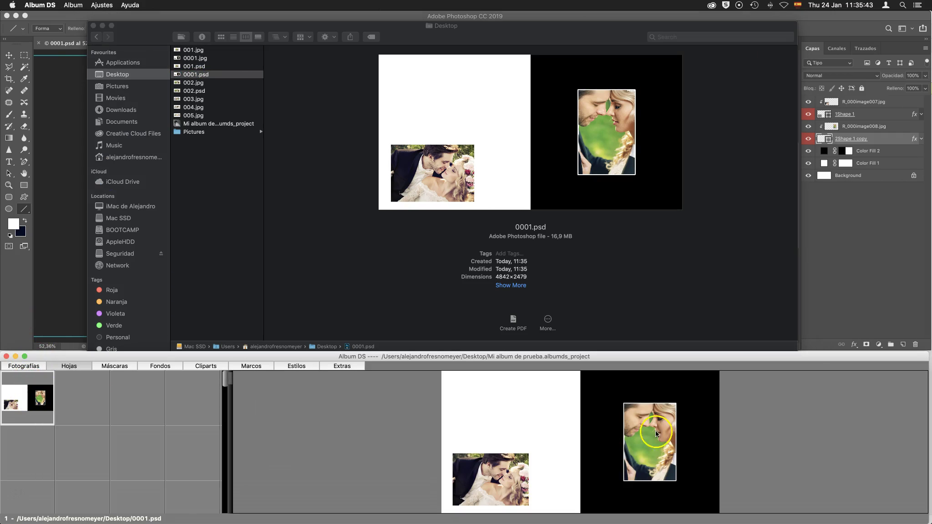
double_click(25, 393)
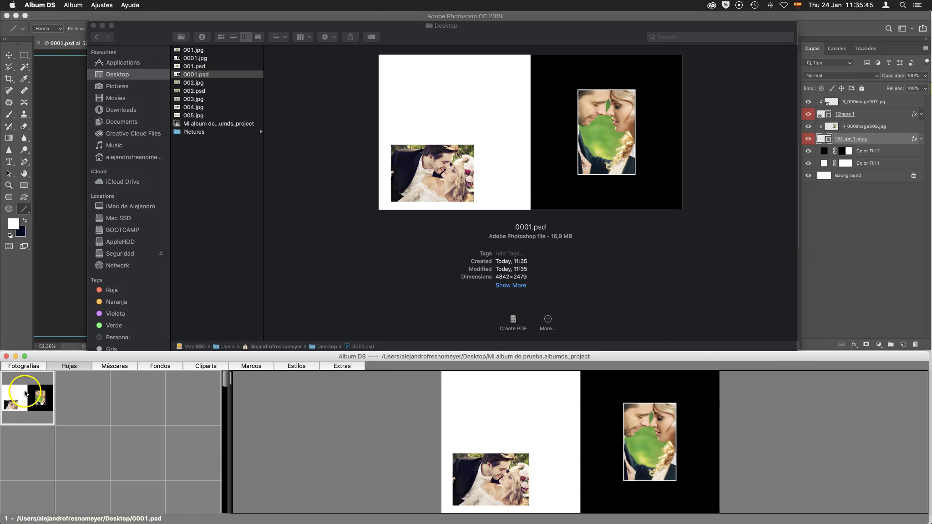
left_click(29, 367)
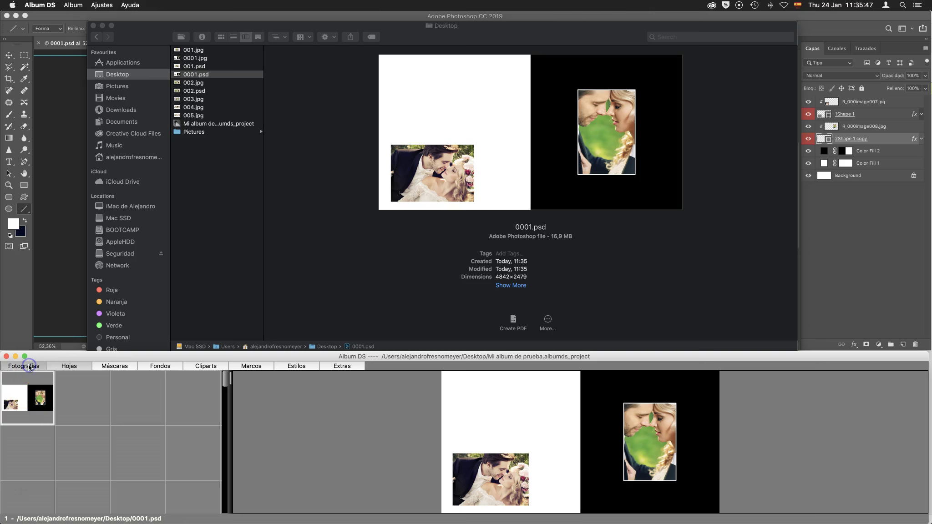
- Switch between the Fotografías and Hojas tabs, ending on the album photos and templates
left_click(359, 398)
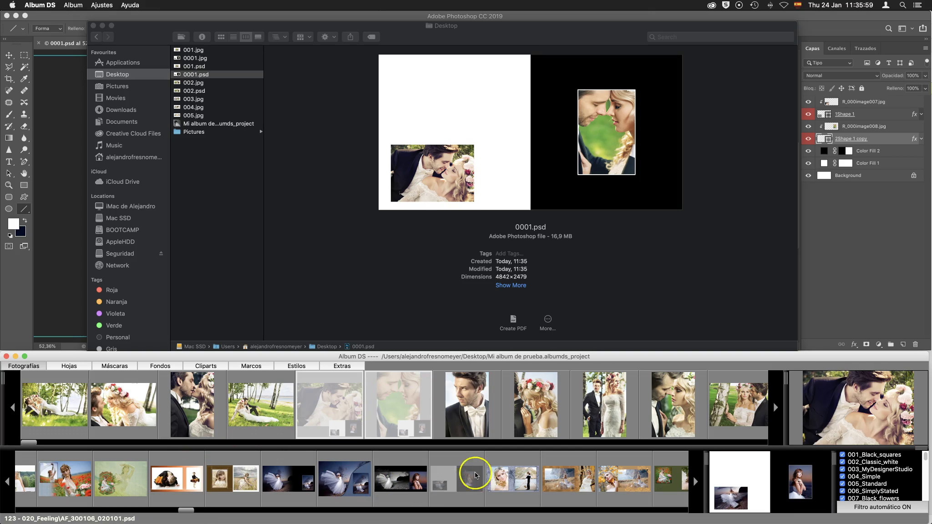
left_click_drag(459, 477, 416, 435)
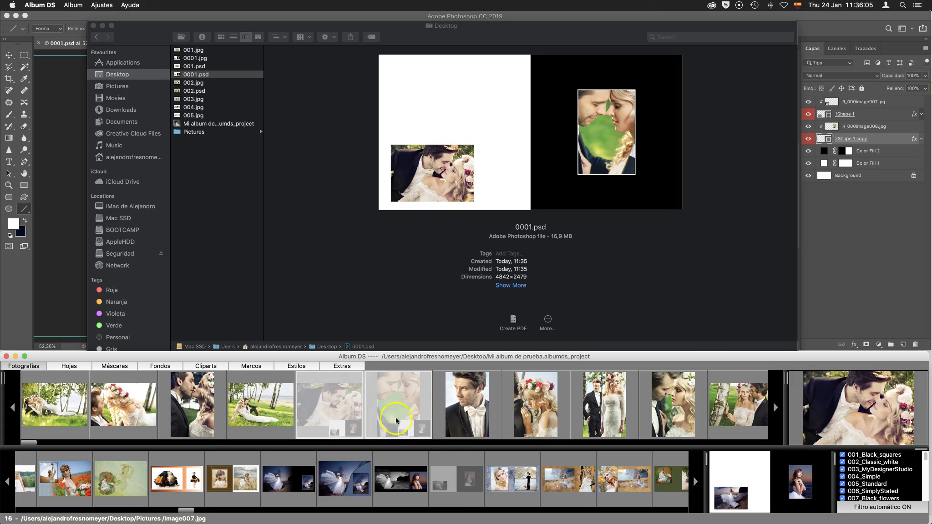
left_click(73, 365)
left_click_drag(32, 393, 23, 382)
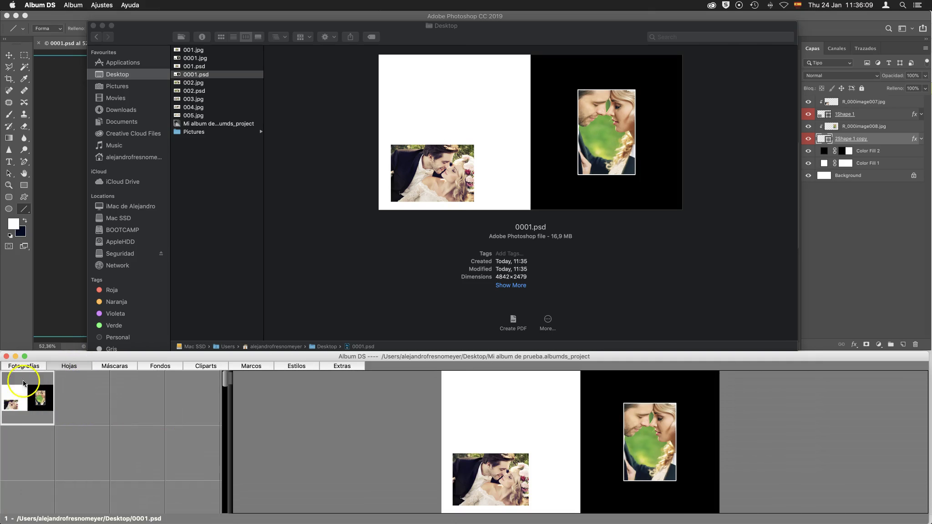
left_click(28, 367)
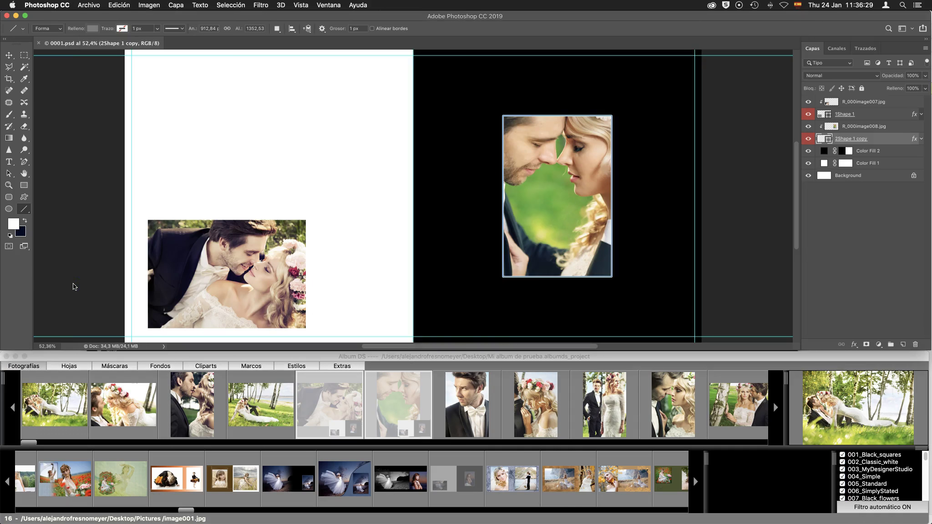
- Close the finished 0001.psd document in Photoshop
scroll(74, 287, "up", 5)
scroll(74, 287, "left", 8)
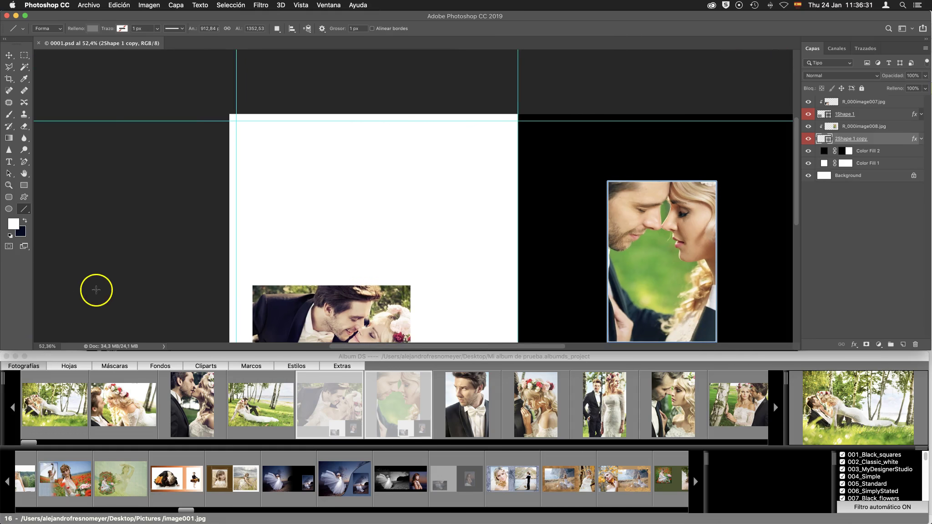
left_click(39, 43)
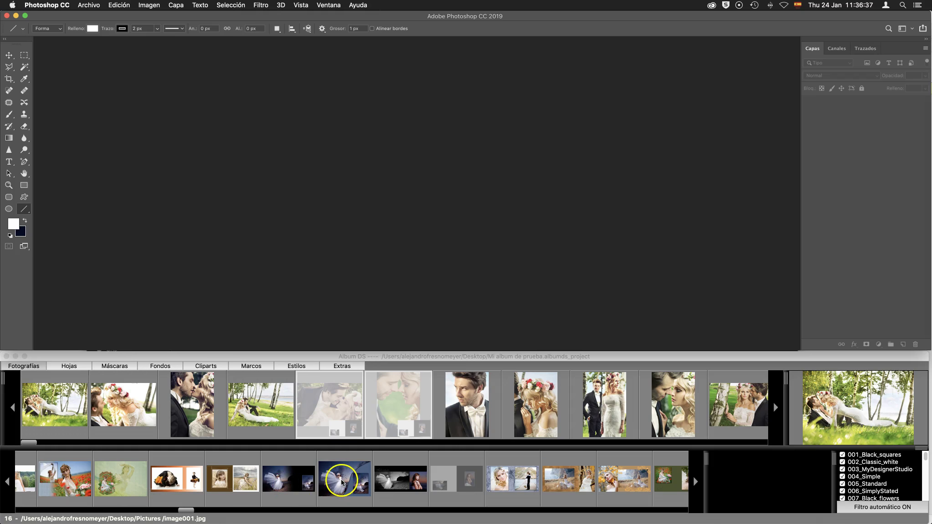
- Open the red swirl template and place the couple-on-grass photo into its Shape 1 swirl area
left_click(341, 482)
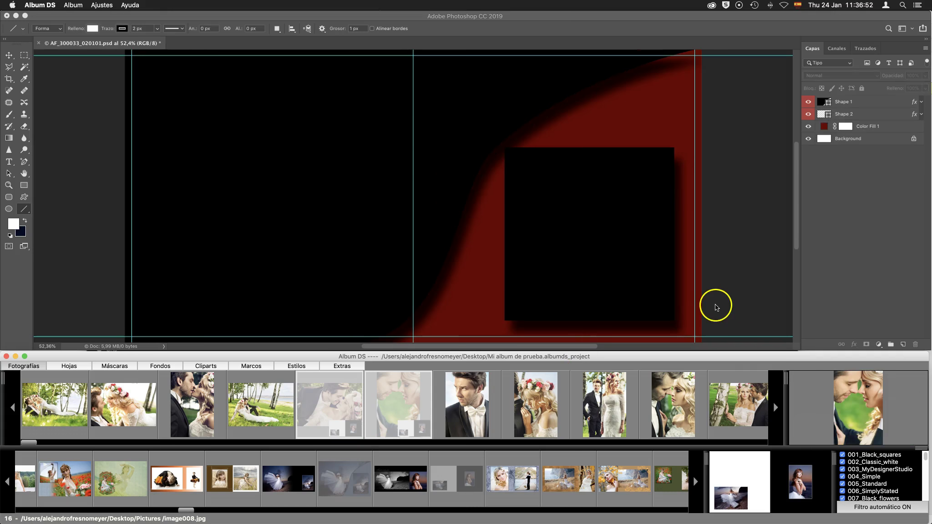
left_click(844, 106)
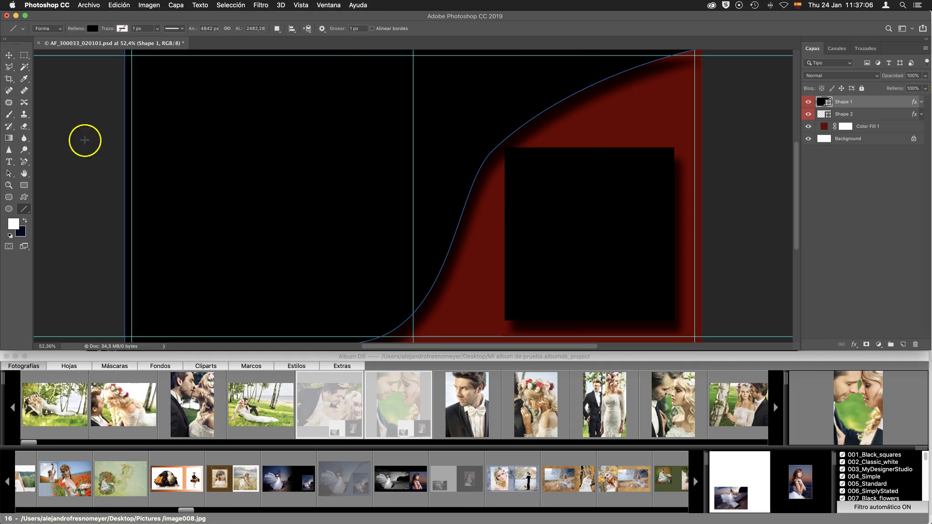
left_click(6, 56)
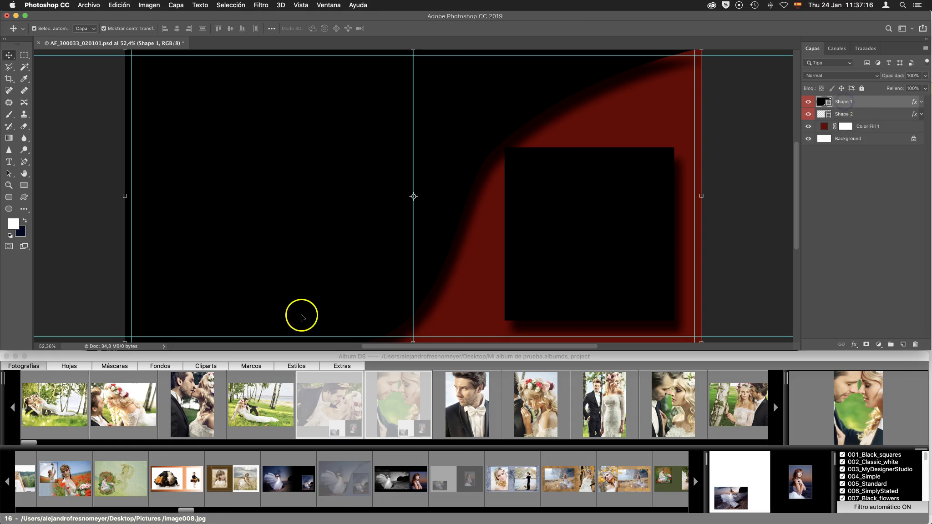
left_click(251, 405)
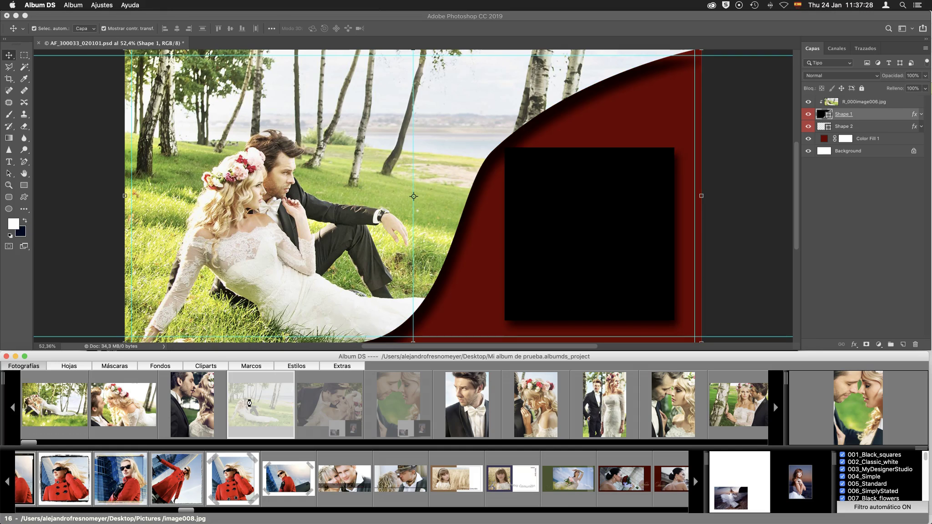
- Place the kissing-couple photo in the black square, scale it to about 118% and move it down
left_click(845, 127)
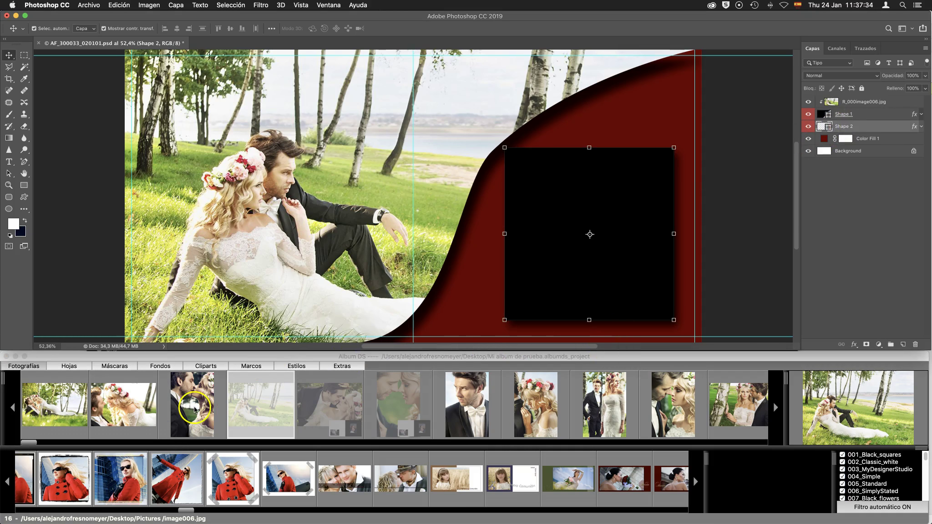
left_click(195, 408)
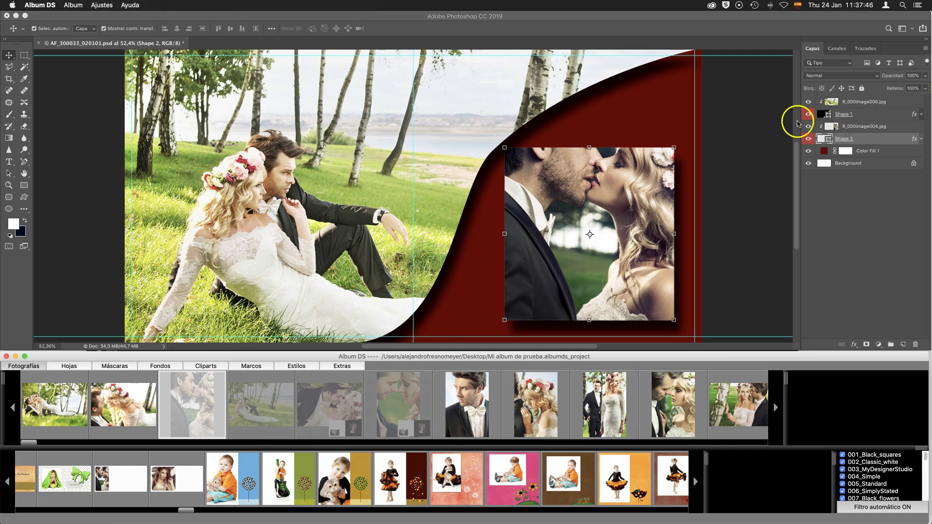
left_click(845, 127)
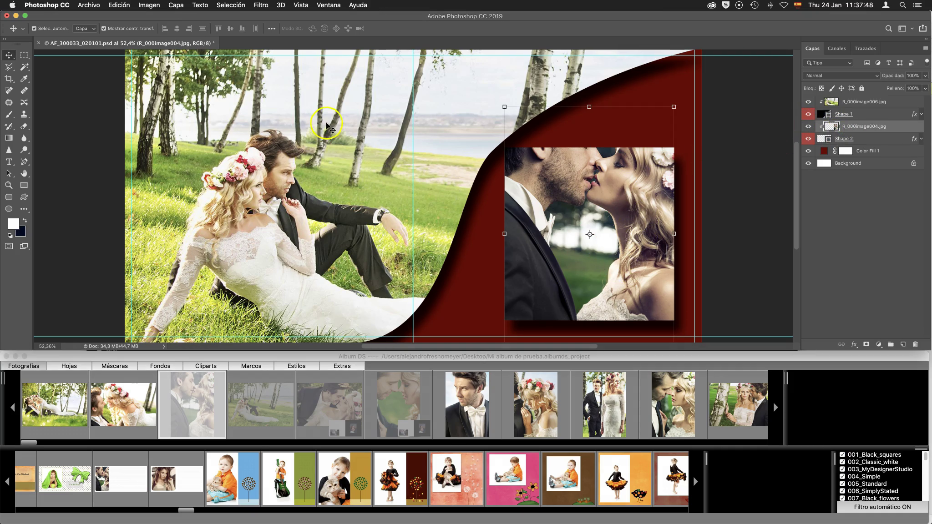
left_click_drag(578, 179, 580, 210)
left_click(520, 170)
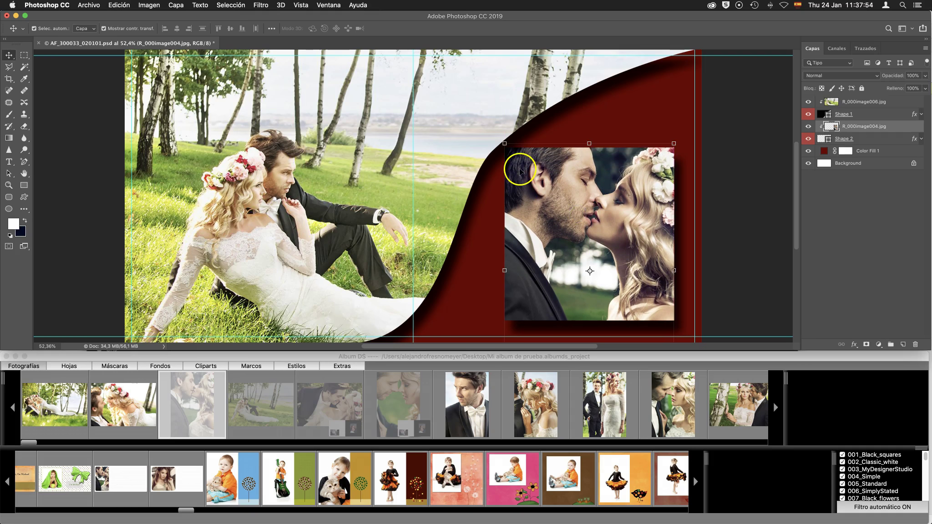
left_click(504, 144)
left_click_drag(504, 143, 478, 124)
left_click_drag(608, 183, 601, 205)
key("Return")
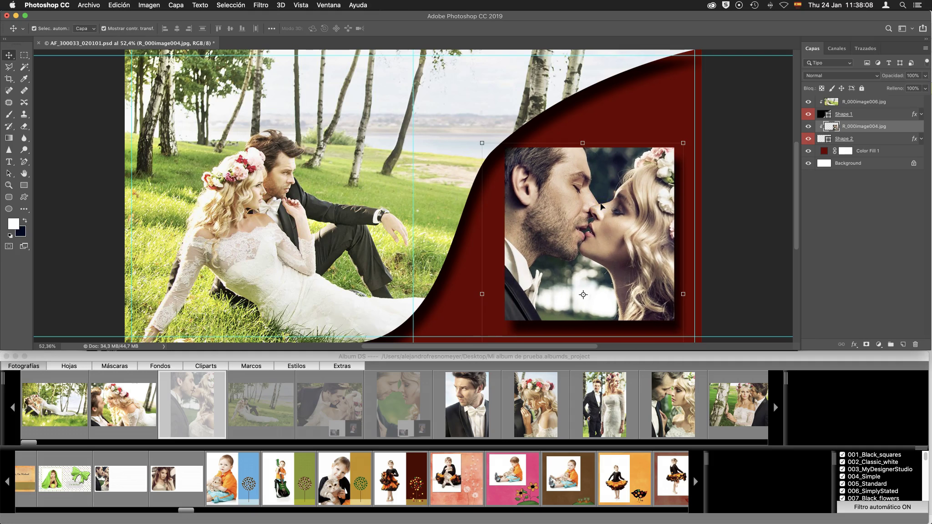
- Nudge the couple-on-grass photo slightly upward within the swirl
left_click(856, 164)
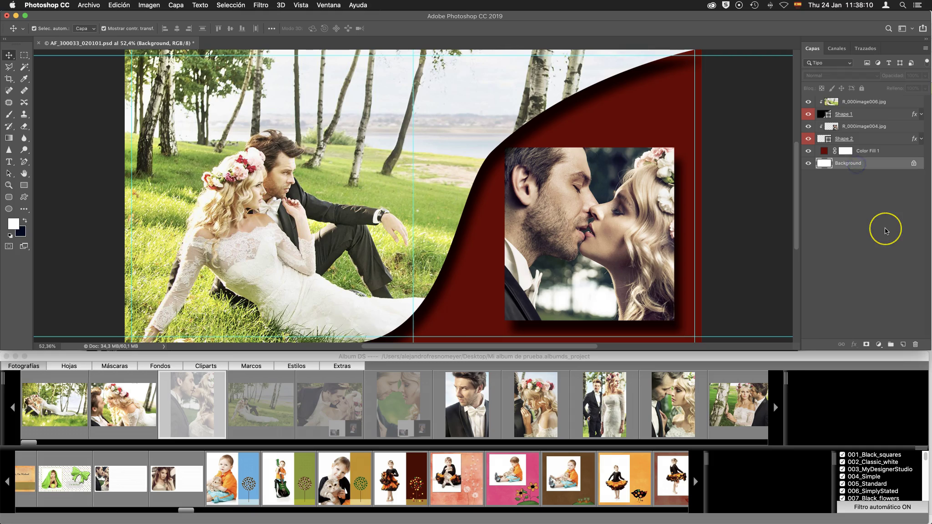
left_click(831, 102)
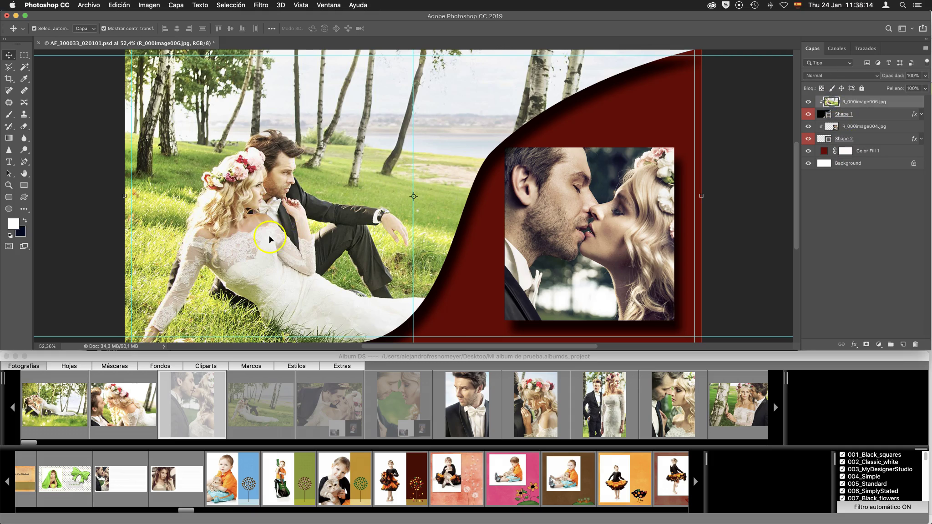
left_click_drag(292, 231, 293, 217)
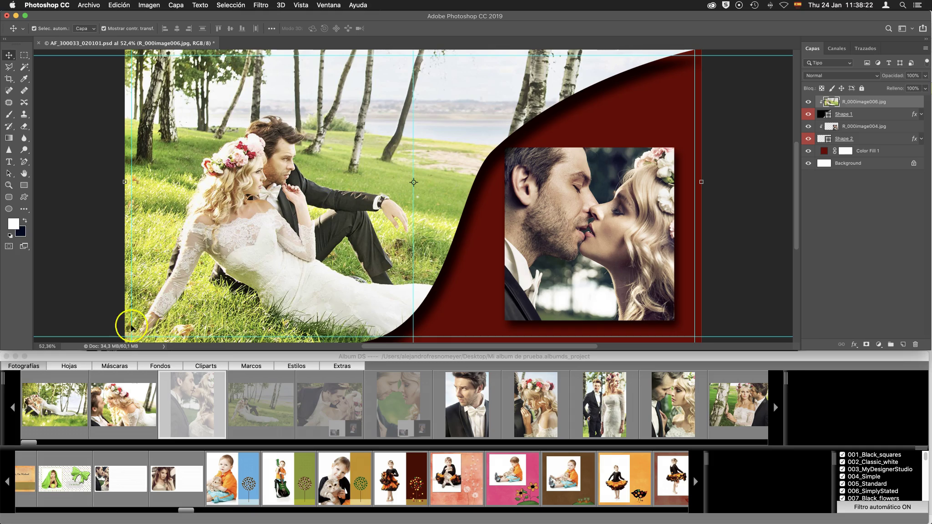
- Save the red swirl spread as album sheet 0002.psd
left_click(72, 366)
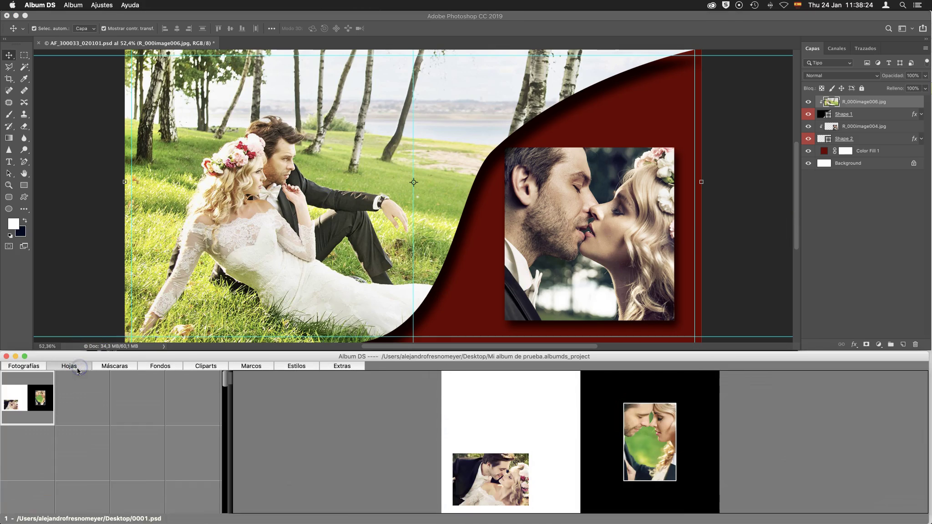
left_click(35, 388)
right_click(35, 388)
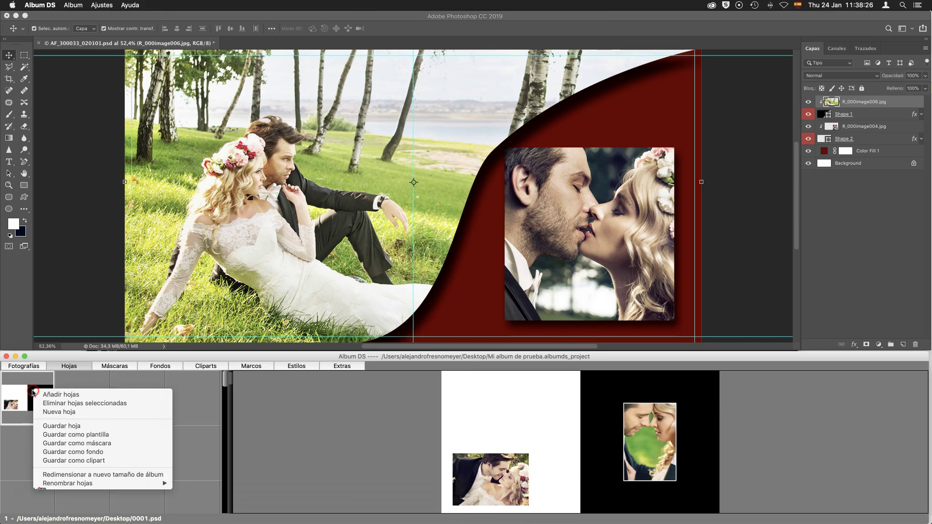
left_click(78, 426)
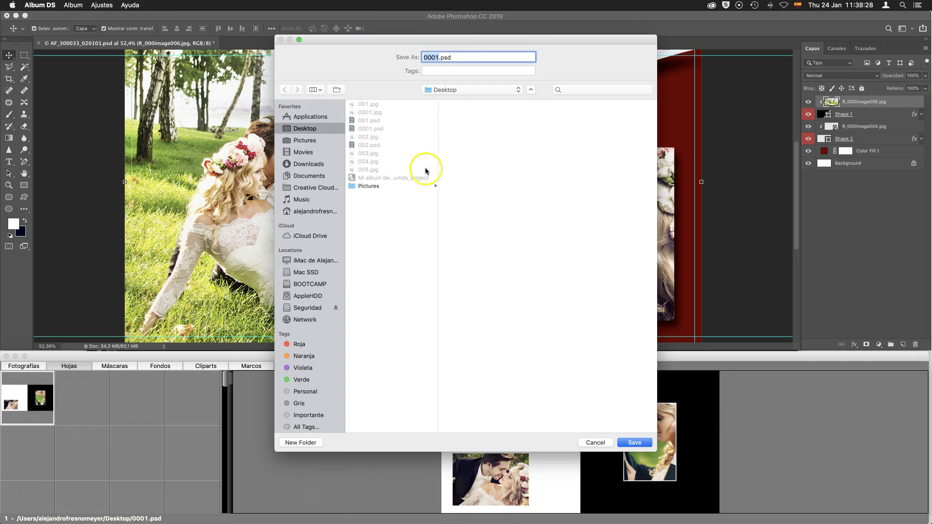
left_click(437, 57)
type("2")
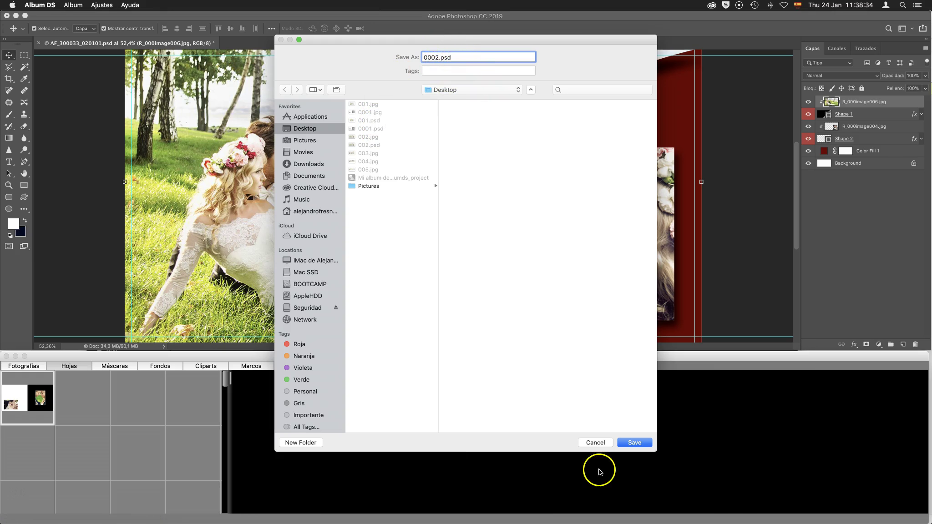
left_click(635, 444)
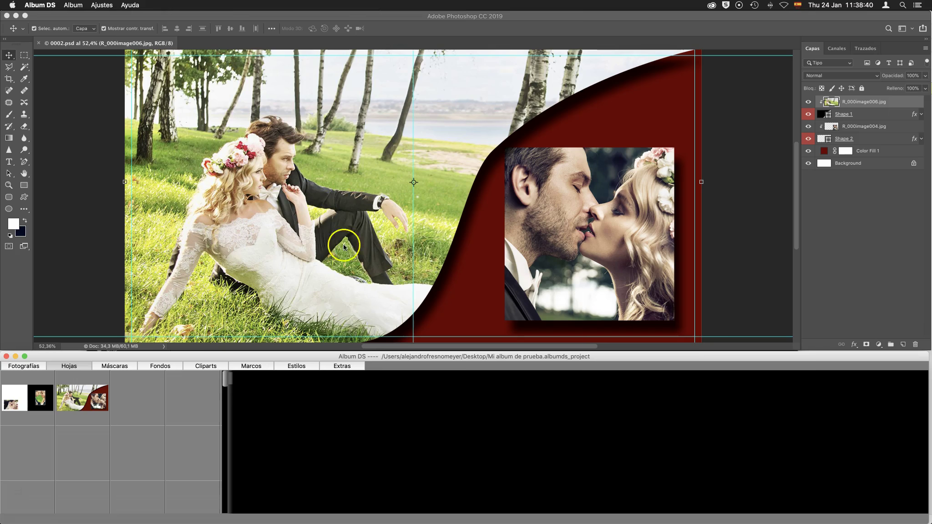
left_click(301, 249)
- Browse the album photos, previewing the kissing-couple and couple-on-grass images
left_click(31, 366)
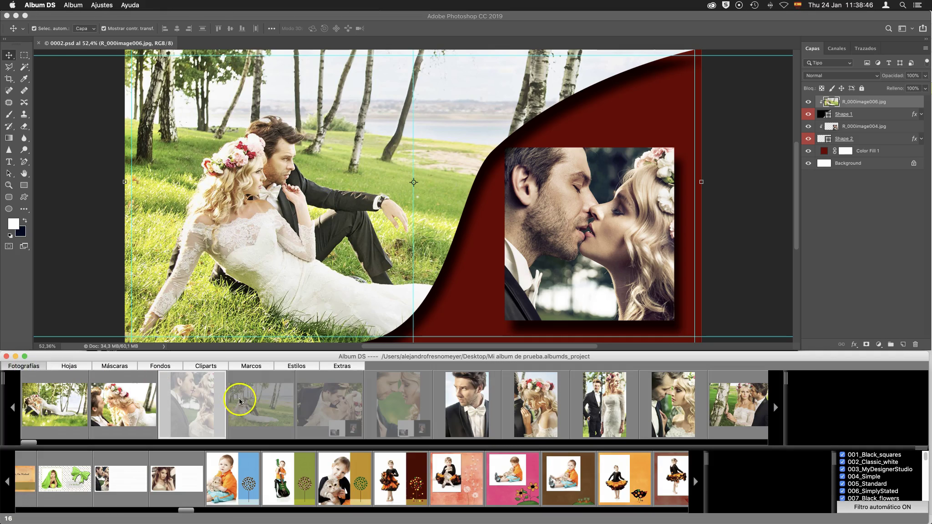
left_click(207, 403)
left_click(260, 402)
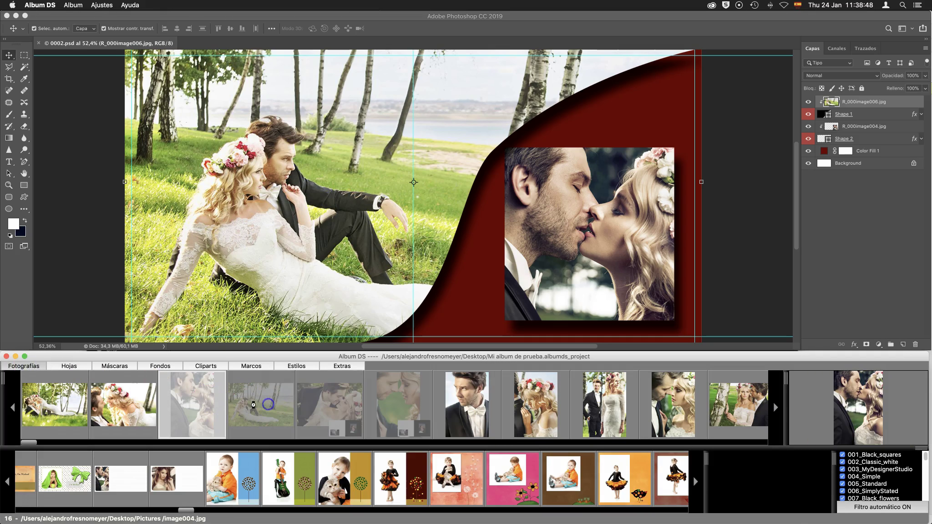
left_click(212, 406)
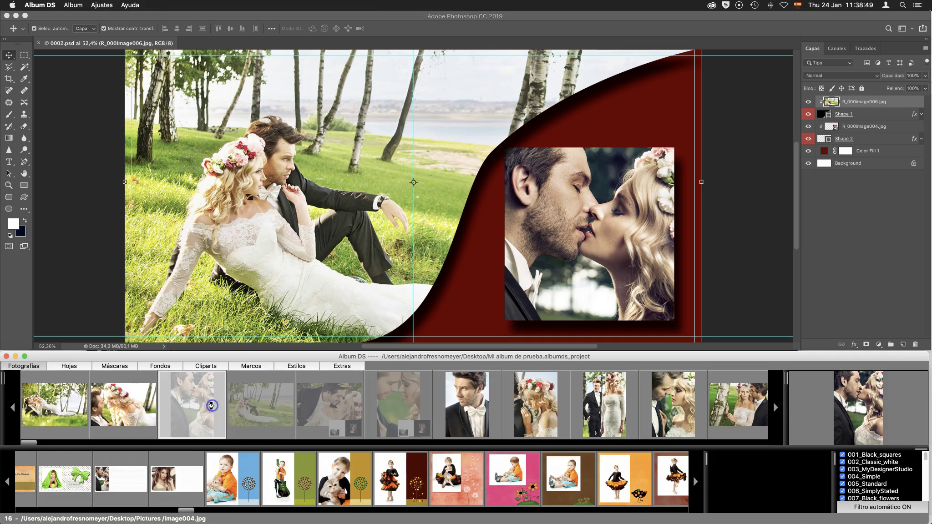
left_click(251, 405)
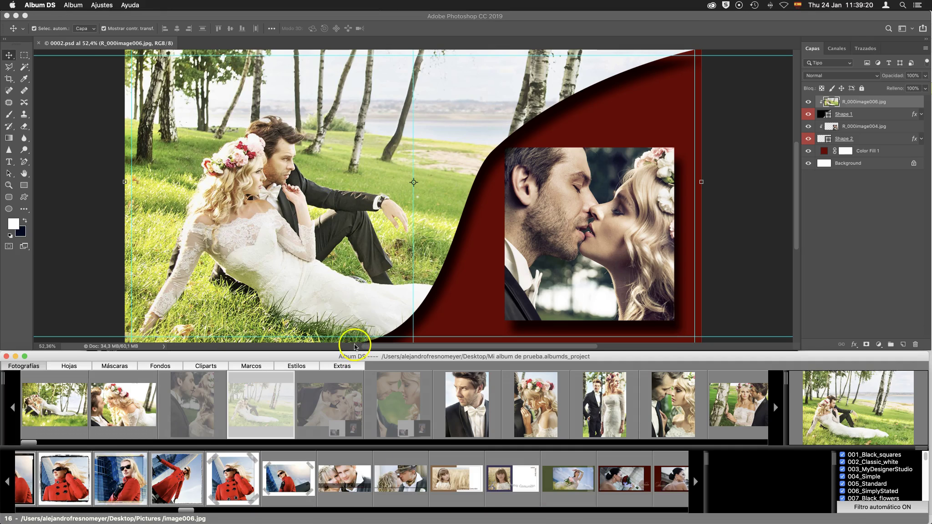
- Close the 0002.psd document in Photoshop
left_click(39, 45)
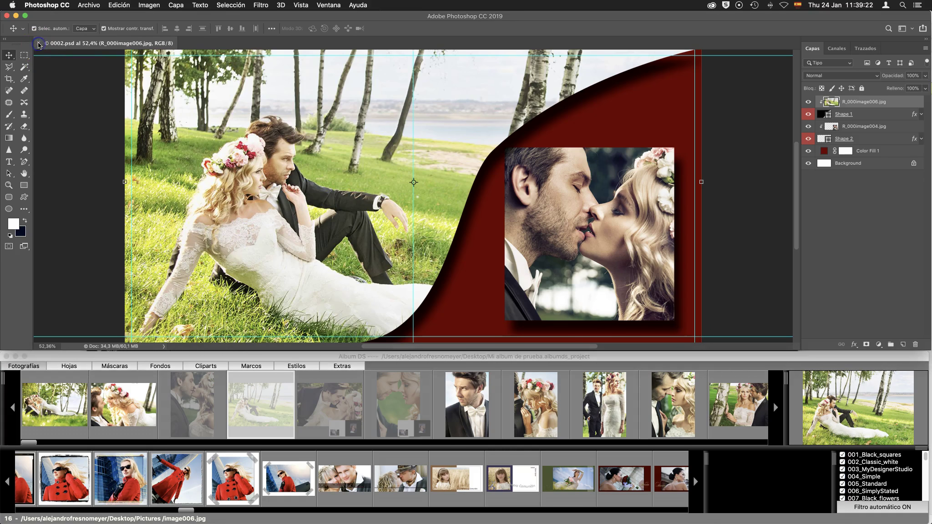
left_click(38, 44)
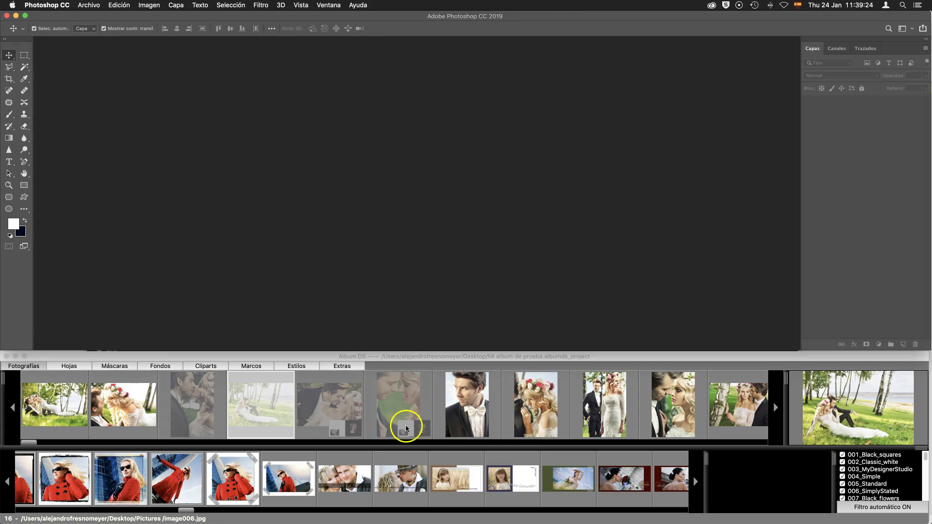
left_click(460, 413)
- Select the groom, bride and two couple photos and open the 039_Simplest S10_040400 template
left_click(676, 413, "shift")
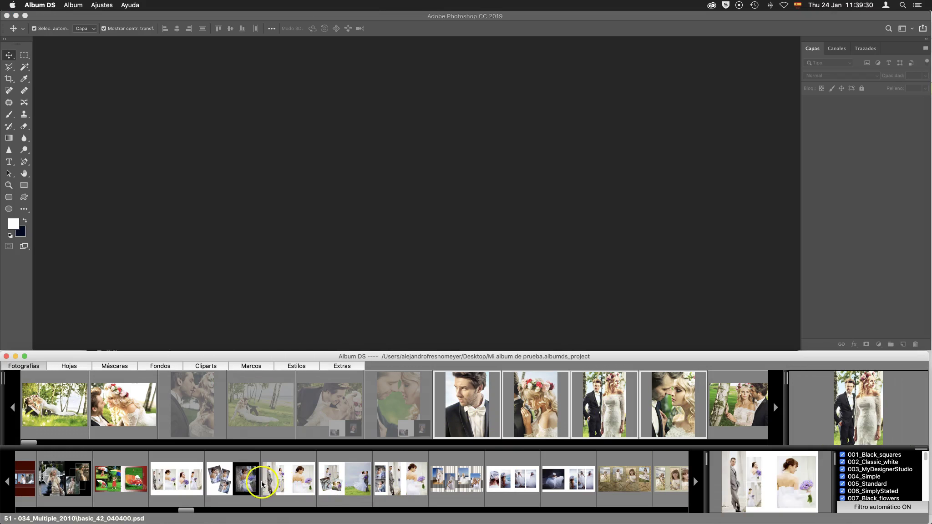
left_click(617, 484)
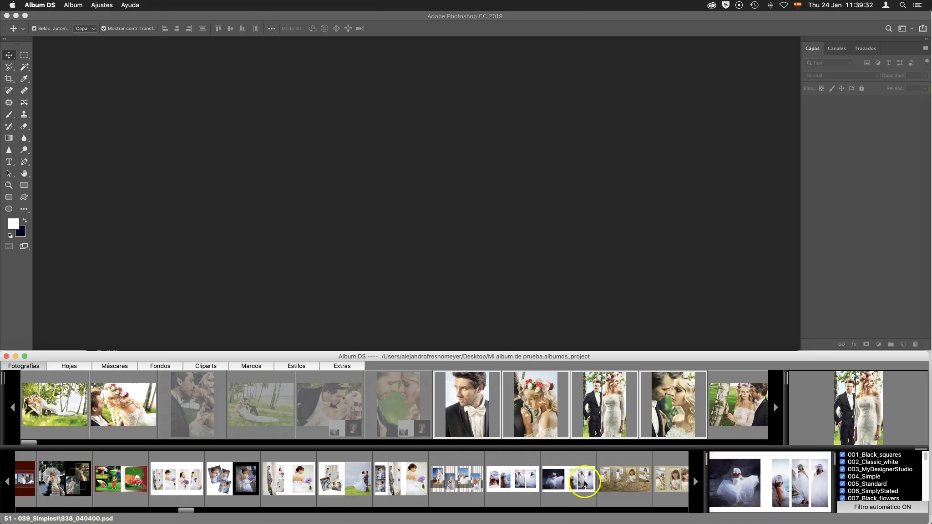
left_click(514, 481)
left_click(509, 481)
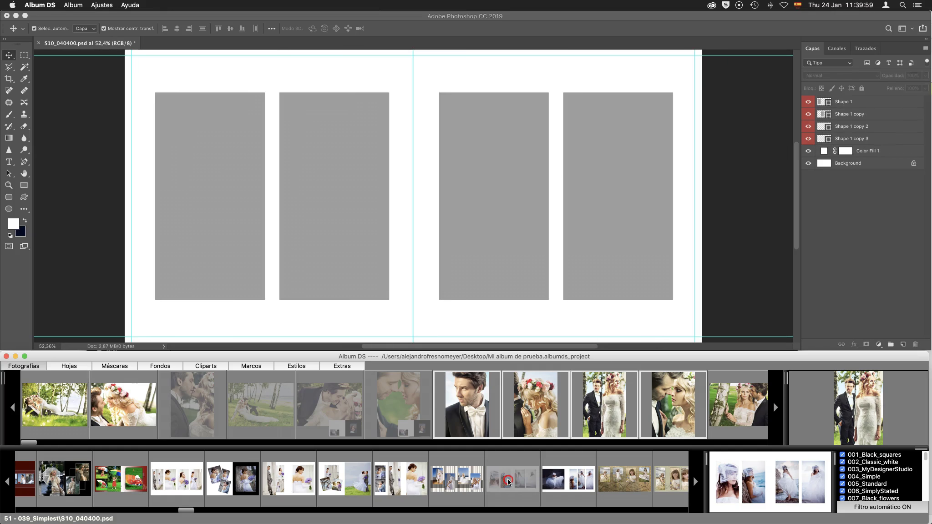
- Auto-fill the S10_040400 frames with the four selected photos via Autorellenar plantilla con fotos seleccionadas
right_click(467, 400)
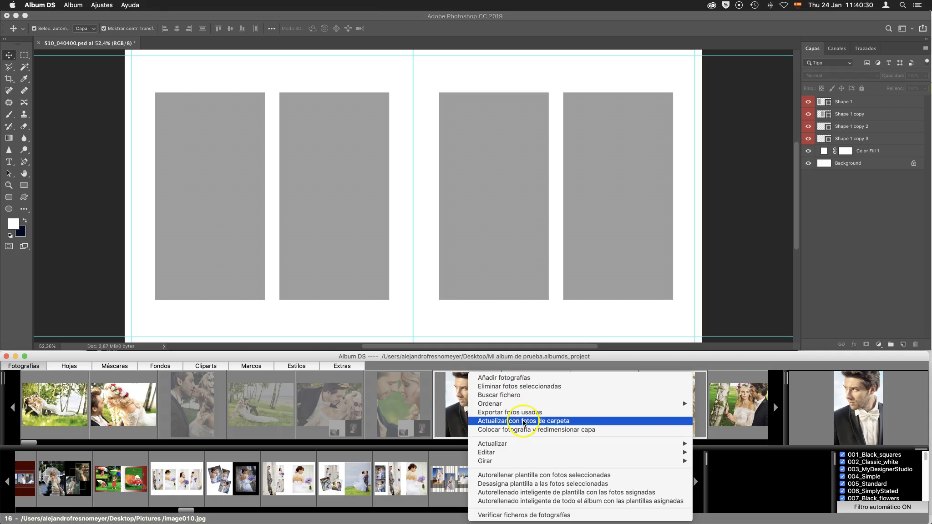
left_click(536, 475)
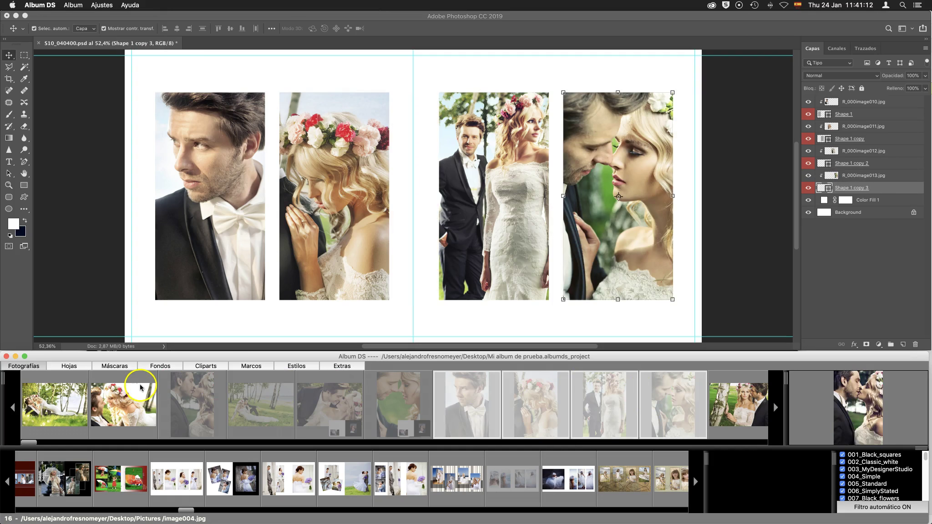
left_click(75, 366)
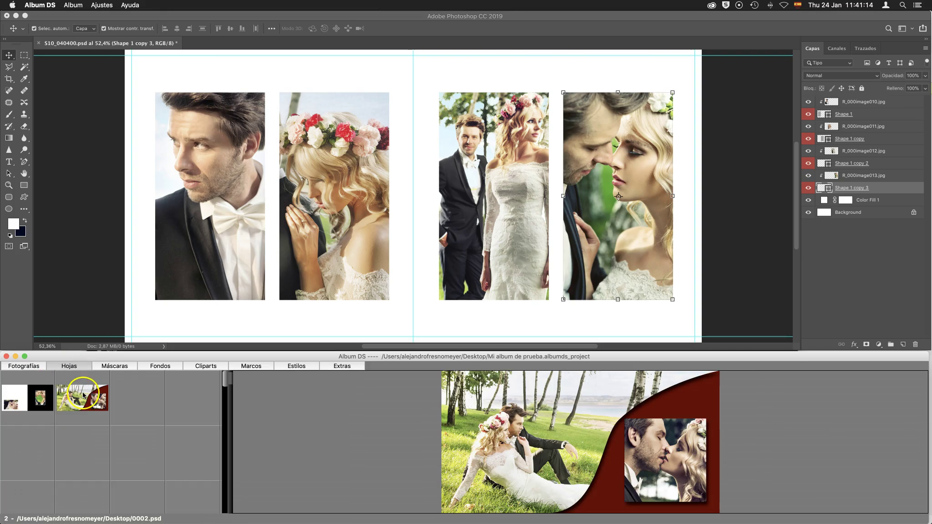
- Save the four-photo spread as album sheet 0003.psd
right_click(83, 393)
left_click(134, 429)
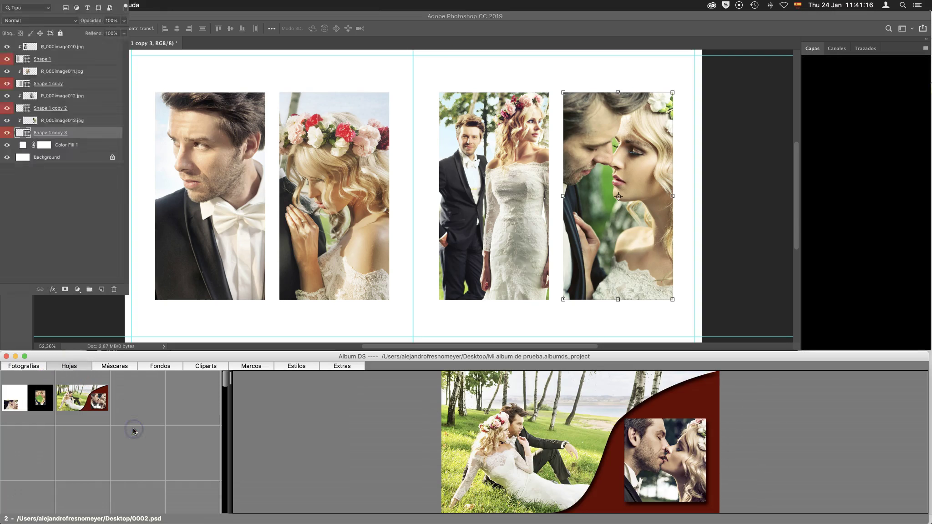
left_click(438, 57)
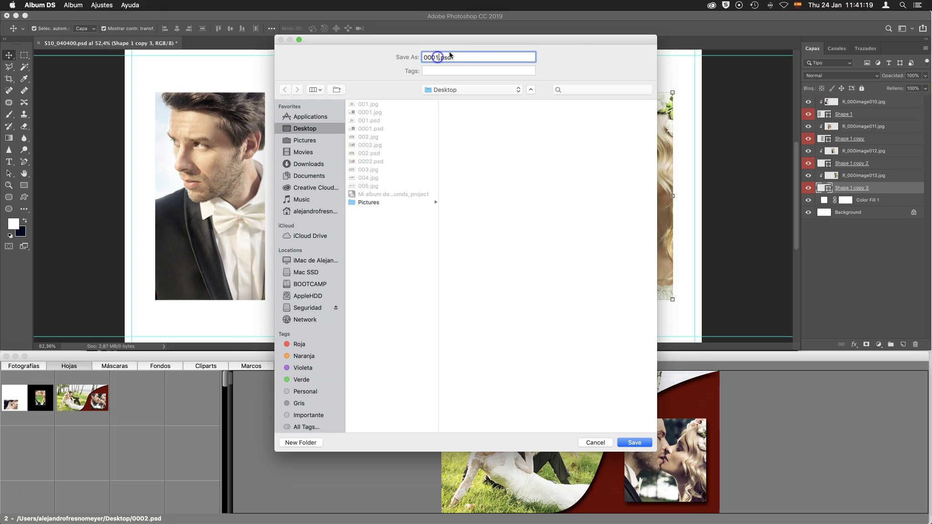
key("Return")
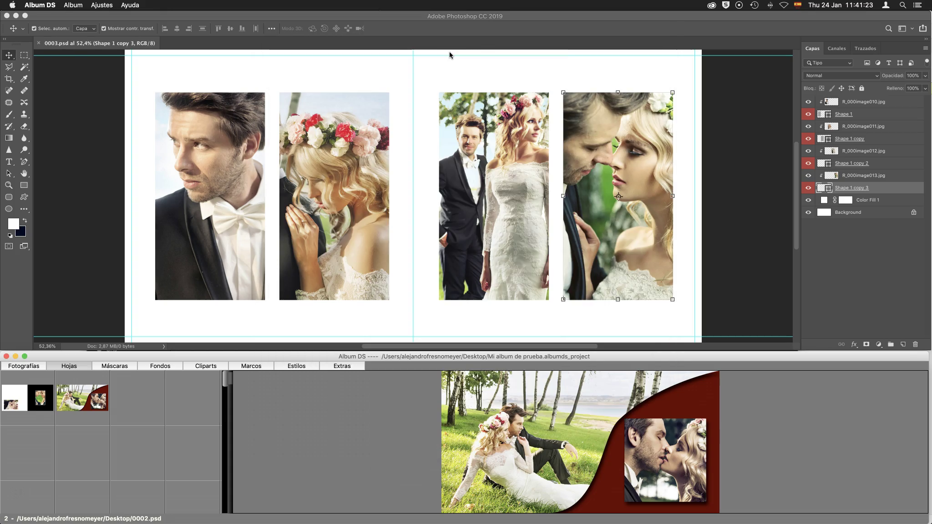
left_click(394, 80)
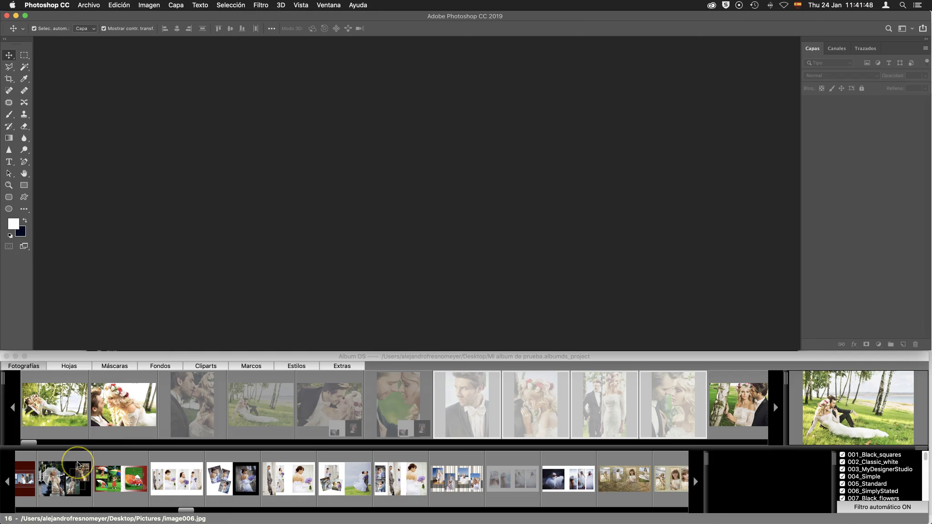
- Create a blank album sheet with Nueva hoja from the Hojas sheet list
left_click(69, 365)
left_click(17, 394)
right_click(18, 394)
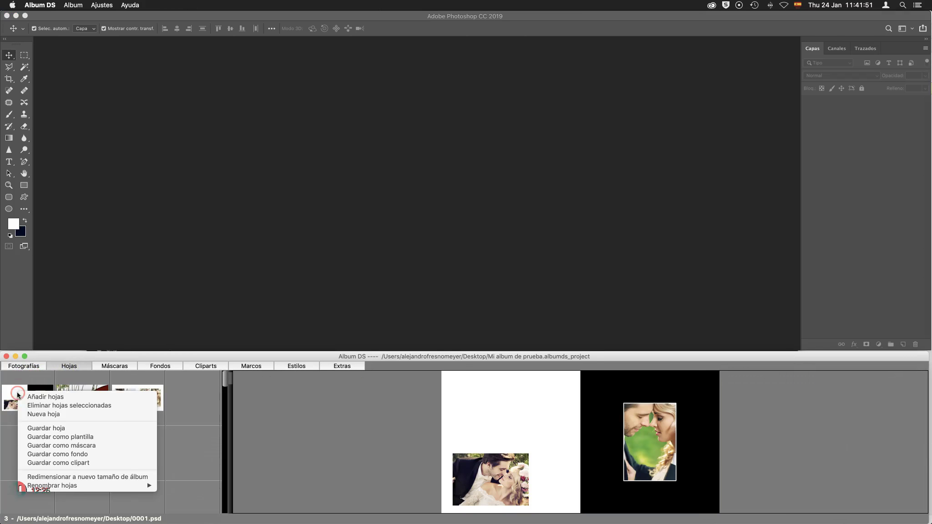
left_click(53, 415)
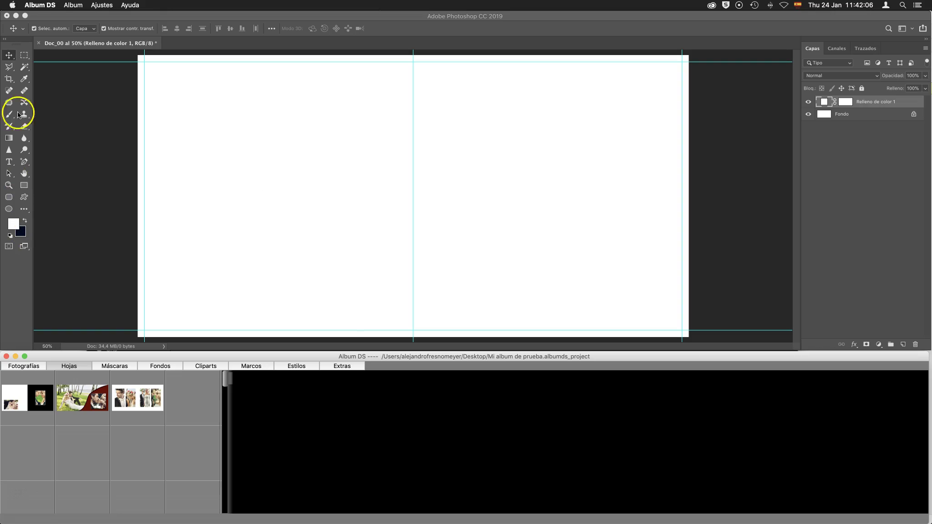
- Draw a rectangle on the left page and give it a grey fill
left_click(24, 186)
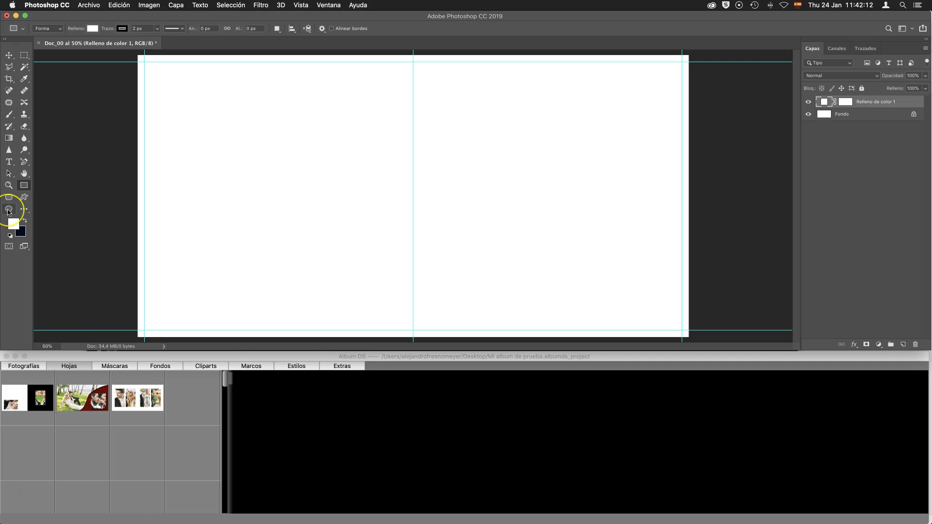
left_click(24, 199)
left_click_drag(155, 72, 314, 295)
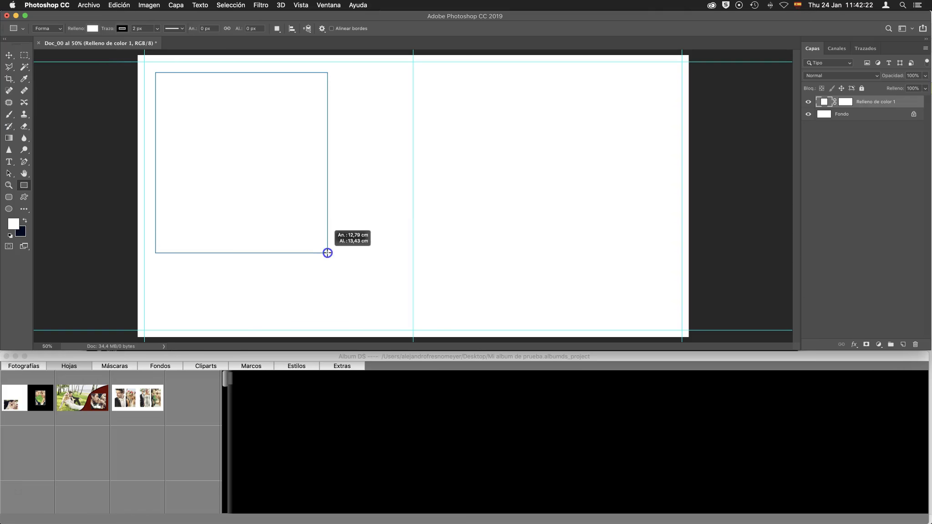
left_click_drag(315, 295, 329, 317)
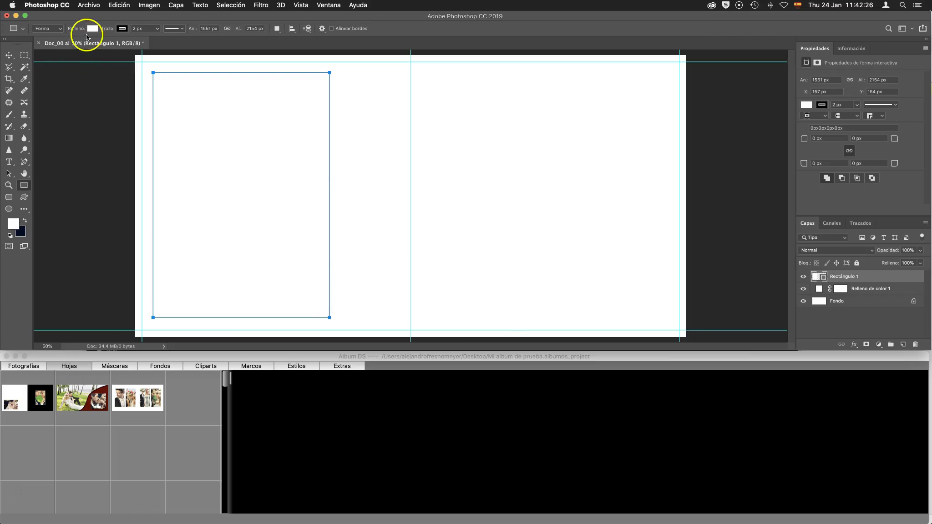
left_click(91, 29)
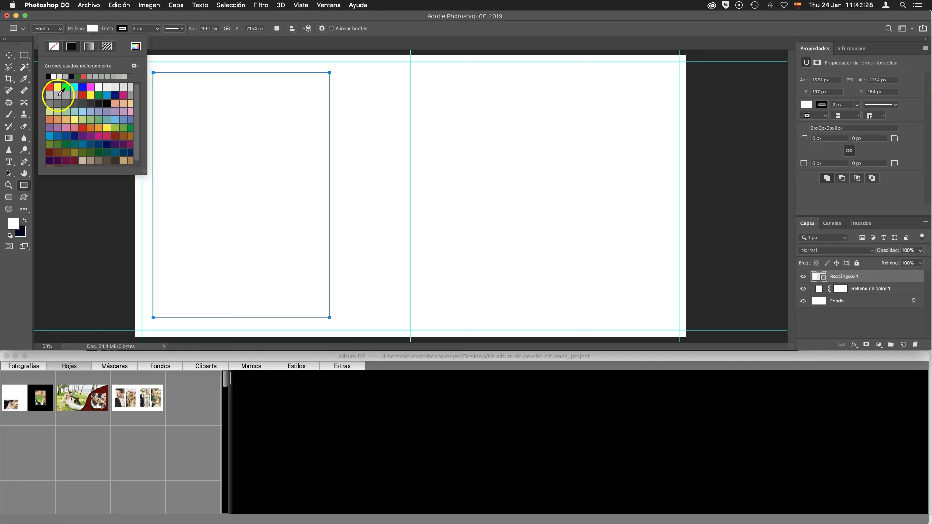
left_click(57, 96)
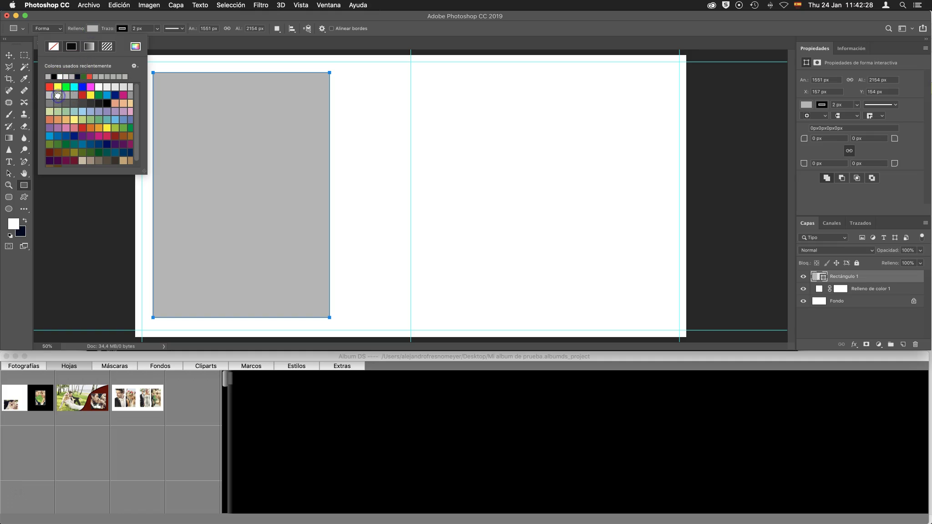
left_click(241, 100)
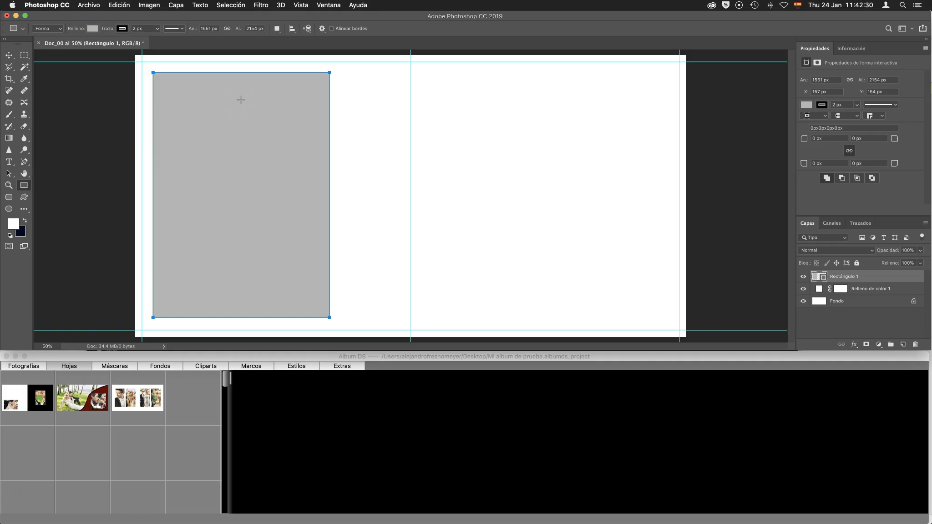
- Move the grey rectangle and resize it to 1157 × 1302 px near the top-left
left_click(8, 56)
left_click_drag(235, 126, 272, 129)
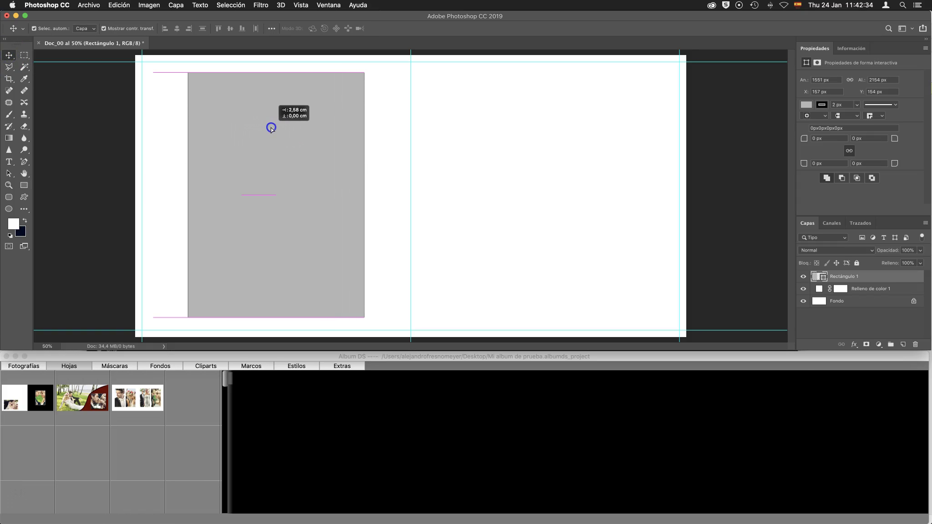
key("ctrl+t")
mouse_move(364, 72)
left_mouse_down()
mouse_move(288, 167)
mouse_move(357, 108)
left_mouse_up()
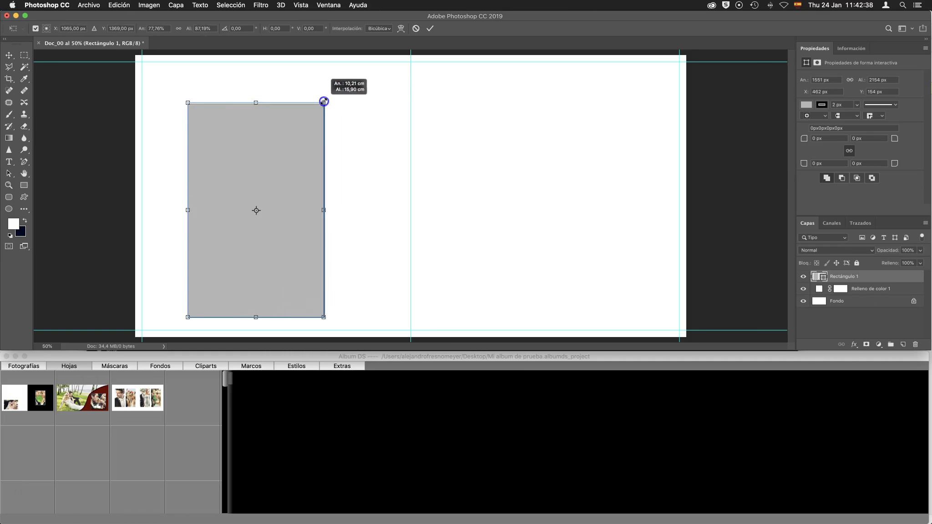
mouse_move(225, 142)
left_mouse_down()
mouse_move(460, 121)
mouse_move(248, 142)
mouse_move(235, 108)
mouse_move(201, 119)
mouse_move(225, 134)
mouse_move(533, 123)
mouse_move(190, 114)
left_mouse_up()
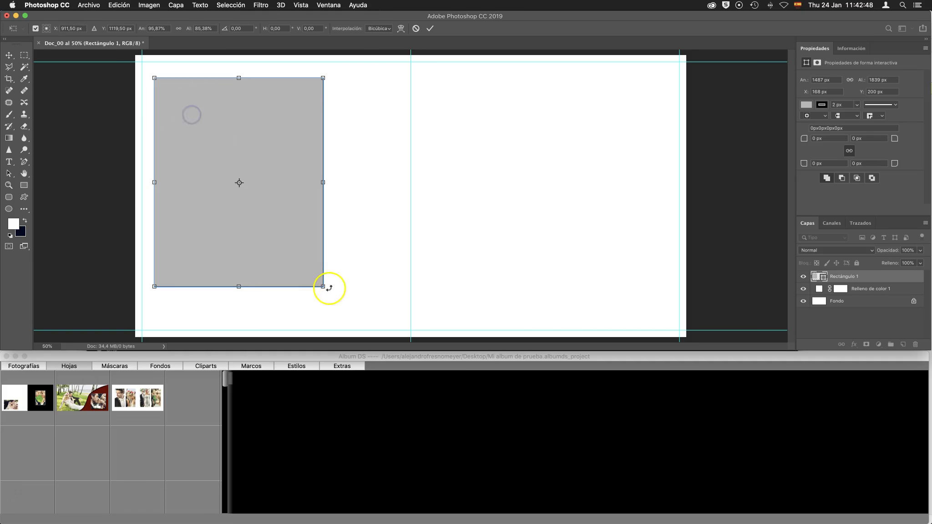
mouse_move(323, 287)
left_mouse_down()
mouse_move(254, 225)
mouse_move(254, 208)
mouse_move(266, 210)
mouse_move(237, 172)
mouse_move(283, 218)
left_mouse_up()
key("Return")
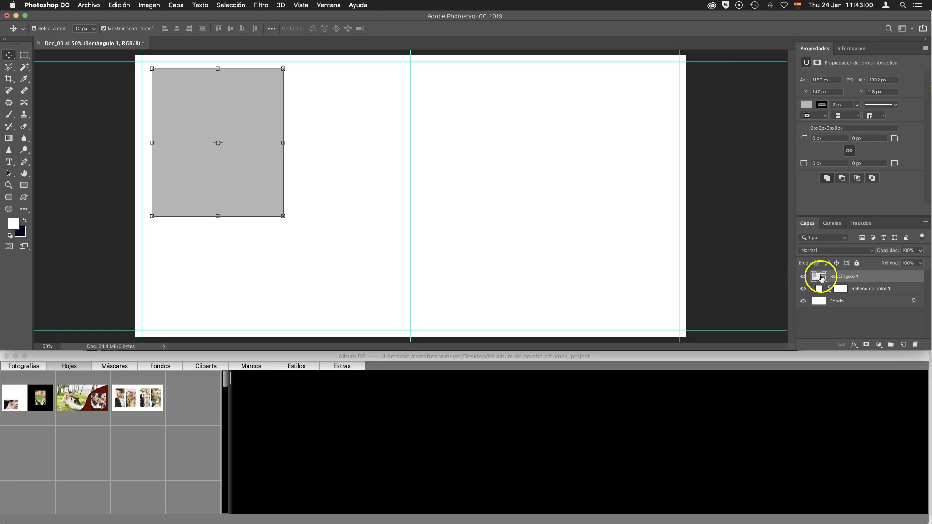
- Duplicate the grey rectangle and place the copy overlapping its lower-right corner
left_click(178, 6)
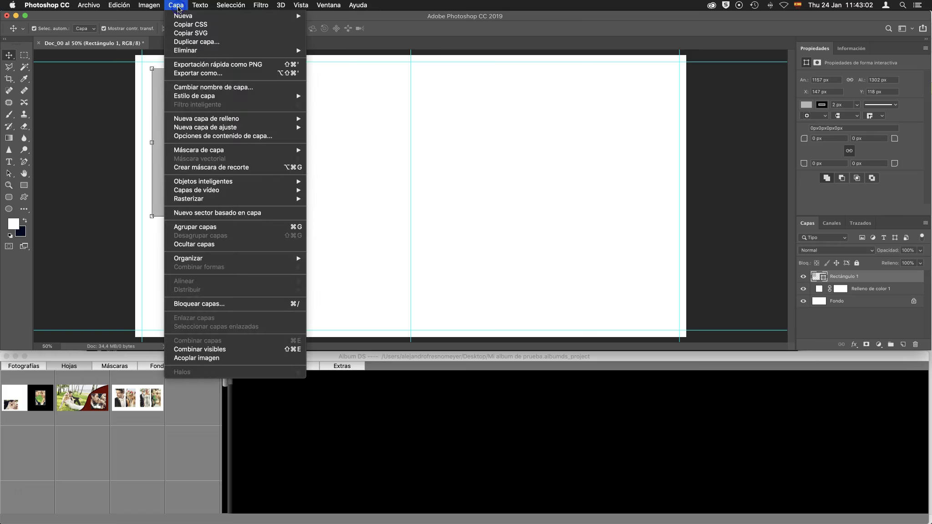
left_click(190, 44)
left_click(556, 225)
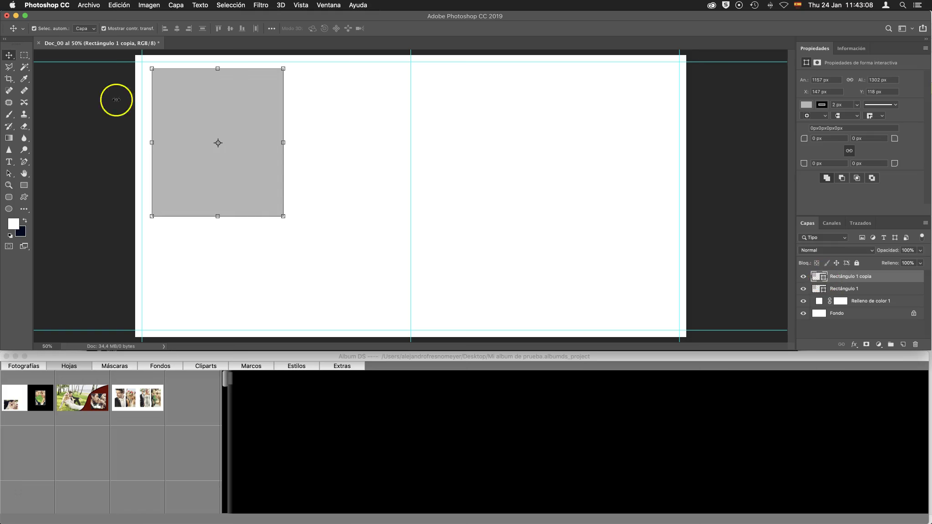
left_click_drag(218, 174, 333, 277)
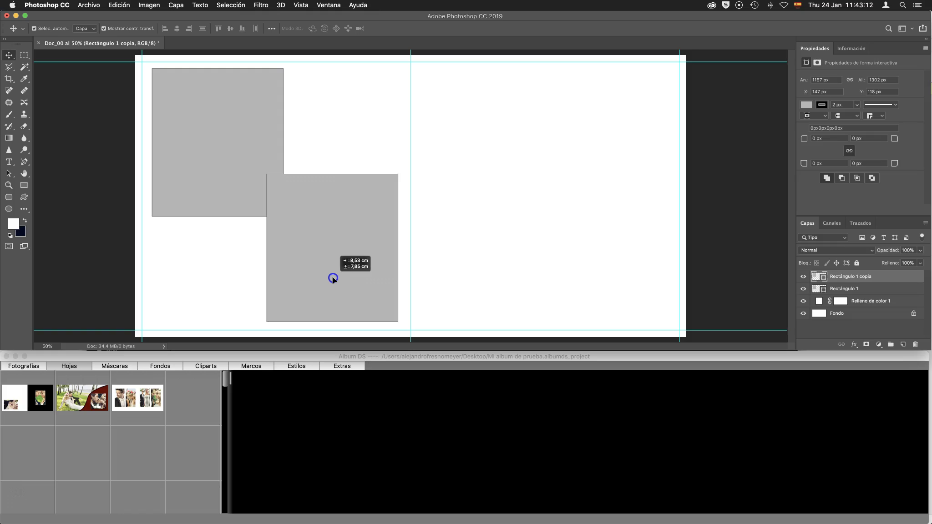
left_click_drag(332, 277, 332, 277)
- Copy the rectangle onto the right page, one at the top and one staggered lower right
left_click(822, 289)
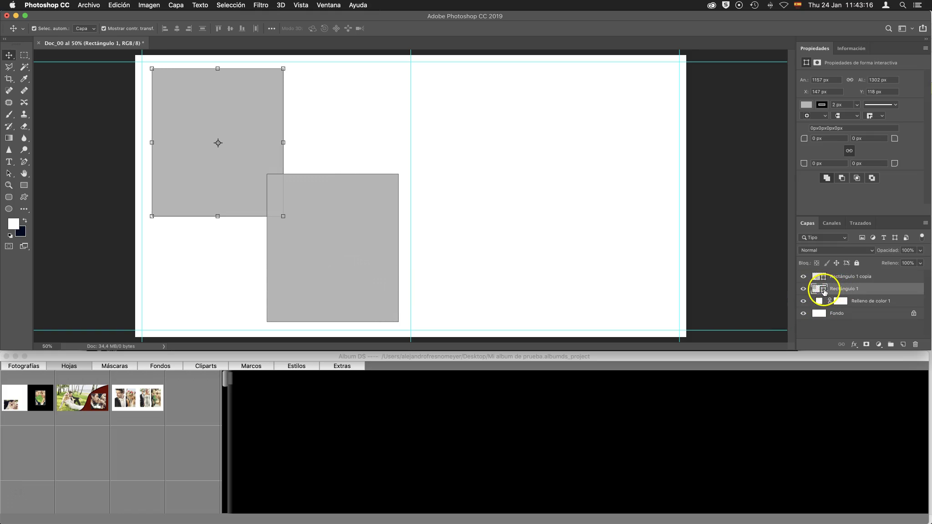
left_click_drag(821, 292, 820, 299)
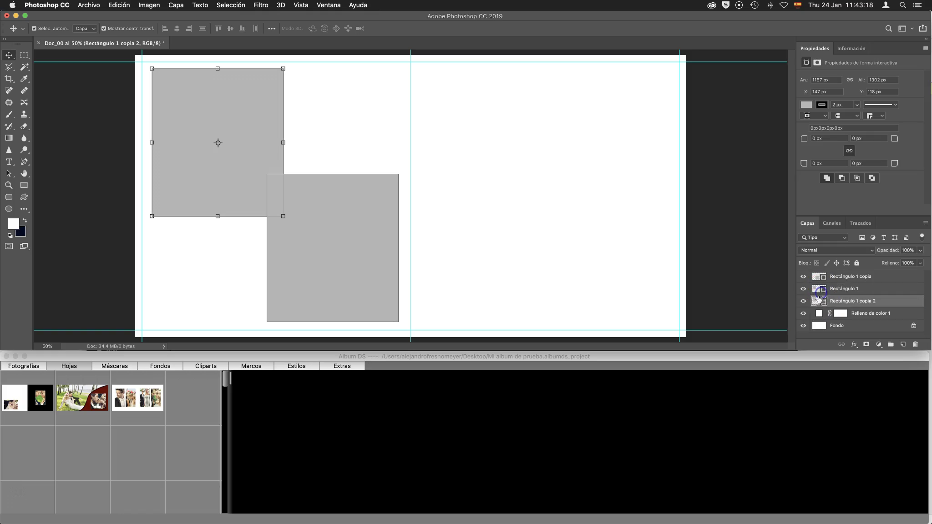
left_click_drag(192, 164, 473, 167)
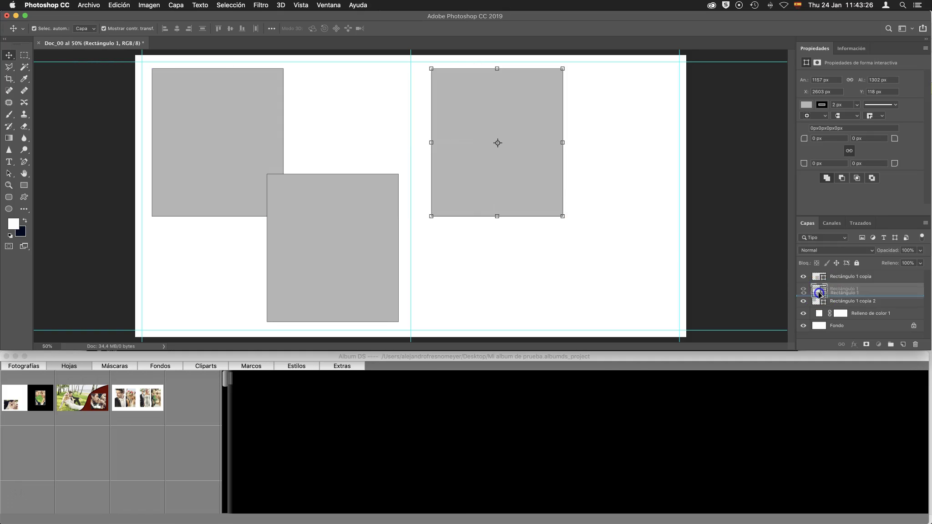
left_click_drag(819, 290, 819, 297)
left_click_drag(499, 178, 607, 289)
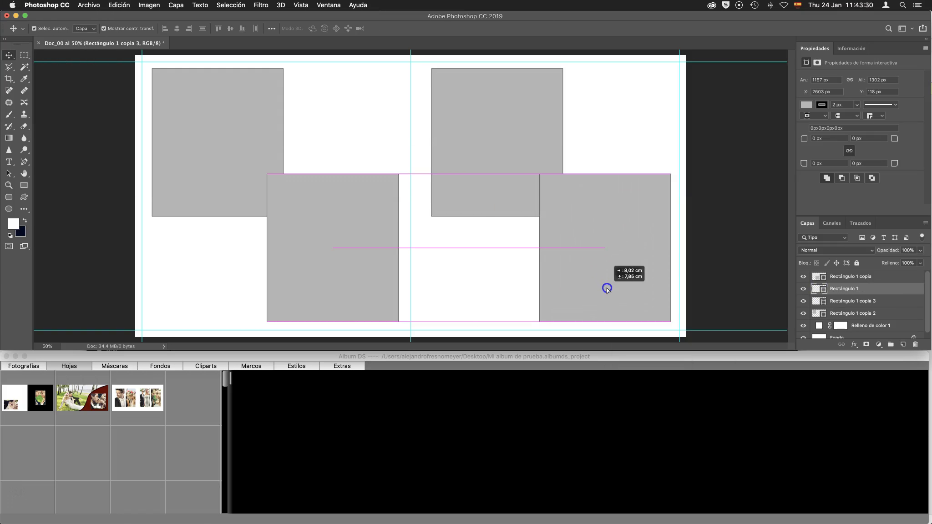
left_click_drag(606, 289, 606, 288)
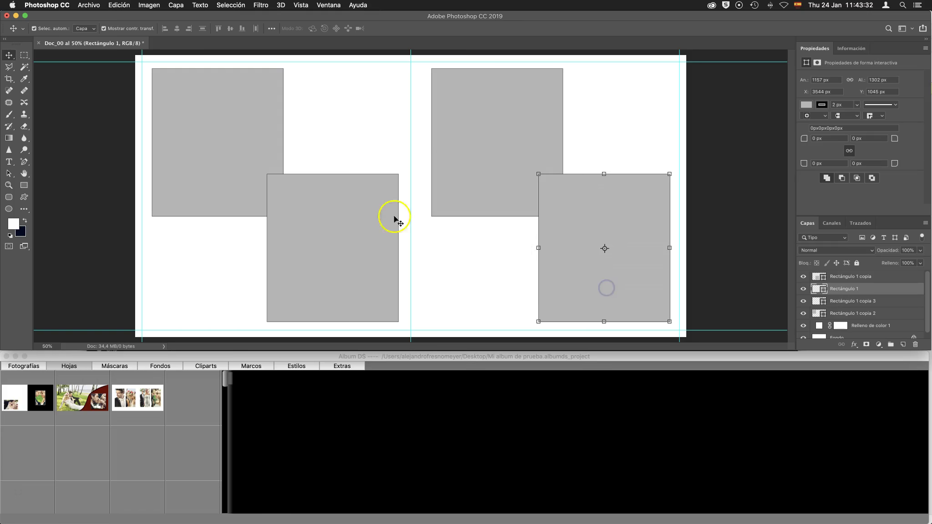
left_click(450, 168)
left_click_drag(476, 162, 476, 162)
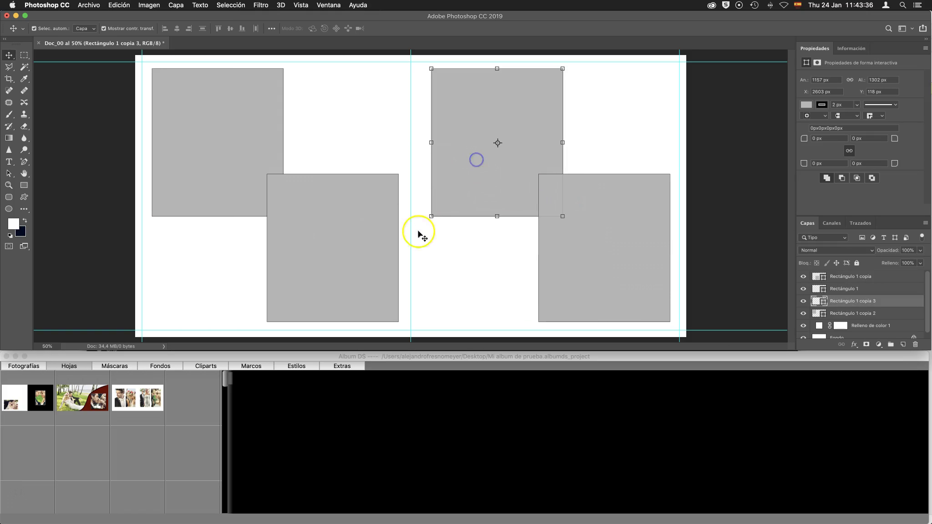
- Reorder the rectangle layers so Rectángulo 1 copia 3 sits above Rectángulo 1
left_click(821, 277)
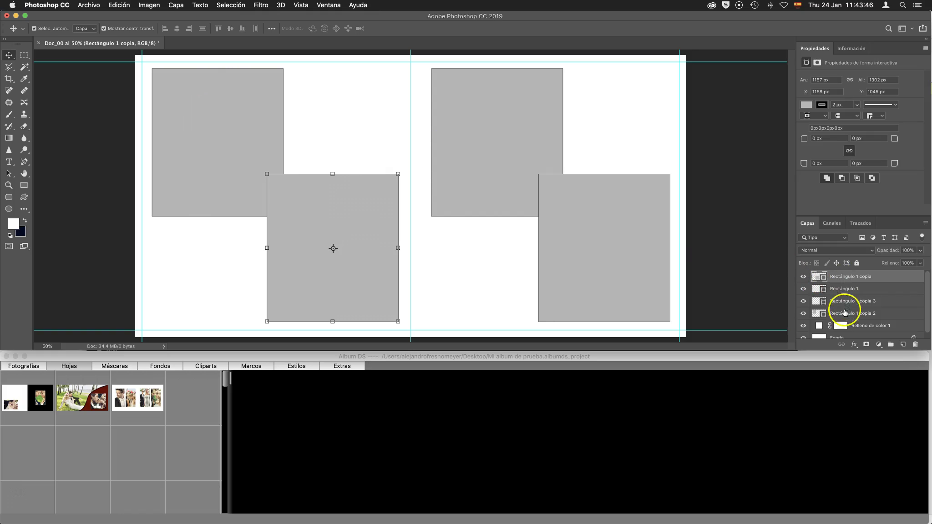
left_click(833, 314)
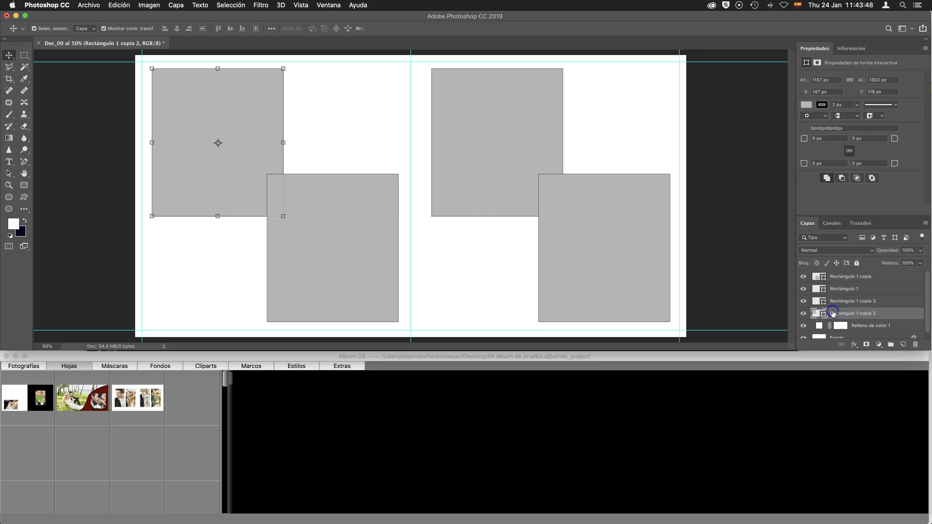
left_click_drag(833, 313, 833, 274)
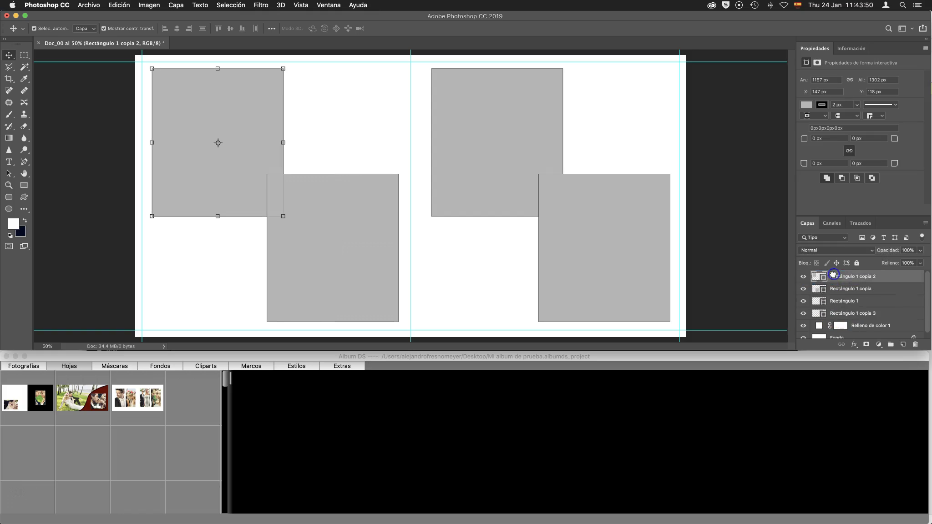
left_click(833, 290)
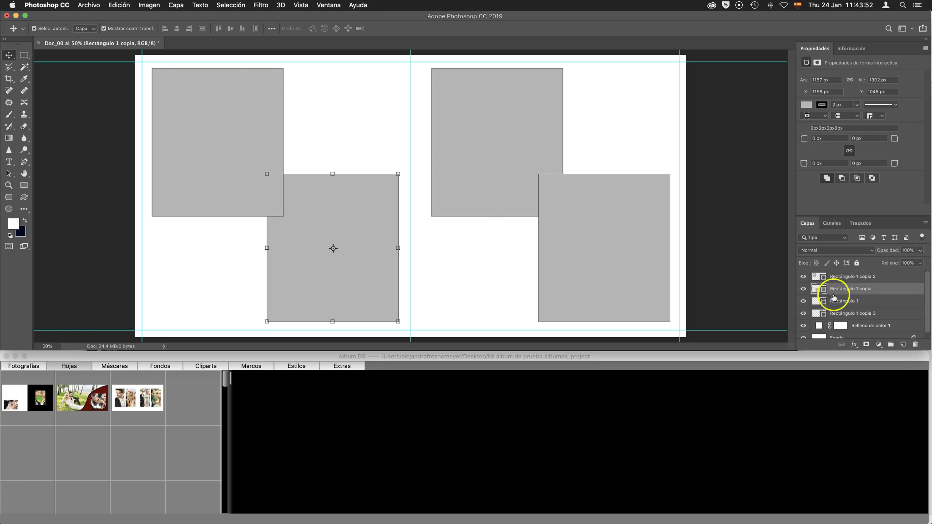
left_click(833, 313)
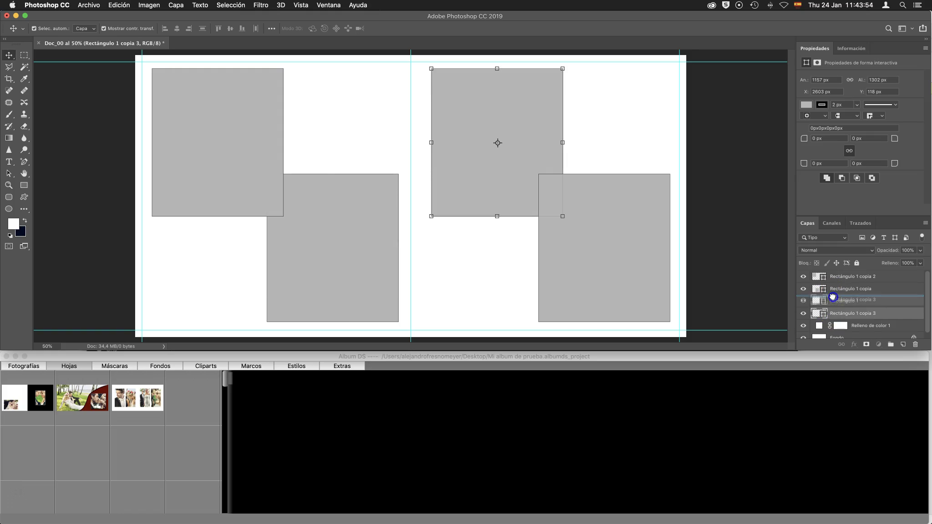
left_click_drag(833, 314, 833, 295)
- Verify the rectangle layer order and bring up Album DS's wedding photos
left_click(838, 276)
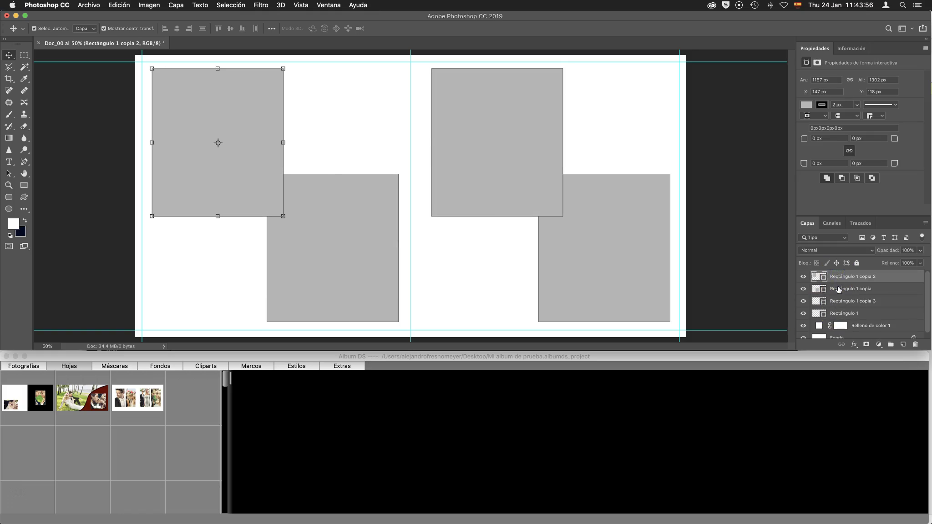
left_click(839, 290)
left_click(841, 302)
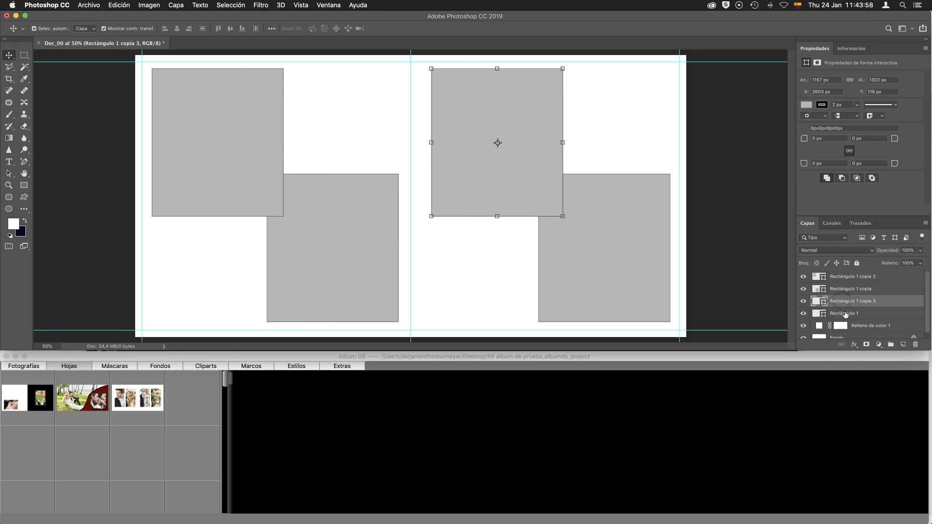
left_click(845, 314)
left_click(838, 276)
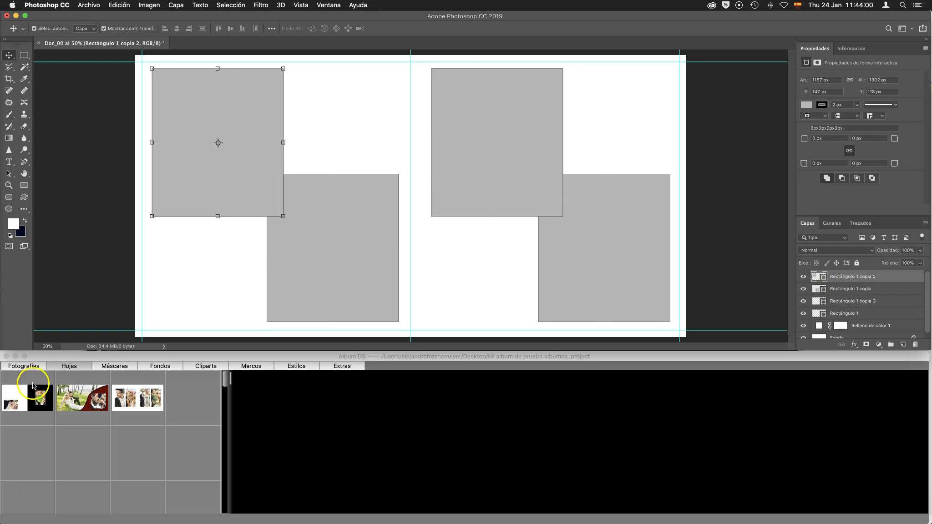
left_click(19, 366)
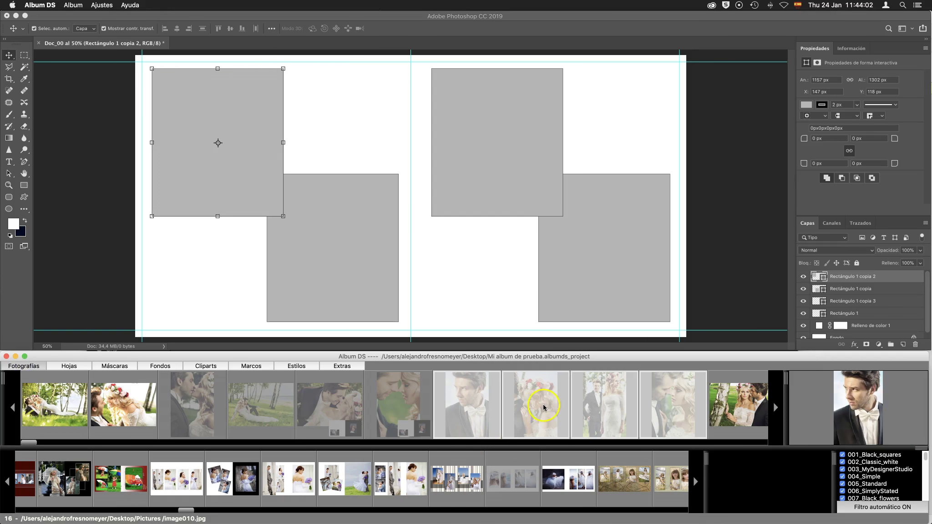
scroll(544, 407, "right", 10)
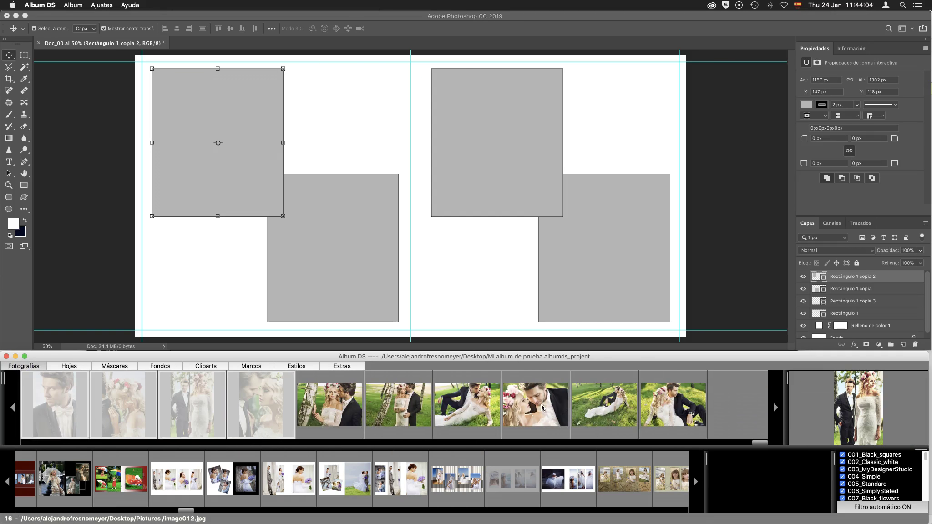
- Autofill the four placeholders with four selected outdoor couple photos via Autorellenar plantilla
left_click(335, 404)
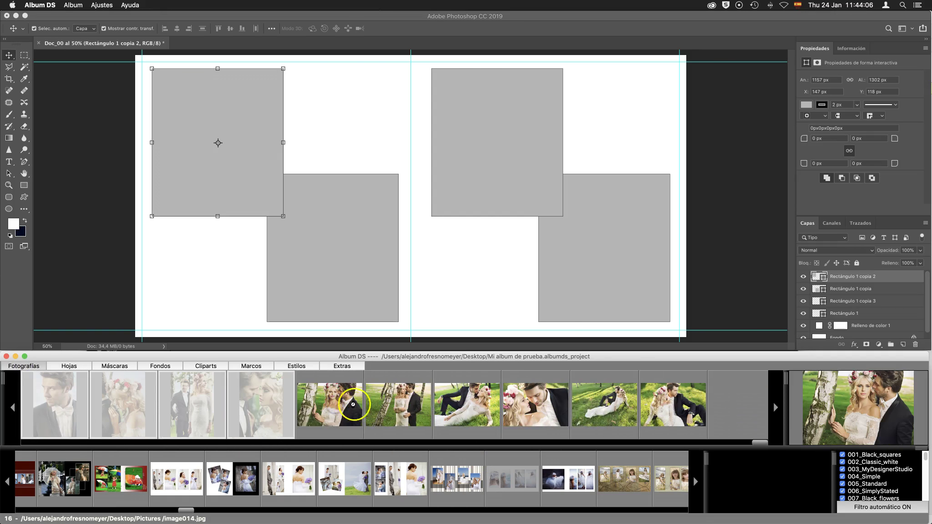
left_click(408, 408, "shift")
left_click(546, 406, "shift")
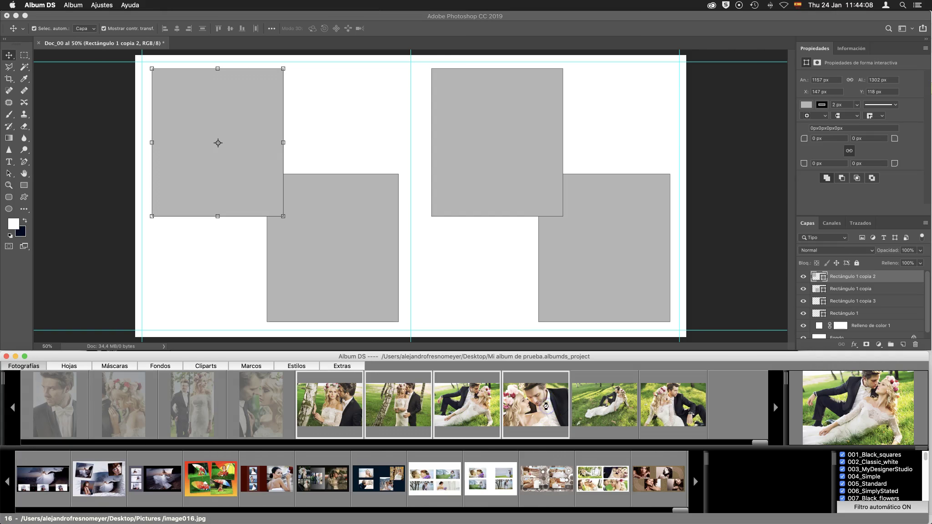
left_click(358, 405)
right_click(322, 404)
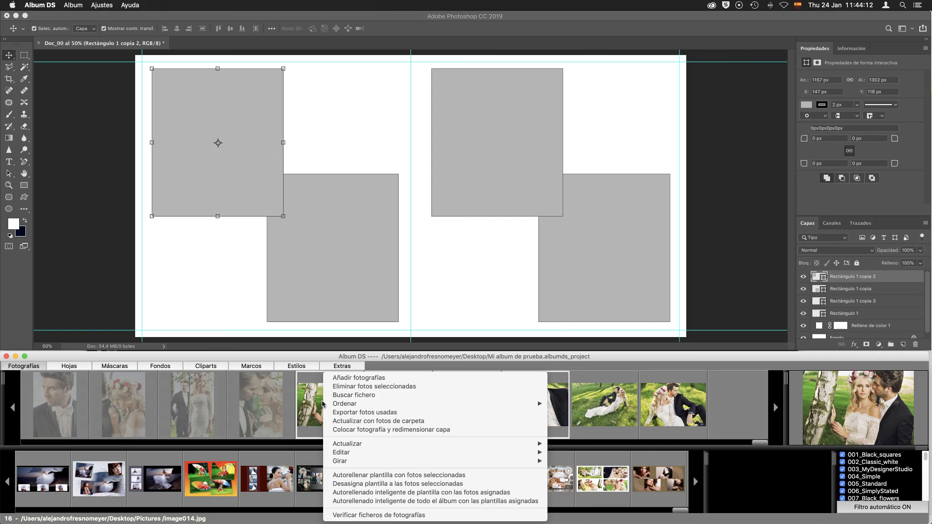
left_click(415, 475)
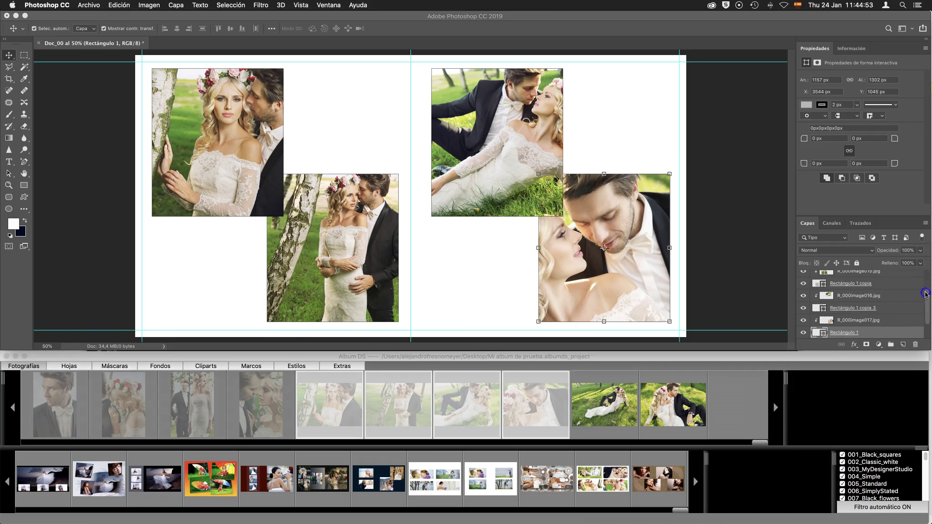
- Shift each of the four photos within its frame, placing image017 at X 27,6 cm, Y 8,85 cm
scroll(912, 296, "up", 2)
left_click(824, 276)
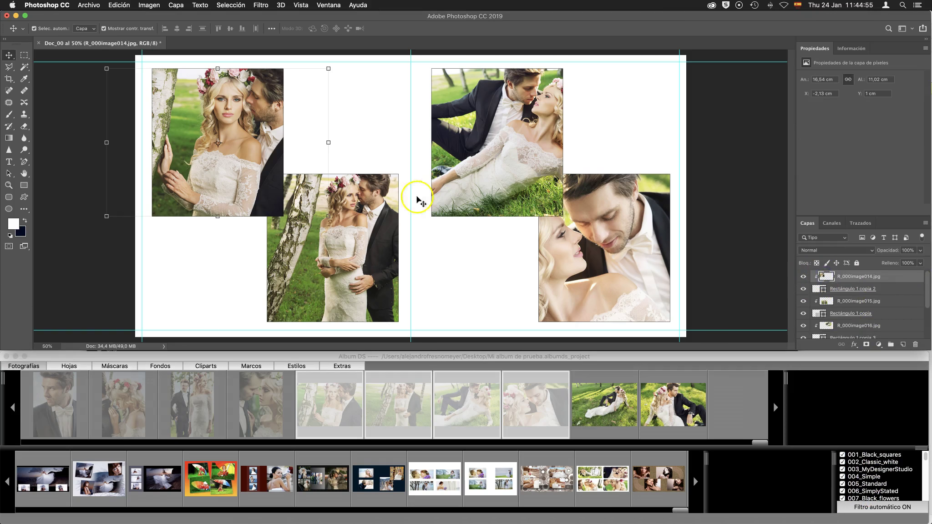
left_click_drag(237, 181, 216, 181)
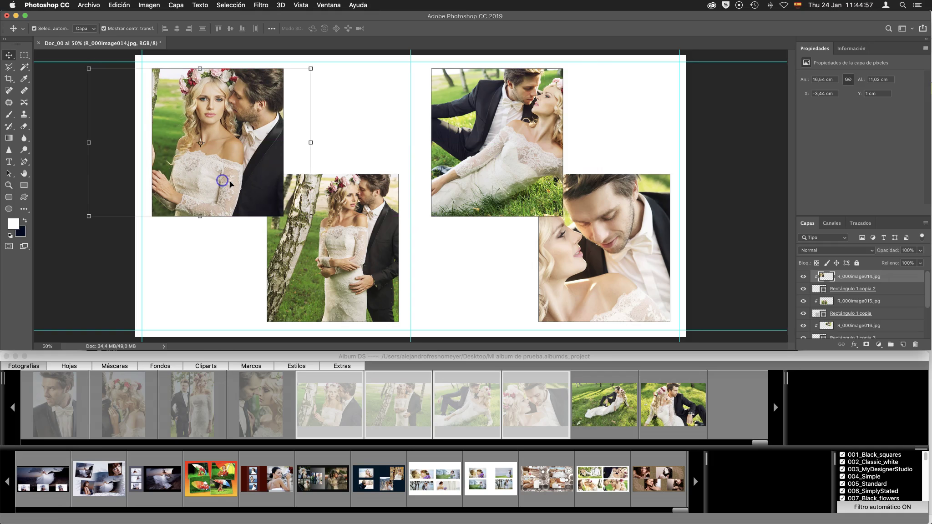
left_click(351, 273)
left_click_drag(366, 270, 370, 270)
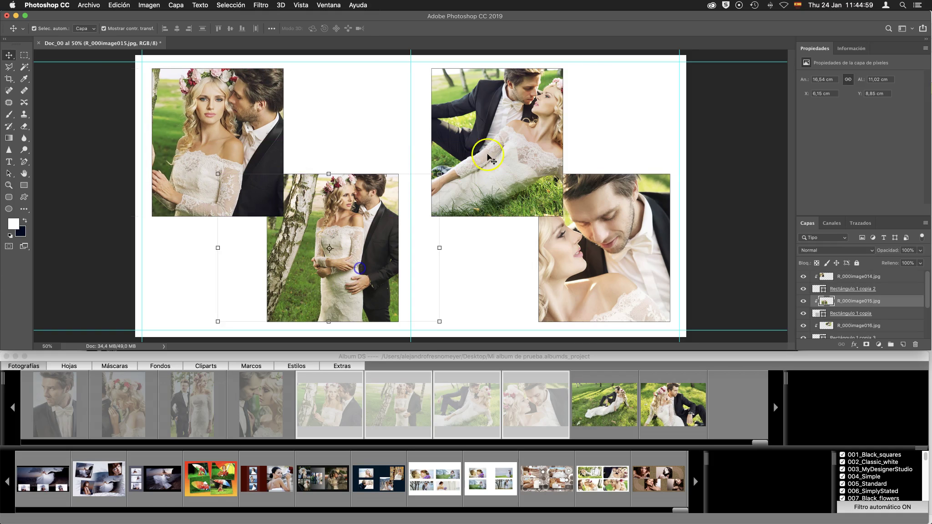
left_click_drag(518, 135, 507, 132)
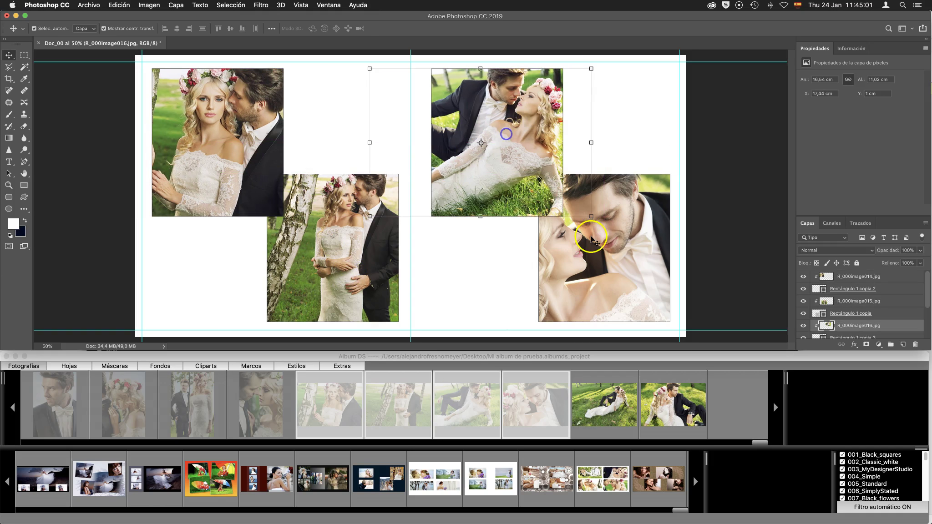
left_click(585, 266)
left_click_drag(586, 265, 595, 265)
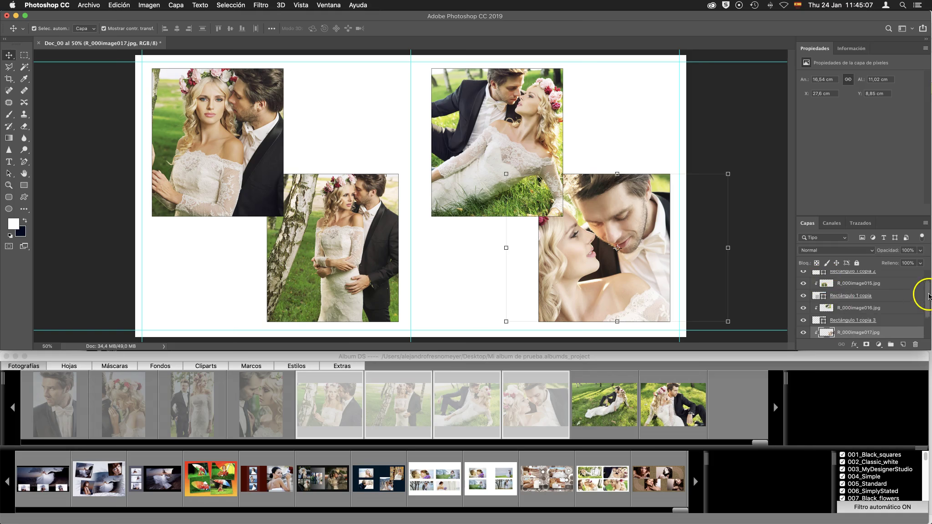
left_click_drag(928, 296, 927, 332)
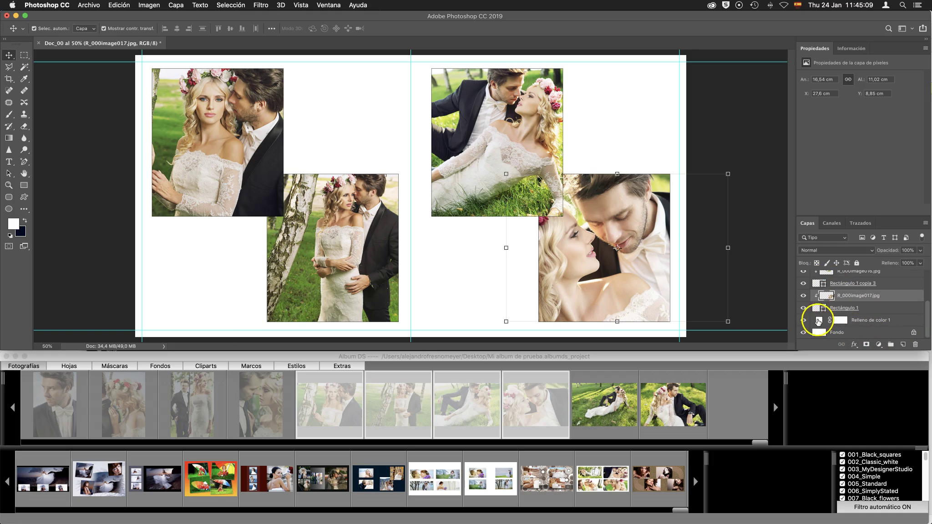
left_click(818, 321)
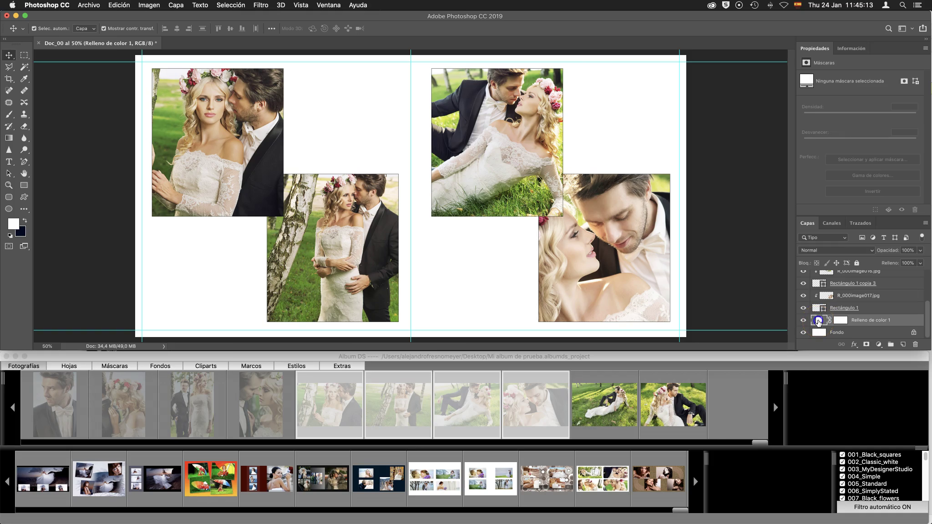
- Set the Relleno de color 1 background fill to black (#000000)
double_click(818, 322)
left_click_drag(549, 313, 519, 325)
left_click(769, 192)
left_click(864, 348)
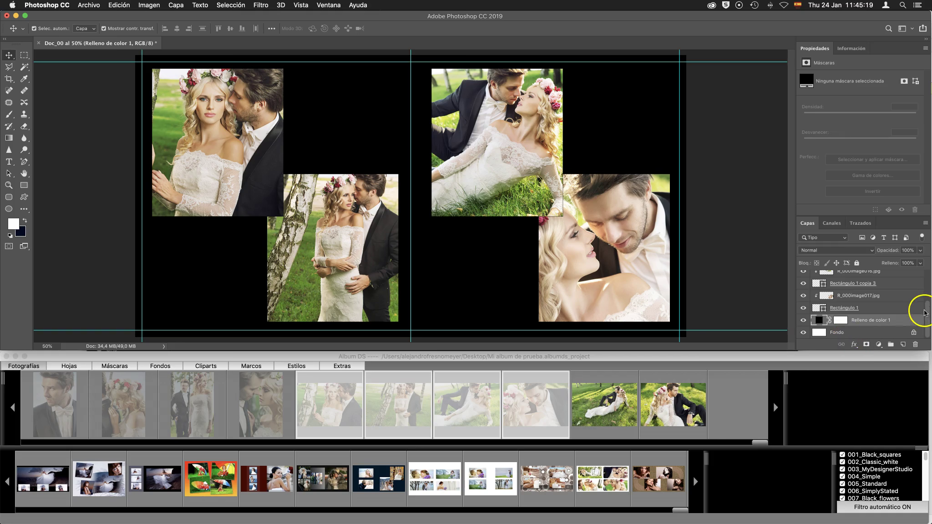
scroll(919, 312, "up", 5)
left_click(836, 290)
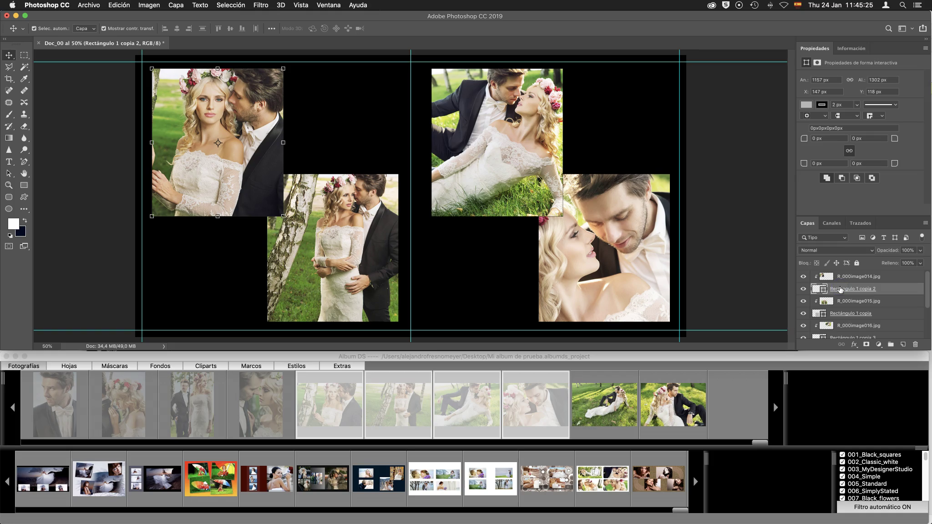
- Add an 8 px white stroke effect to the top-left photo frame
left_click(854, 345)
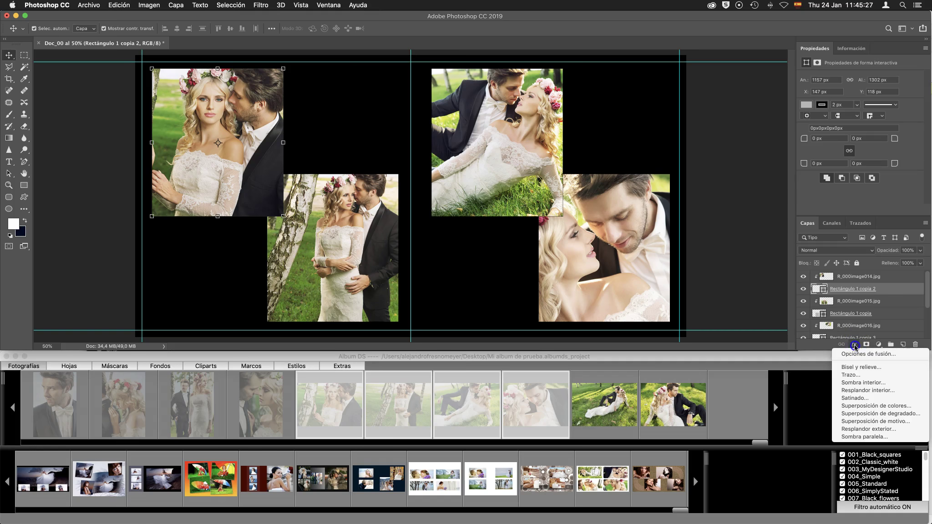
left_click(851, 374)
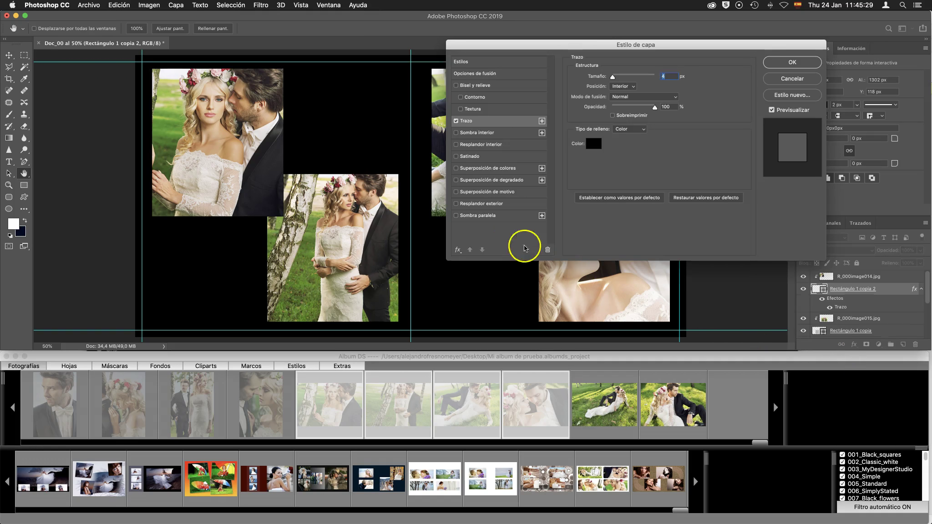
left_click(592, 144)
left_click_drag(575, 228, 517, 186)
left_click(760, 195)
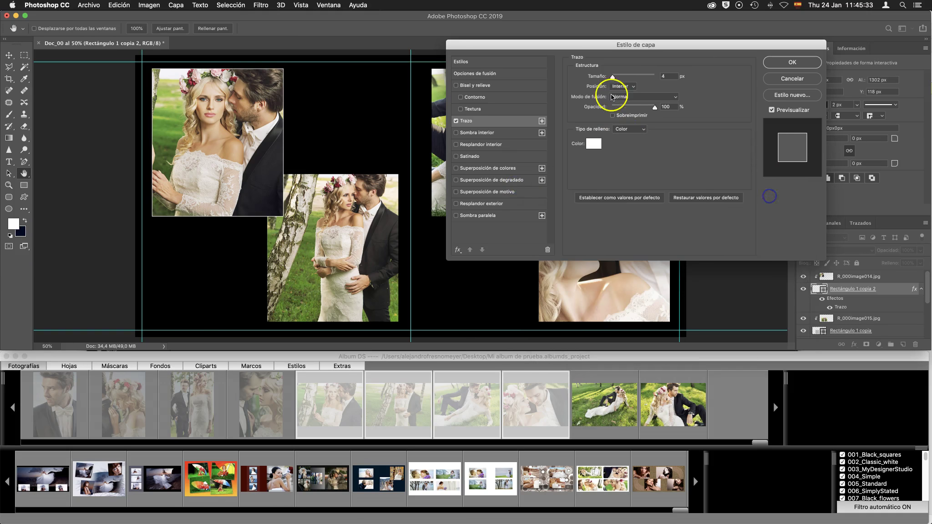
left_click_drag(613, 79, 615, 78)
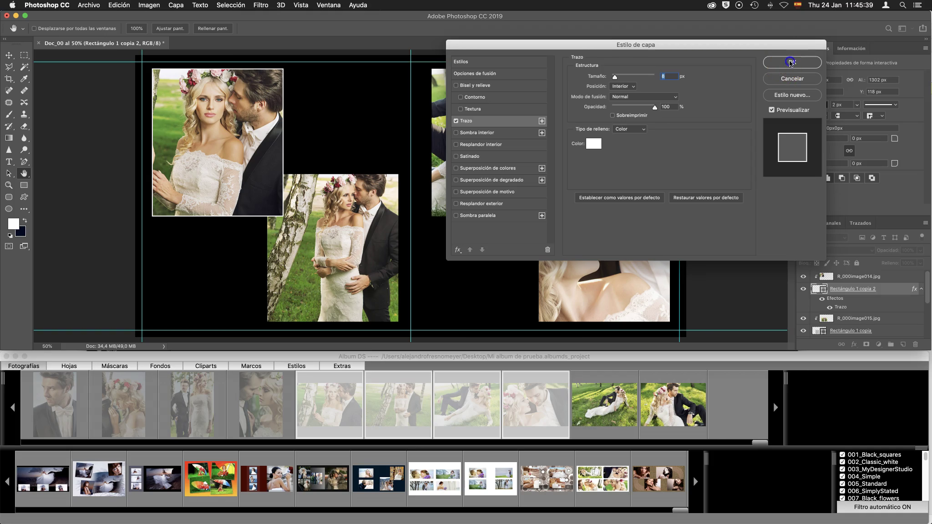
left_click(791, 62)
- Copy the frame's layer style and paste it onto the other three rectangle frames
right_click(899, 287)
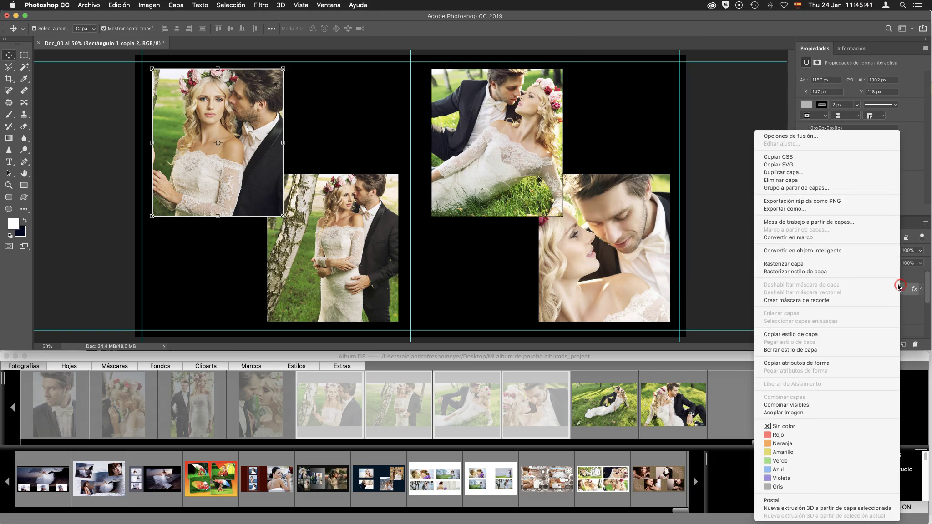
left_click(818, 335)
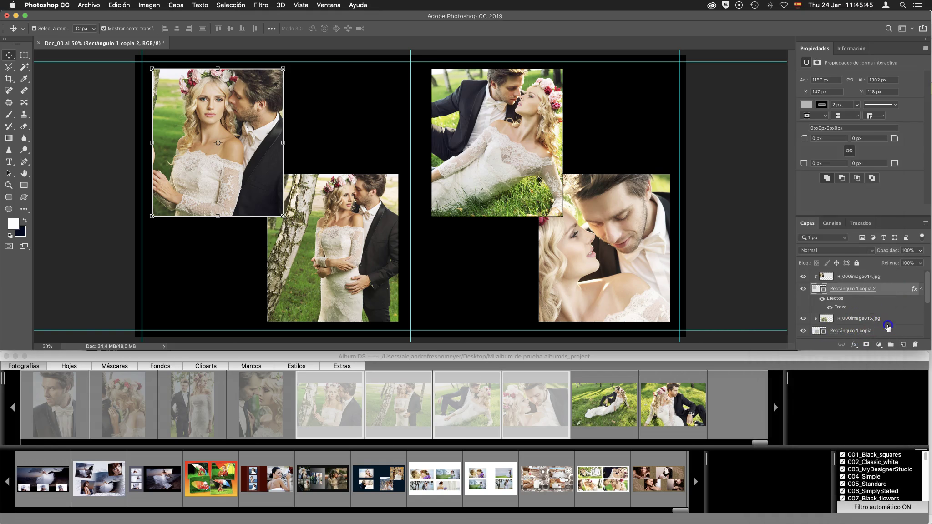
left_click(888, 326)
scroll(928, 290, "down", 1)
scroll(928, 290, "down", 1)
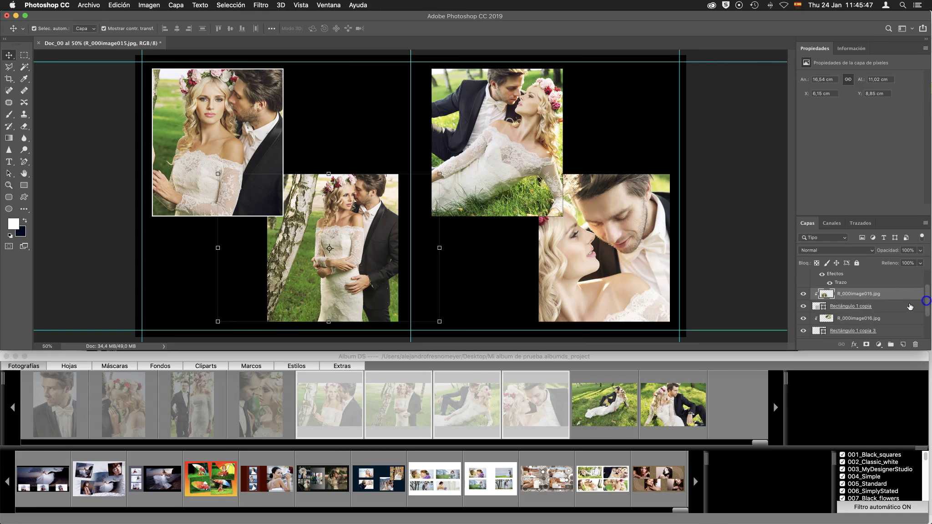
left_click(918, 308)
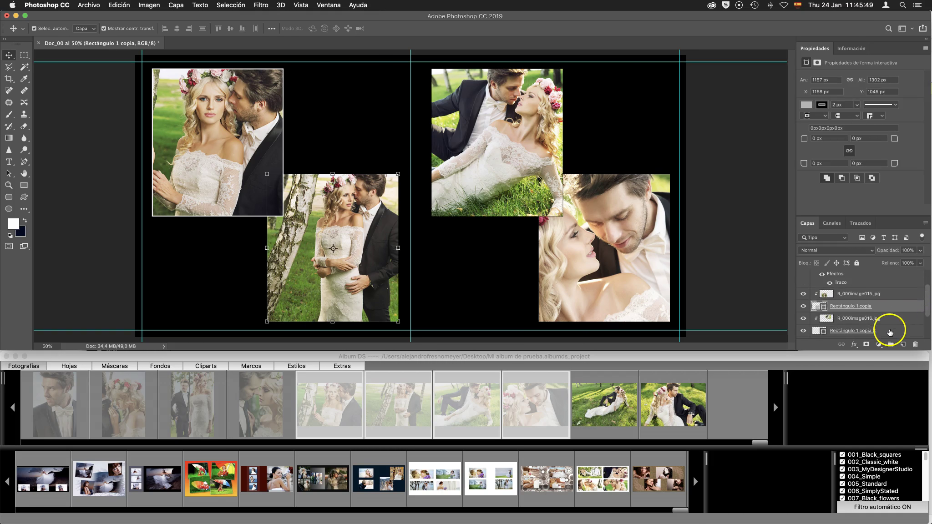
left_click(889, 331, "super")
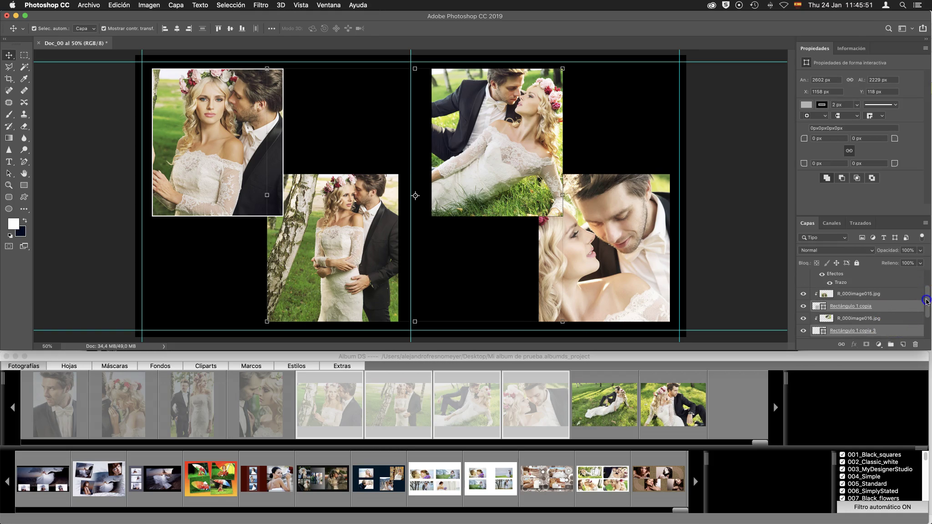
scroll(927, 301, "down", 2)
left_click(883, 330, "super")
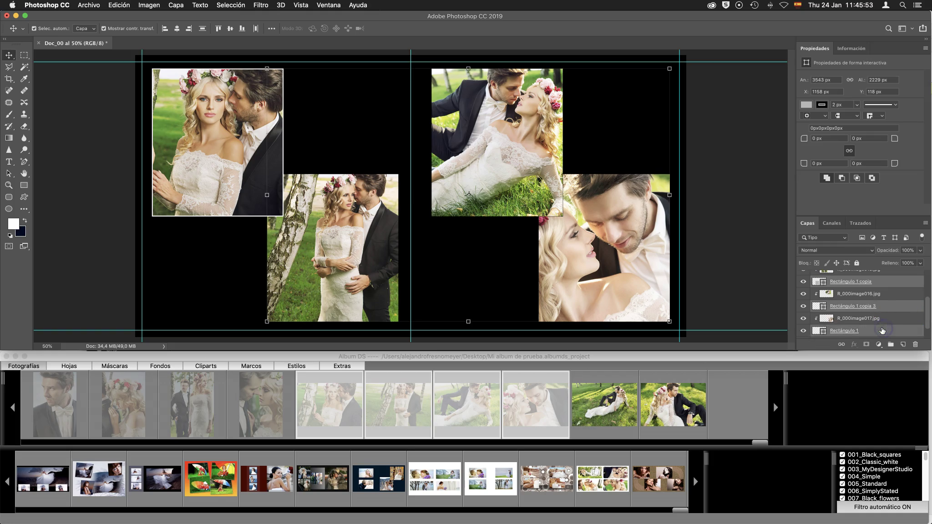
right_click(885, 331)
left_click(800, 343)
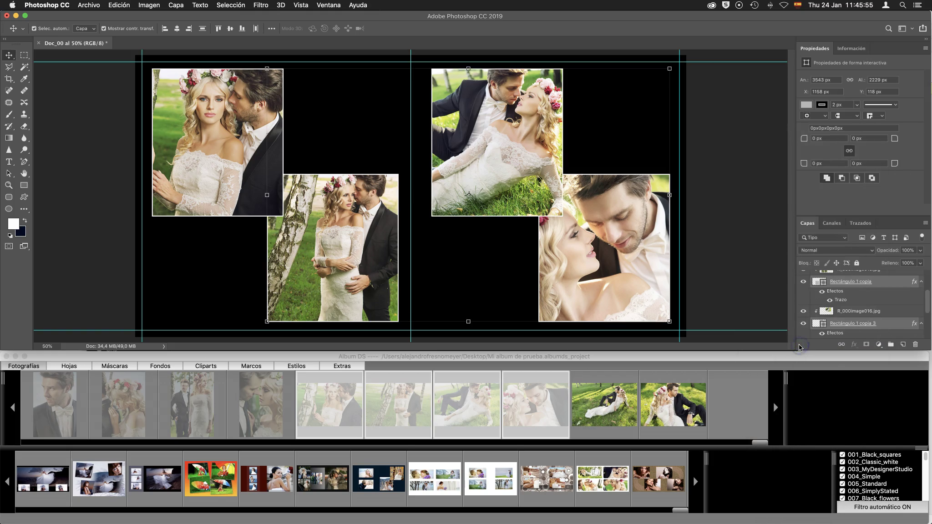
left_click(744, 294)
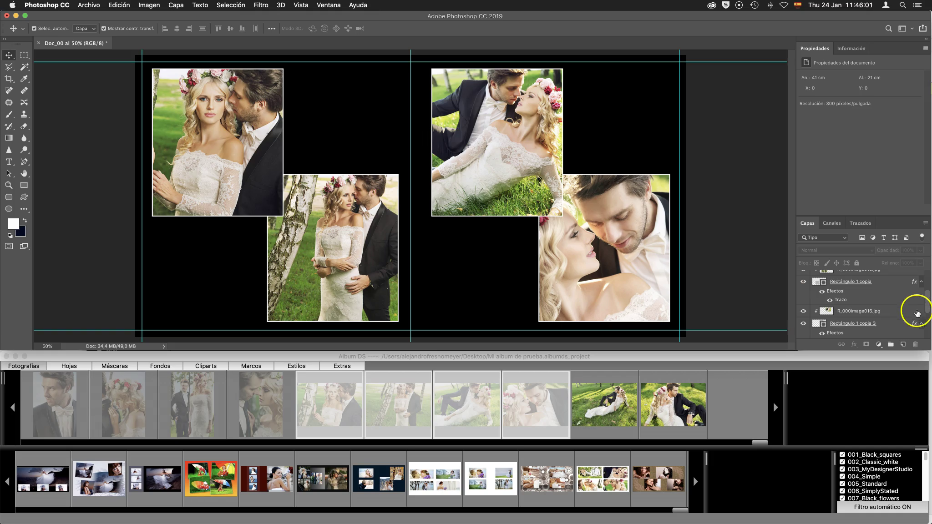
left_click_drag(927, 297, 928, 282)
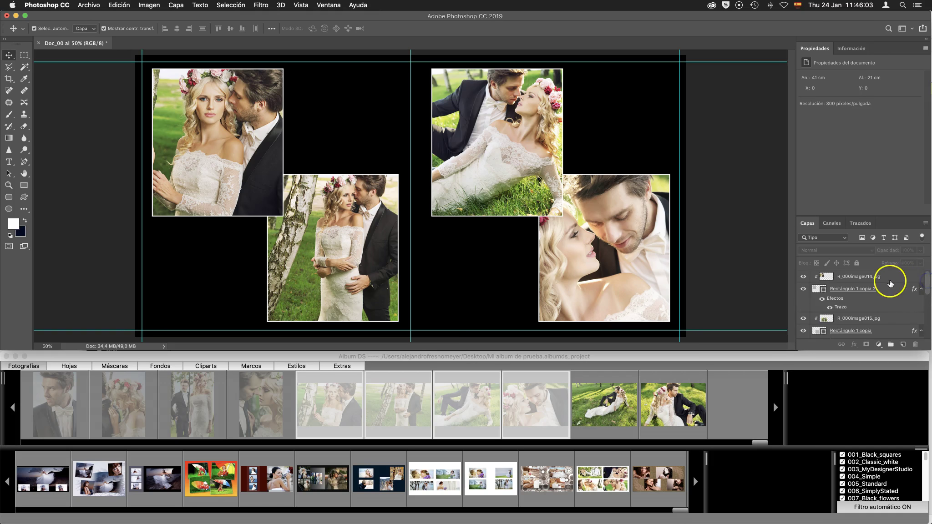
- Enlarge the layer list, close Properties, and nudge image014.jpg slightly right in its frame
left_click(865, 276)
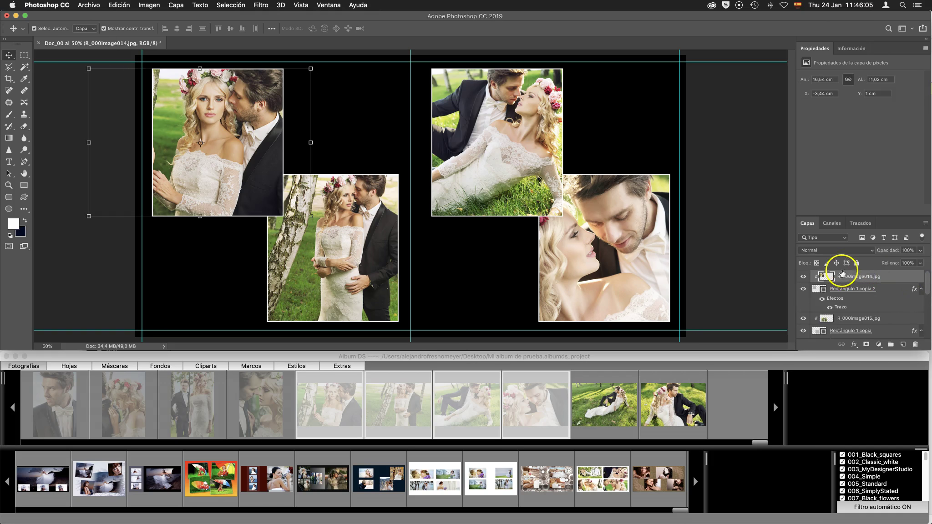
left_click_drag(901, 215, 883, 111)
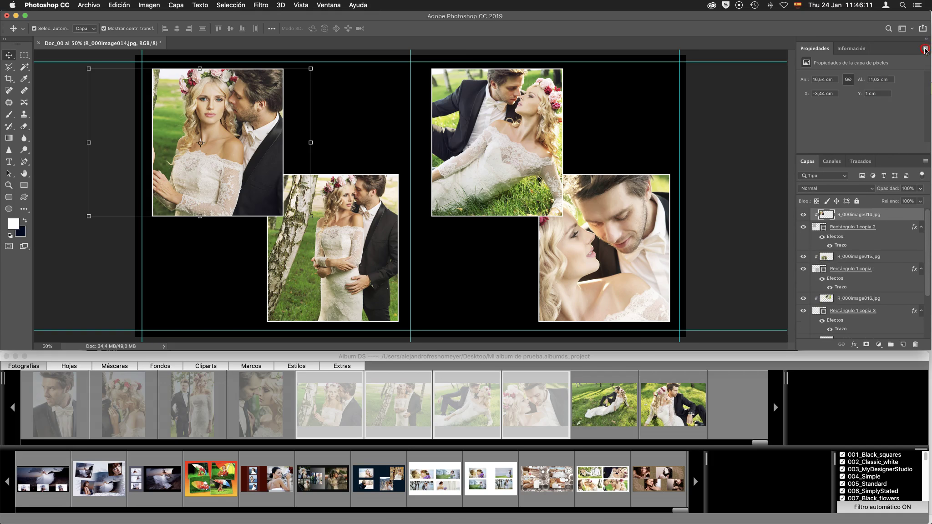
left_click(924, 49)
left_click(906, 55)
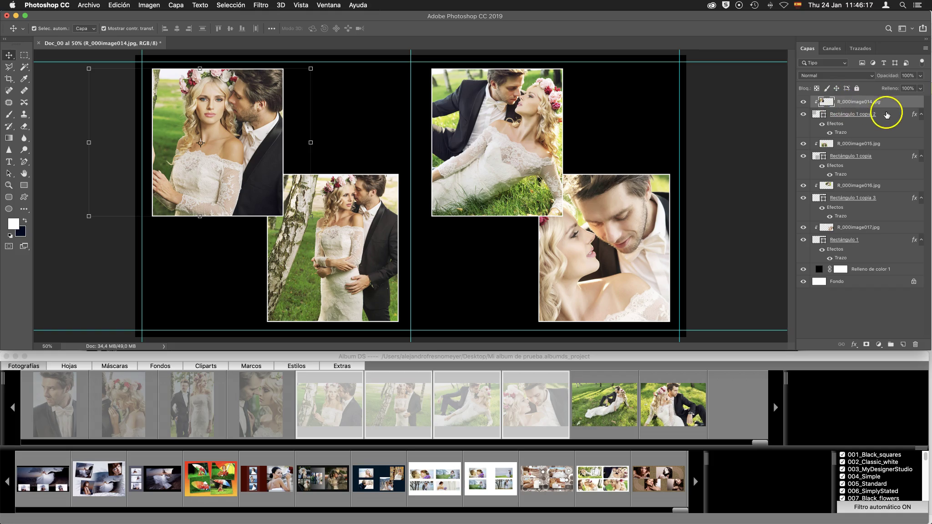
left_click(886, 115)
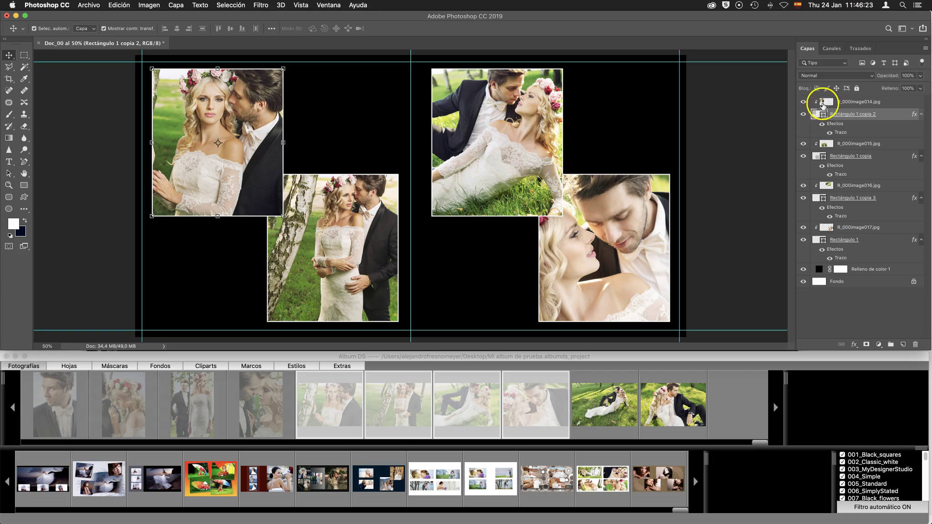
left_click(821, 102)
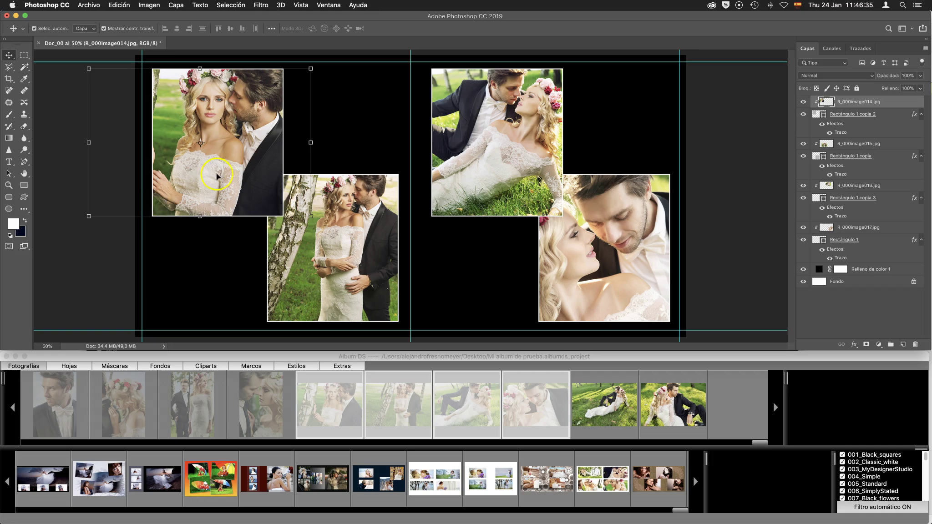
mouse_move(217, 175)
left_mouse_down()
mouse_move(231, 175)
mouse_move(220, 173)
left_mouse_up()
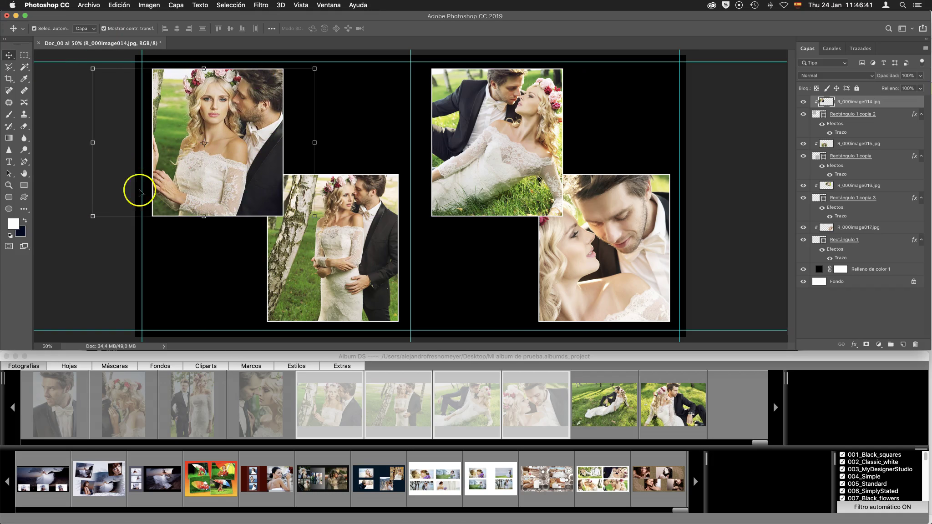
- Save the current spread as album sheet 0004.psd from Album DS's Hojas tab
left_click(70, 365)
left_click(35, 405)
right_click(35, 405)
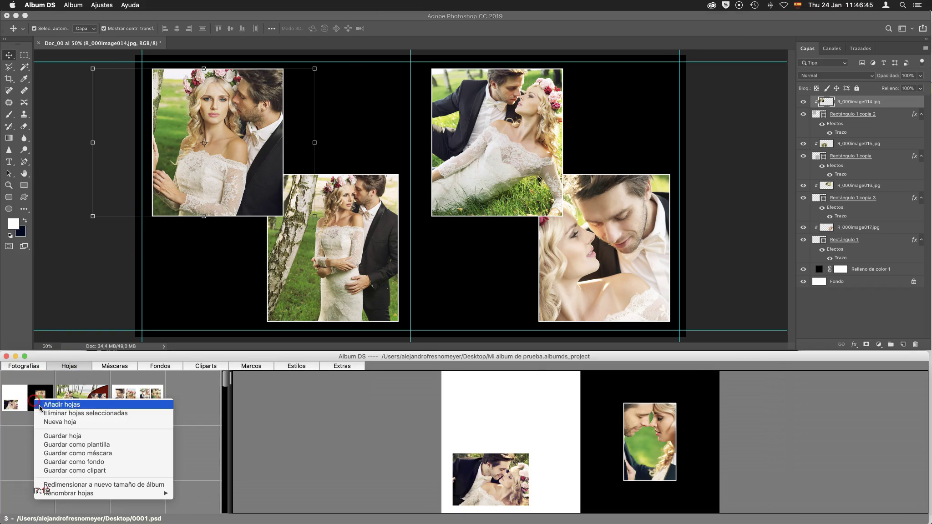
left_click(80, 438)
left_click(304, 297)
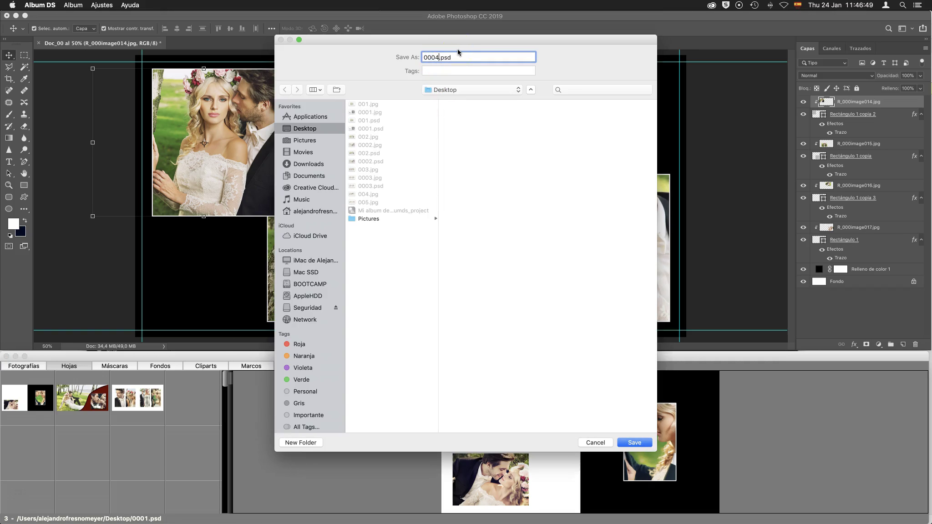
left_click(633, 442)
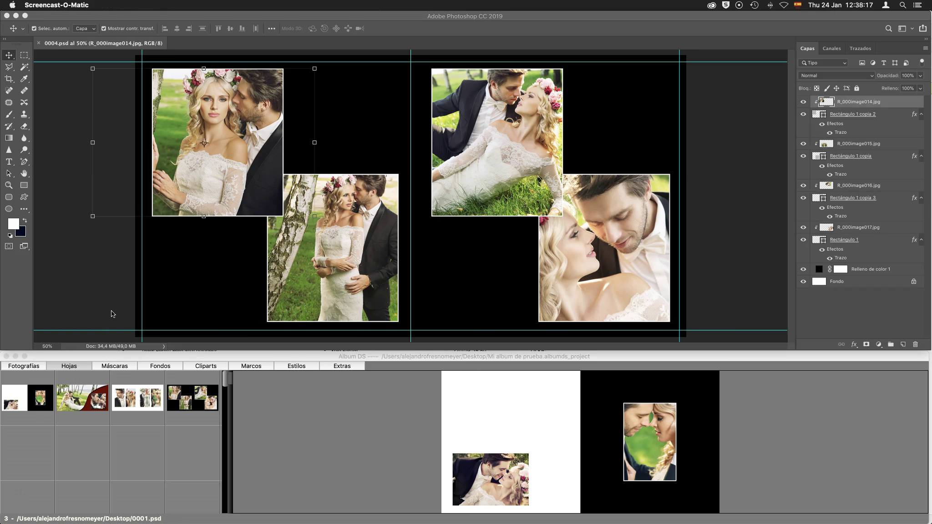
- Close 0004.psd and browse the Album DS mask library
left_click(38, 43)
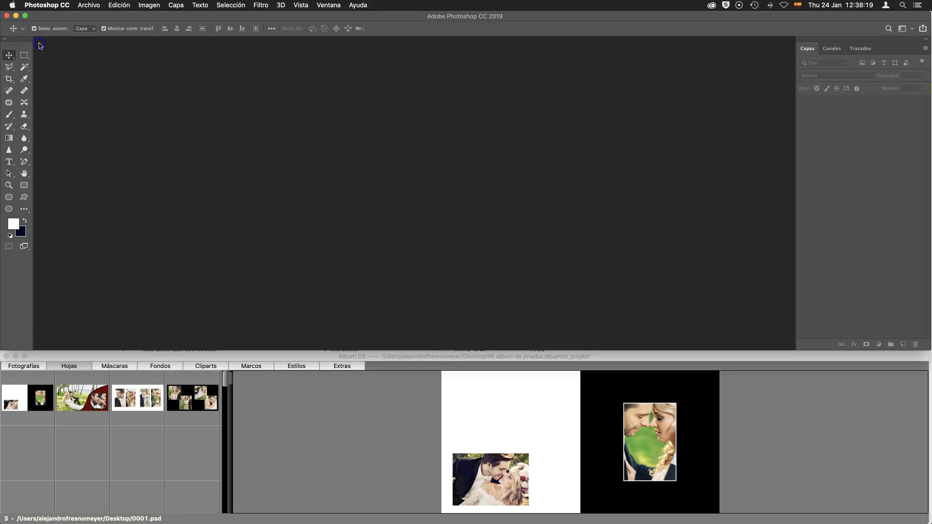
left_click(117, 366)
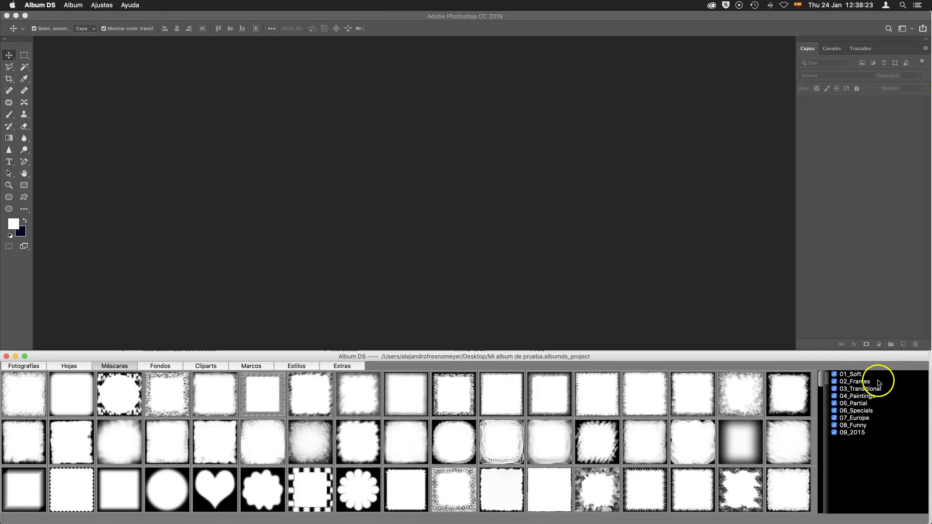
mouse_move(548, 441)
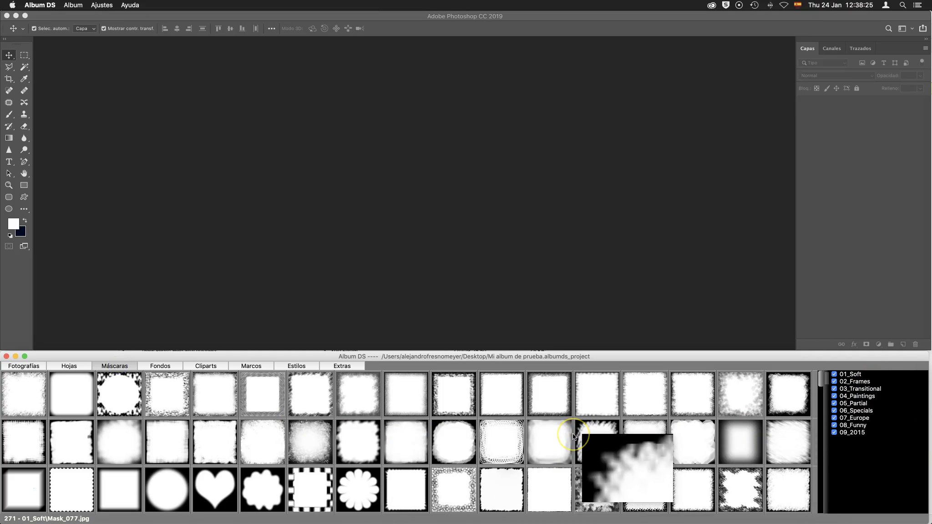
scroll(573, 437, "down", 2)
scroll(573, 436, "down", 2)
scroll(573, 434, "down", 1)
left_click_drag(821, 392, 820, 434)
left_click(821, 377)
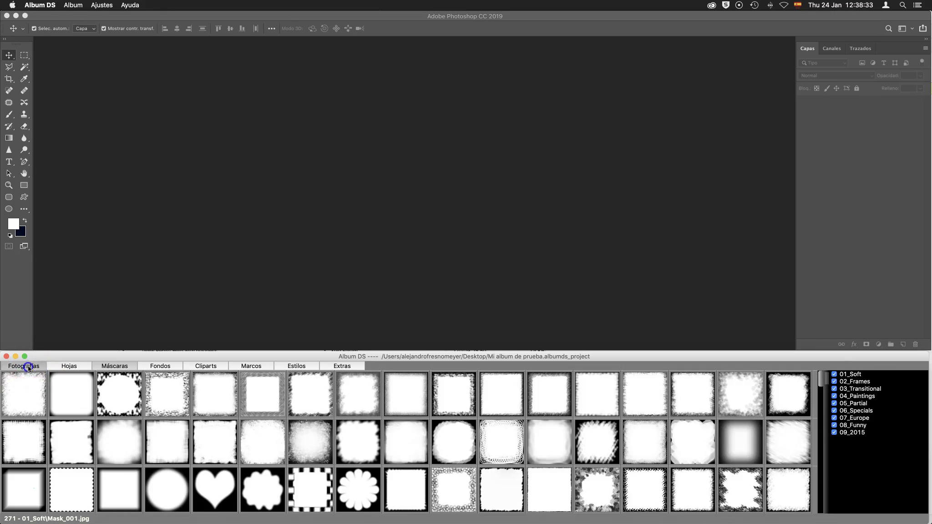
- Choose the couple-on-grass photo and open the 005_Standard web2_010001 template
left_click(28, 367)
left_click(249, 421)
left_click(385, 413)
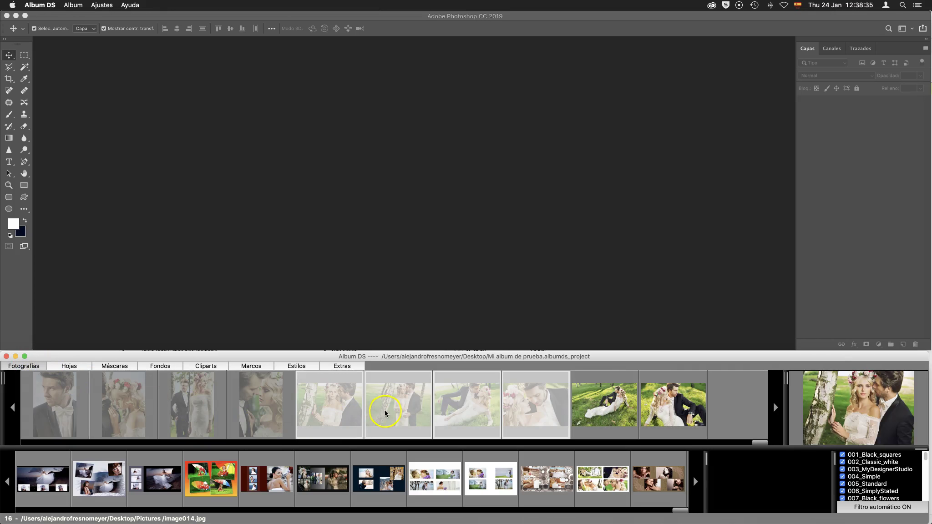
left_click(596, 405)
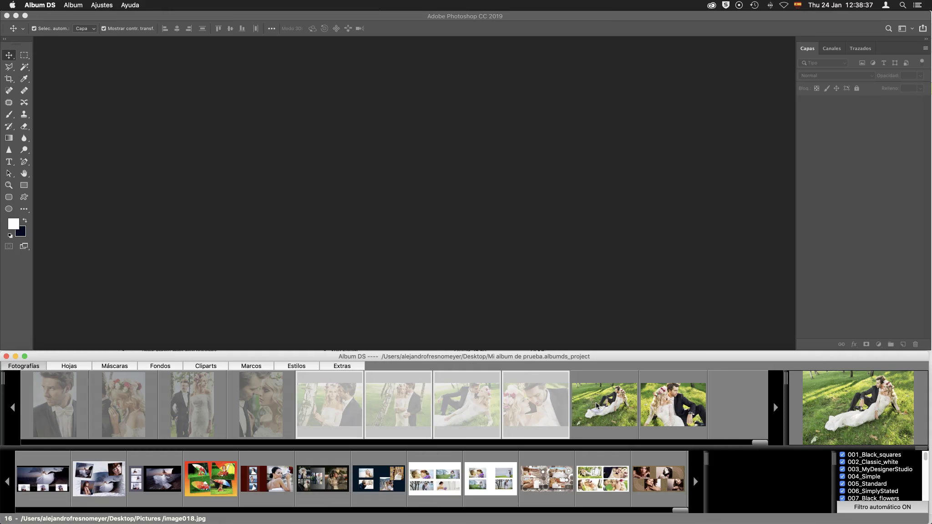
left_click(340, 489)
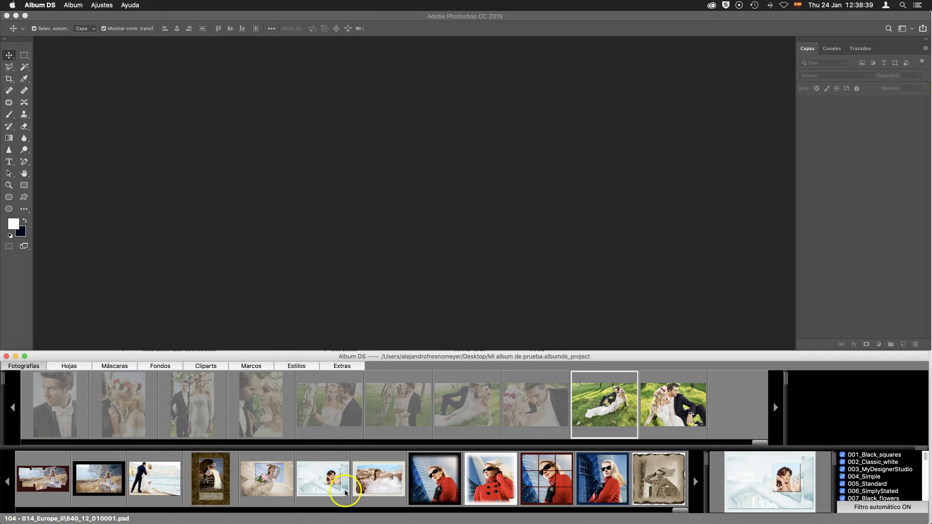
left_click(440, 483)
left_click(155, 477)
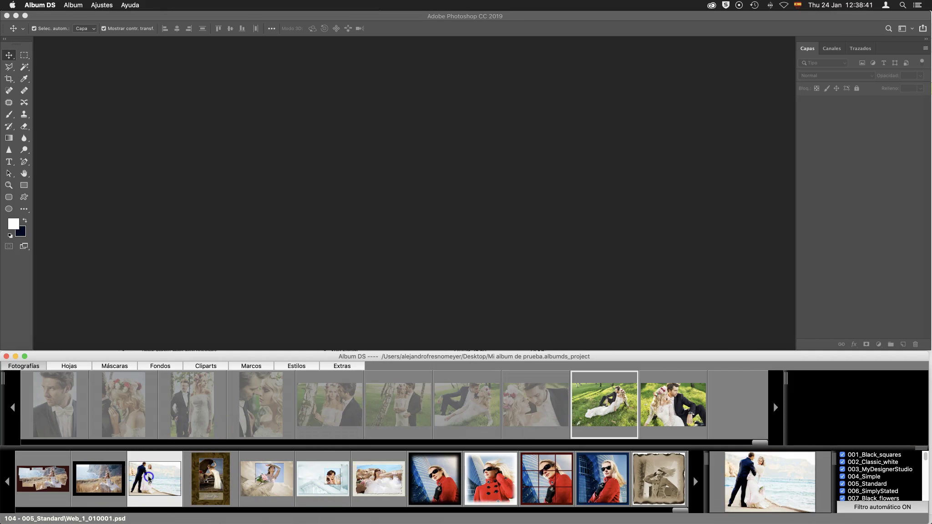
left_click(91, 482)
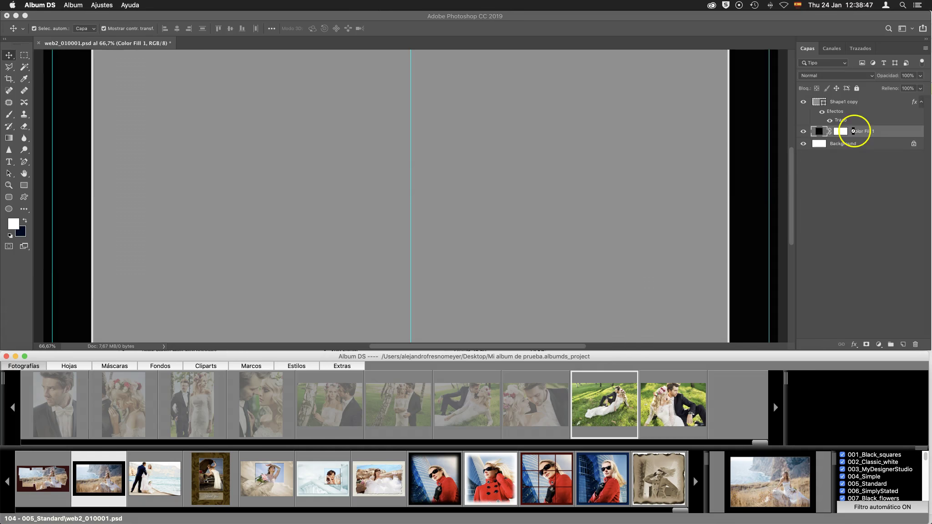
- Place the grass couple photo into Shape1 copy and apply the 01_Soft Mask_017 soft mask
left_click(848, 111)
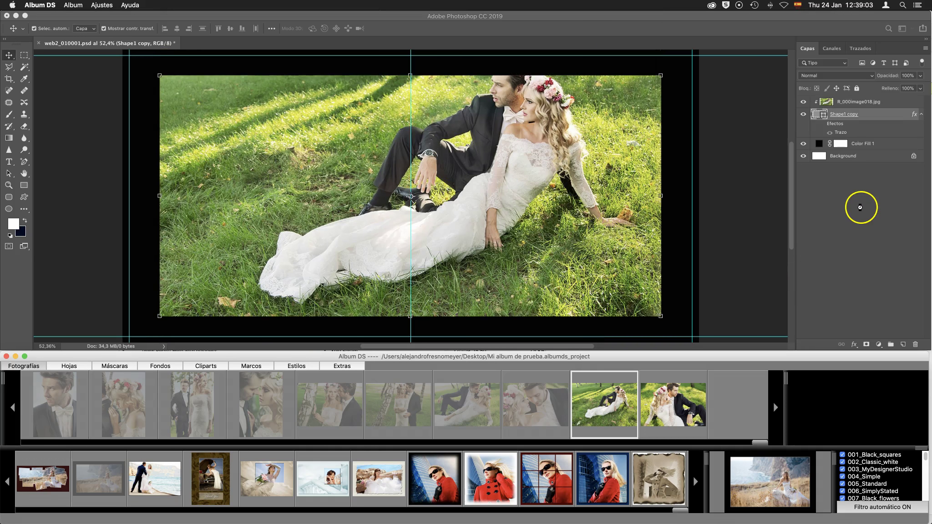
left_click(823, 118)
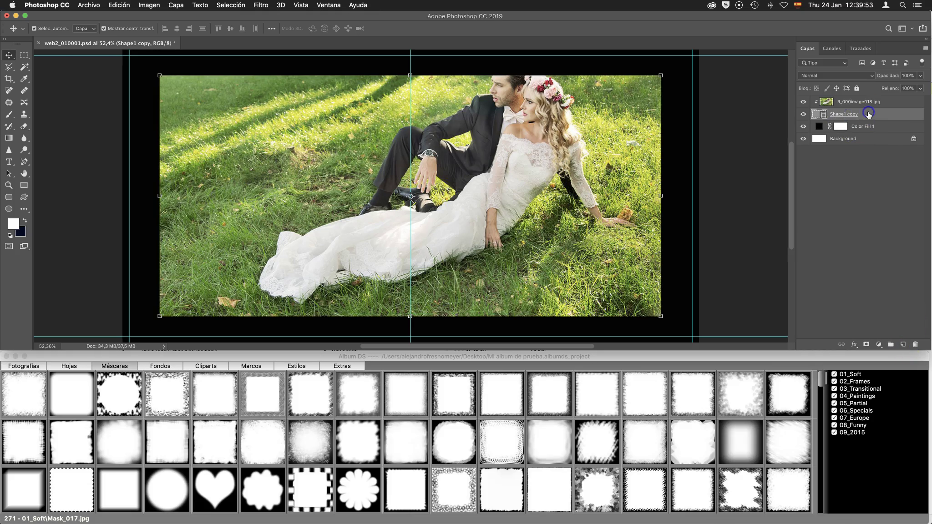
left_click_drag(447, 381, 454, 401)
left_click(453, 397)
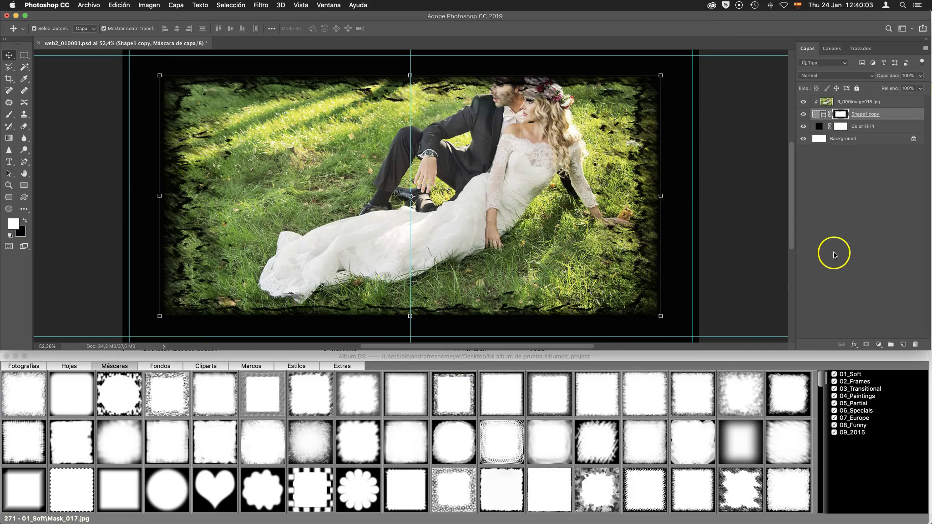
- Move the couple's photo slightly lower inside the Shape1 copy frame
left_click(819, 114)
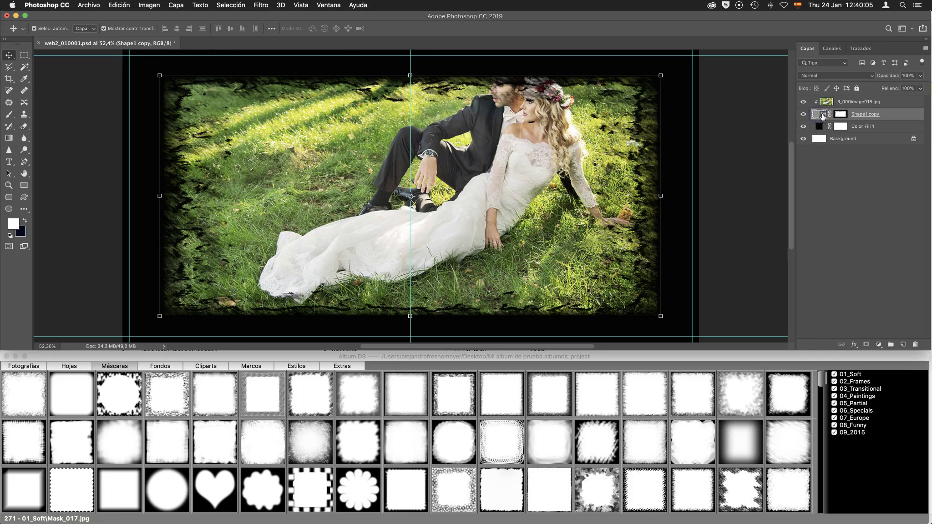
left_click(839, 115)
left_click(818, 115)
left_click(841, 114)
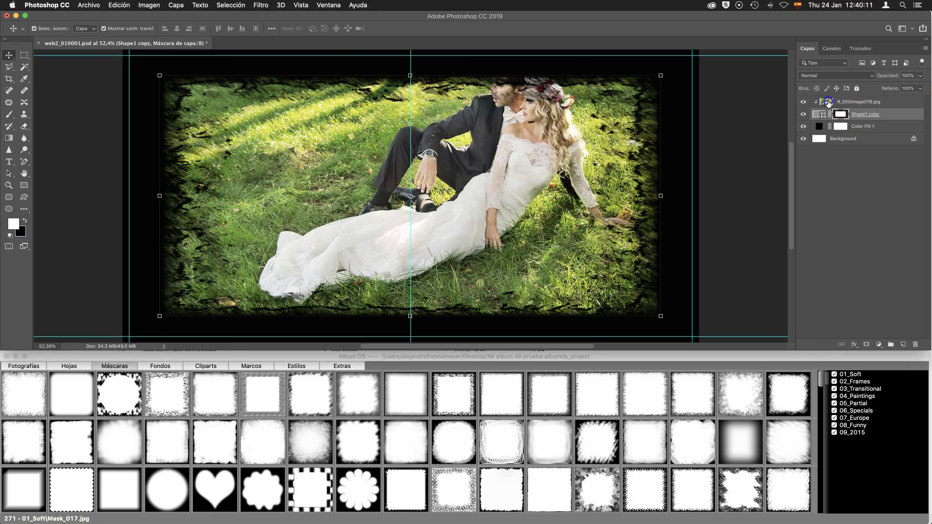
left_click(829, 106)
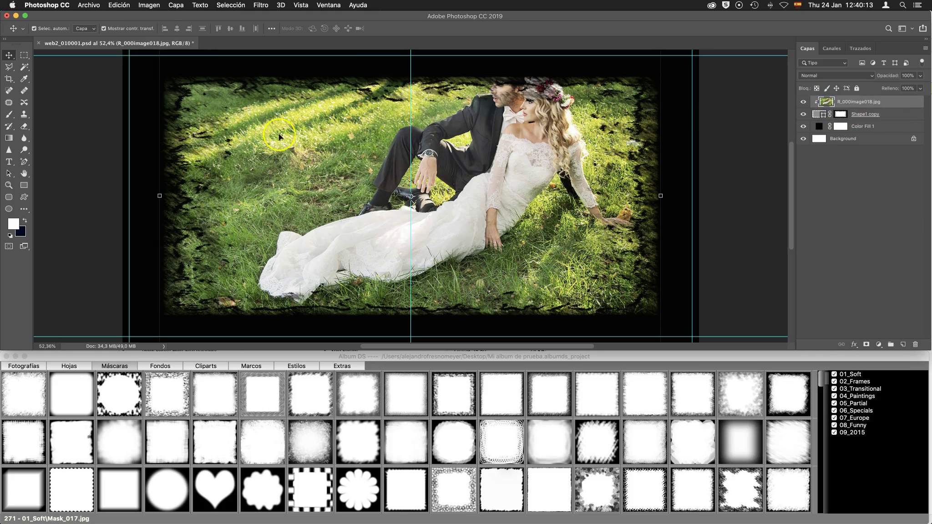
left_click_drag(375, 153, 375, 177)
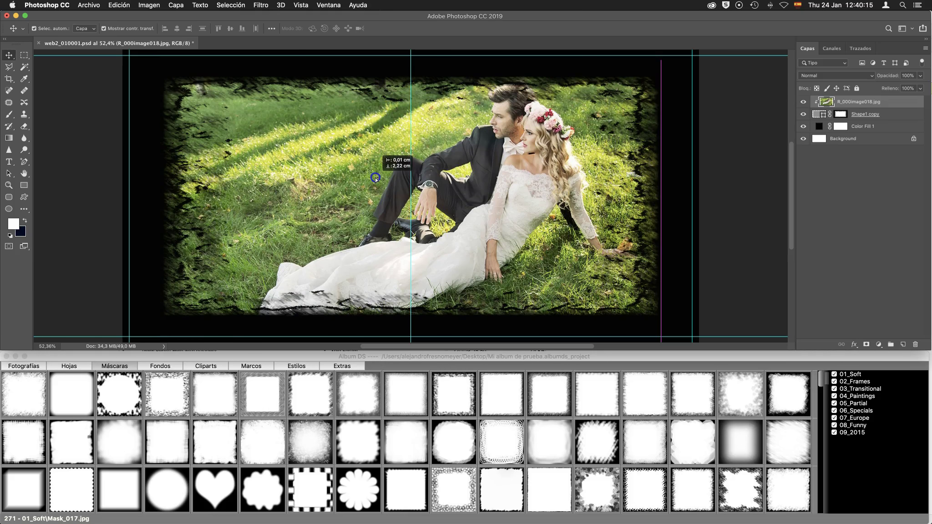
- Target the Shape1 copy layer mask and pick the Brush tool
left_click(854, 106)
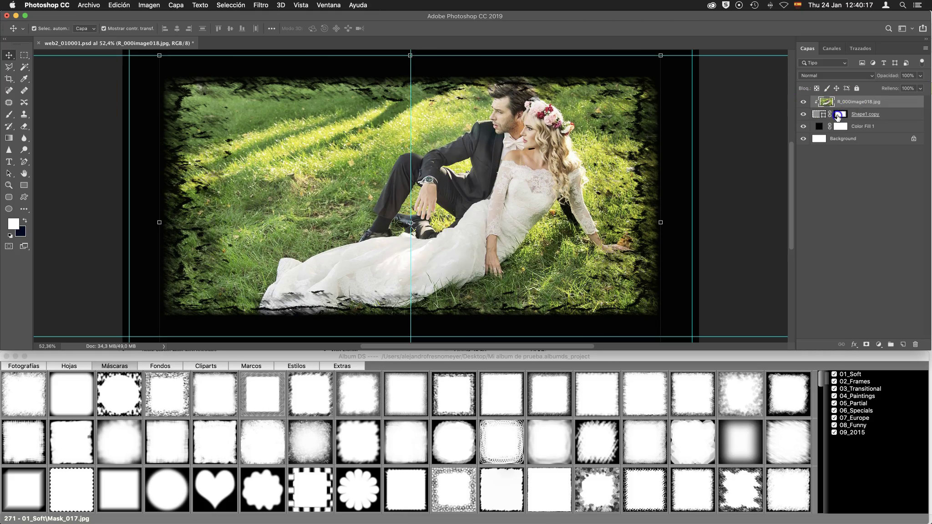
left_click(841, 115)
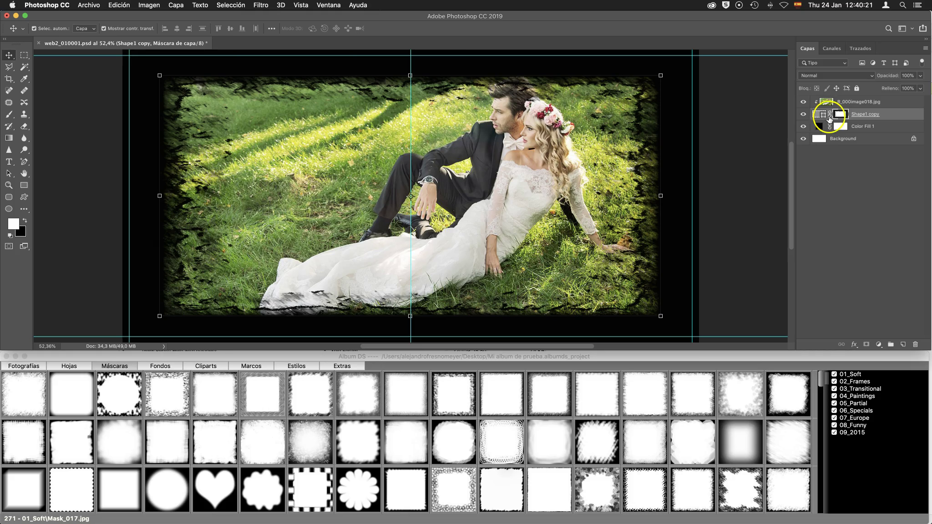
left_click(10, 117)
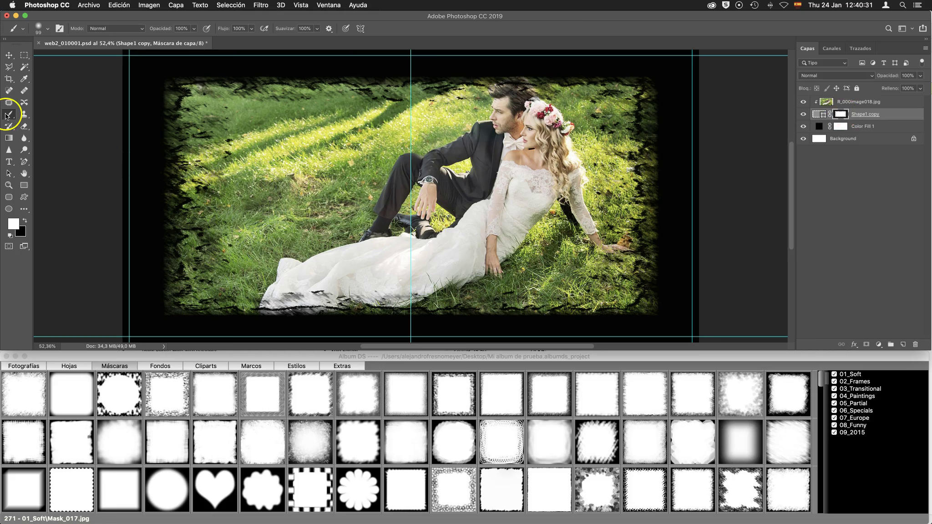
- Paint black at lowered opacity along the photo's right edge on the frame mask
left_click(25, 220)
left_click(193, 29)
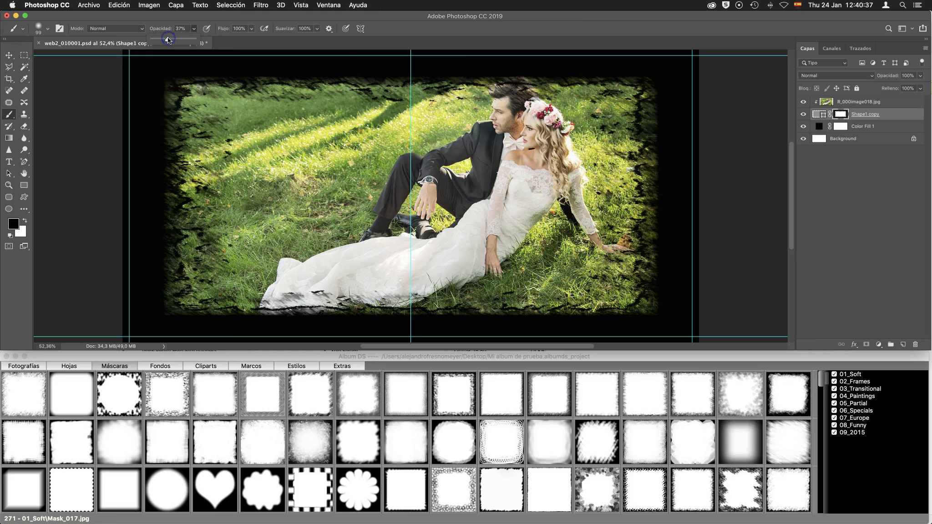
right_click(521, 194)
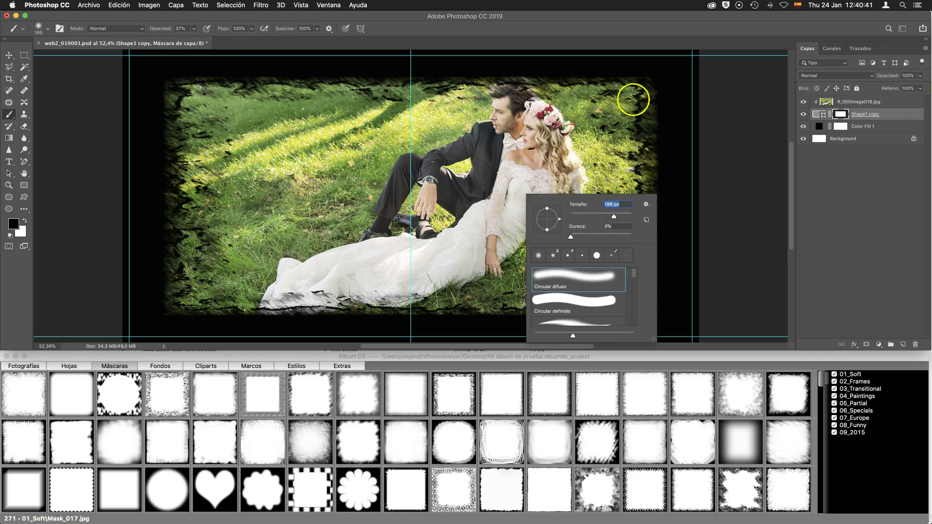
left_click(639, 99)
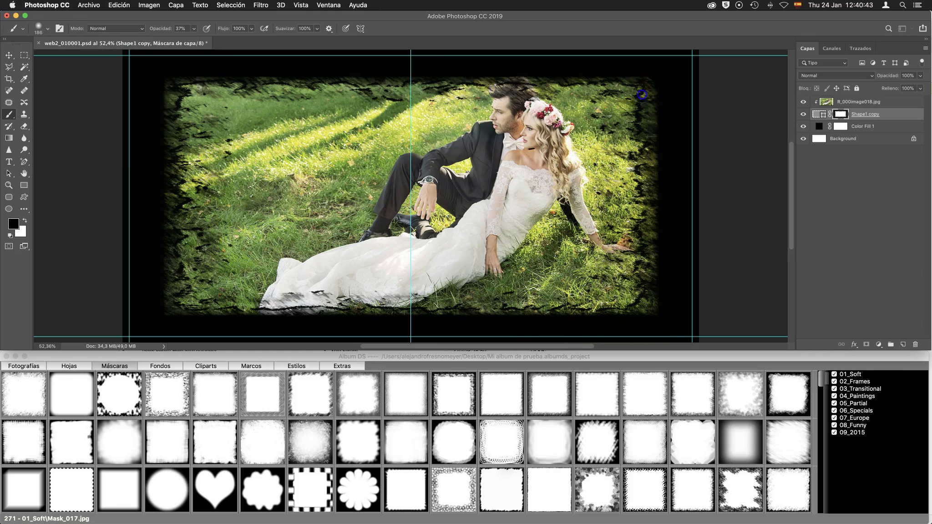
left_click_drag(627, 91, 635, 92)
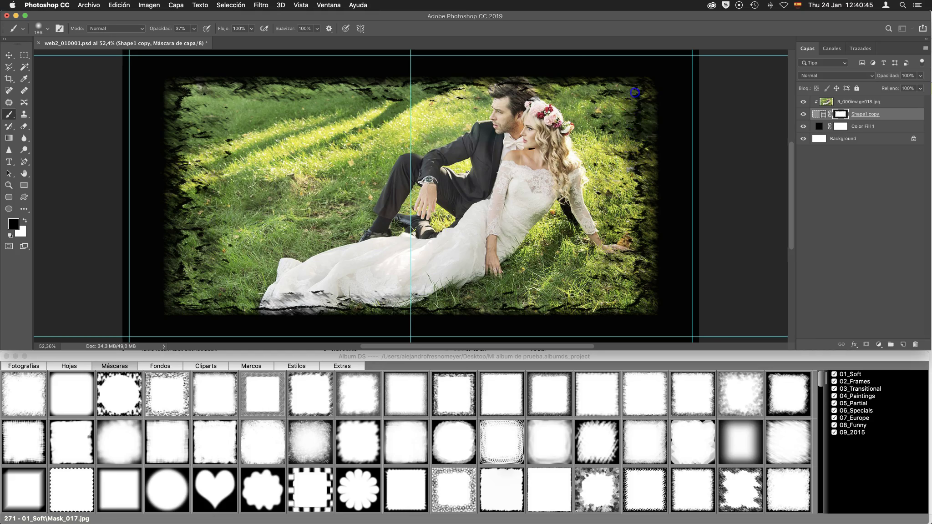
left_click_drag(637, 208, 640, 80)
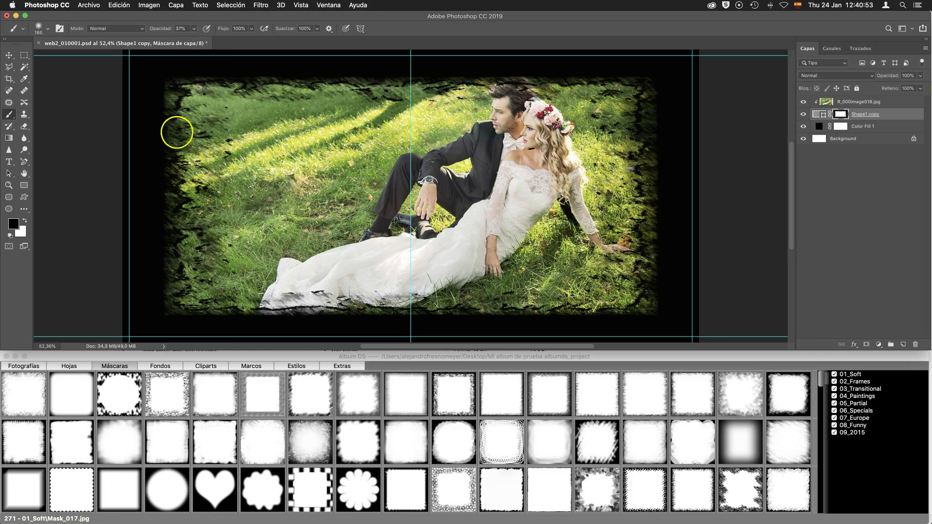
- Try a rightward gradient fade on the mask, then delete the Shape1 copy layer mask
left_click(9, 138)
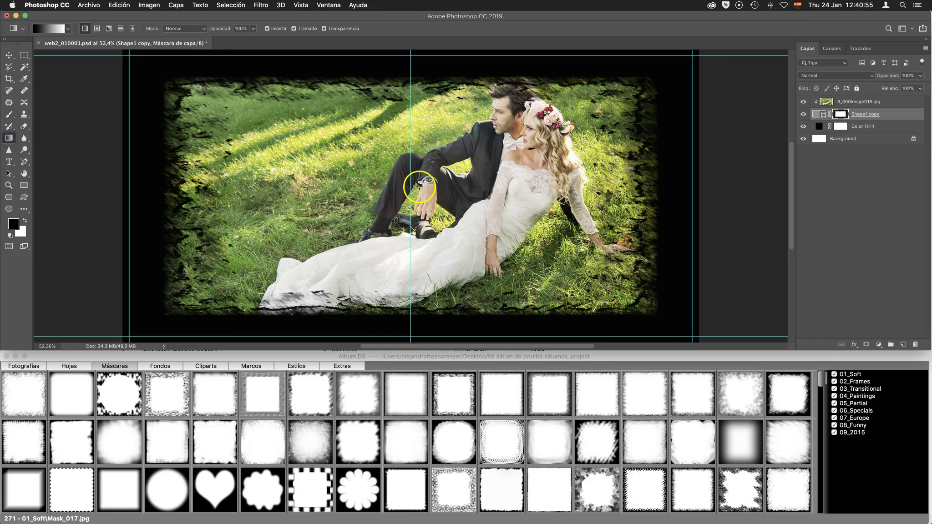
left_click_drag(419, 187, 595, 196)
left_click_drag(186, 207, 598, 207)
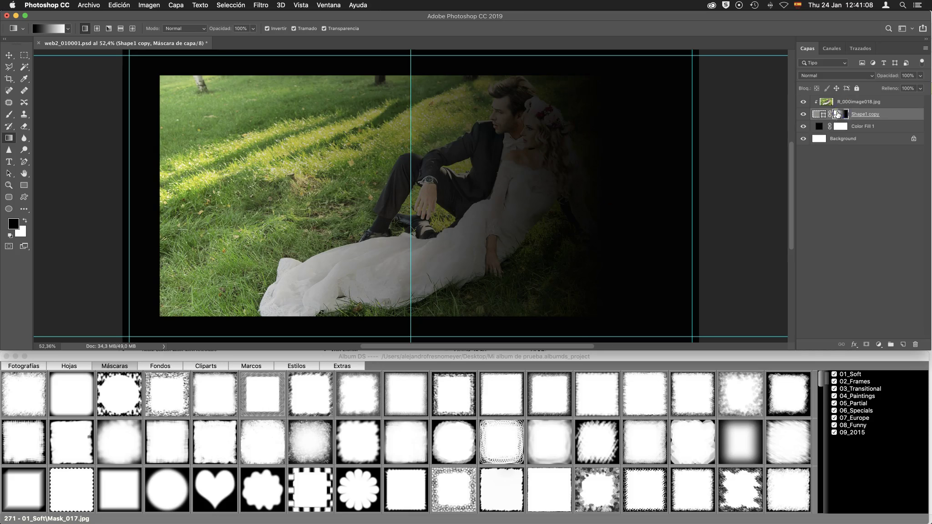
left_click_drag(837, 114, 916, 344)
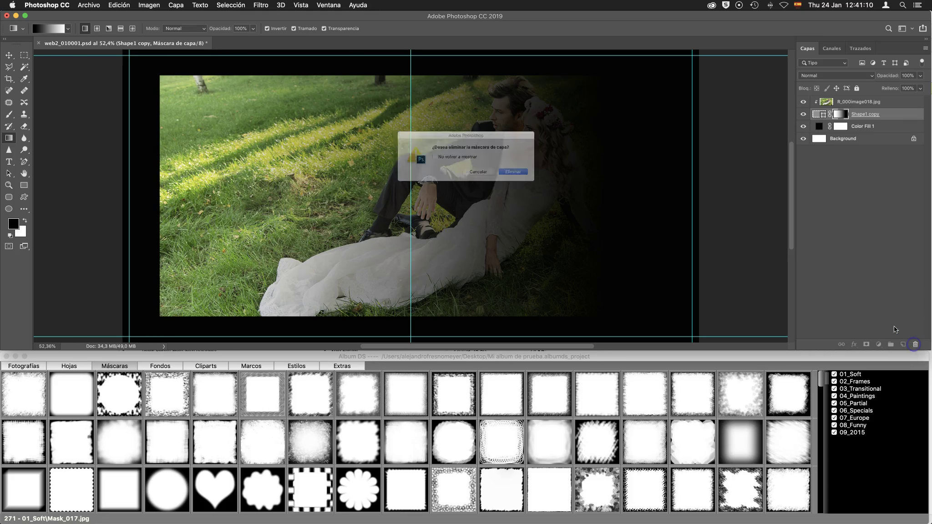
left_click(539, 177)
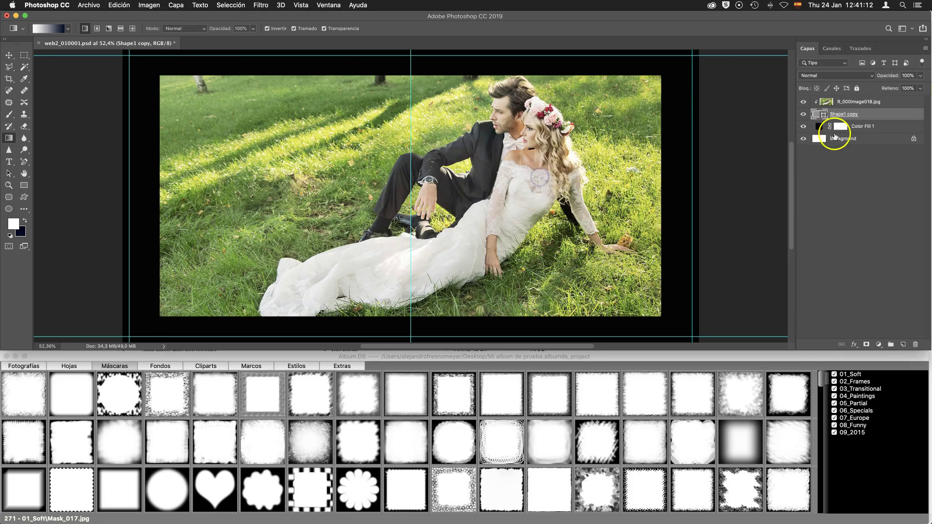
left_click(13, 58)
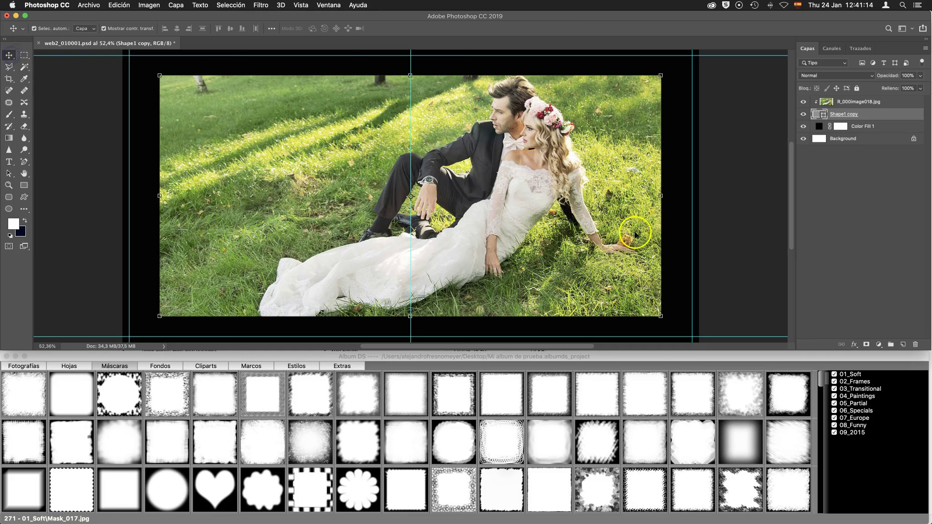
- Shrink the frame to the spread's left half and delete the couple's photo layer
key("super+t")
left_click_drag(621, 199, 458, 200)
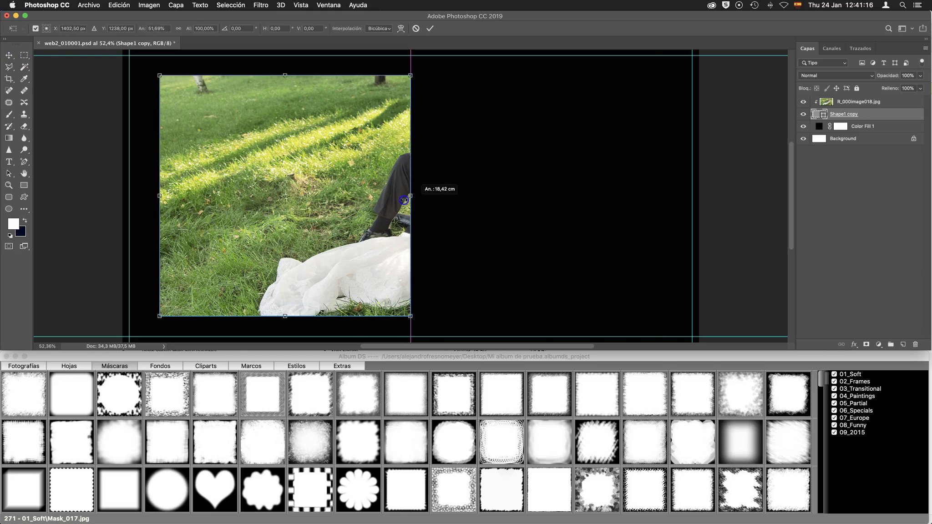
key("Return")
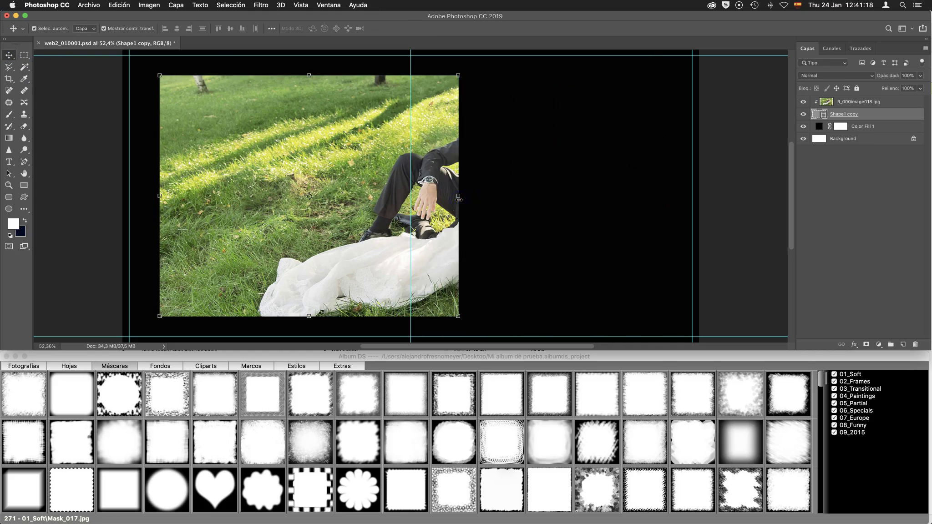
left_click(839, 102)
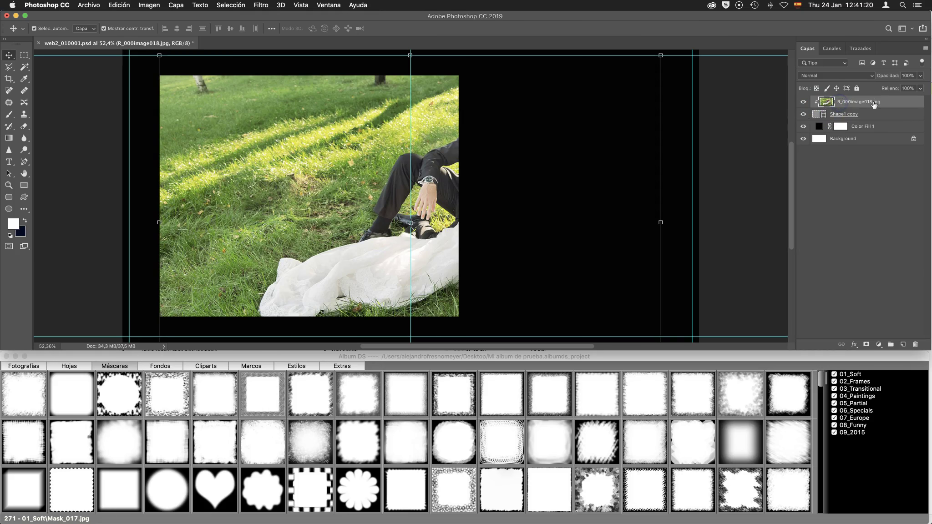
key("Delete")
- Duplicate the grey frame as Shape1 copy copia and move it into the right half
left_click(819, 103)
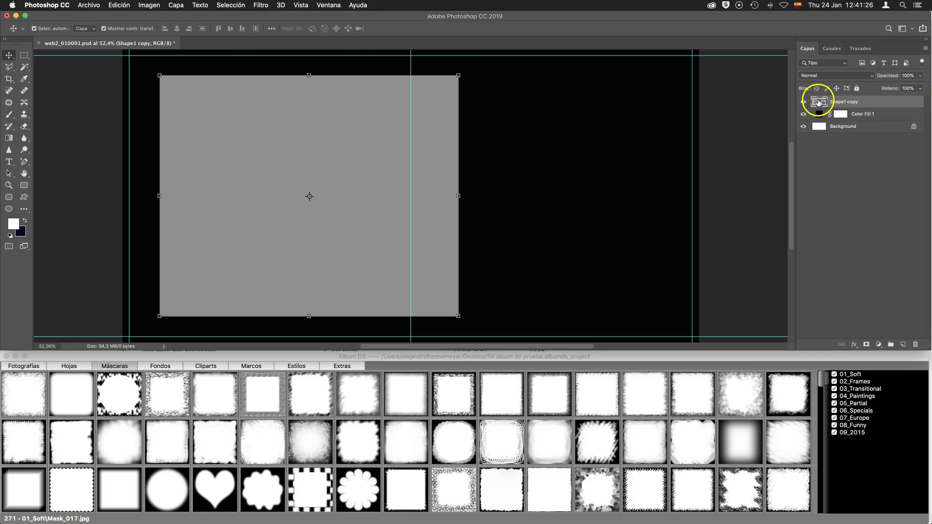
left_click_drag(819, 103, 818, 109)
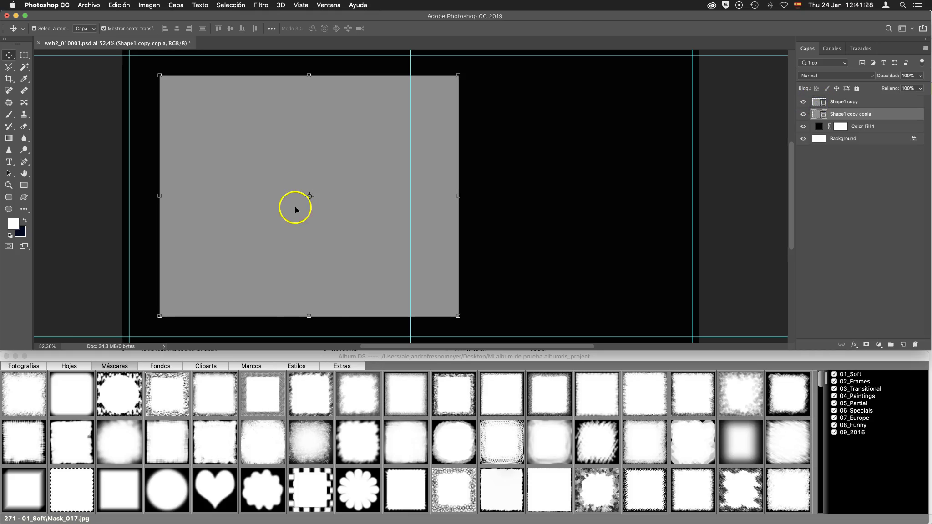
left_click_drag(229, 195, 454, 192)
left_click(820, 103)
left_click(820, 115)
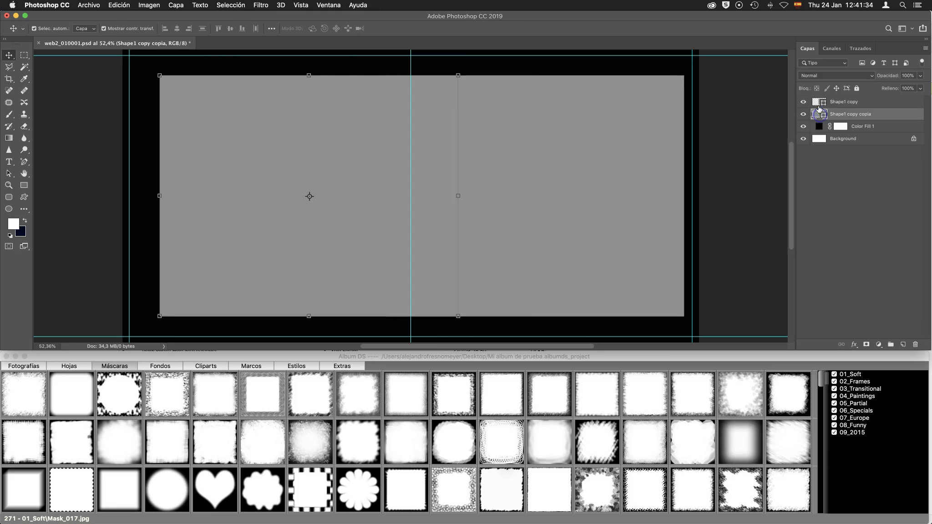
left_click(819, 104)
left_click(817, 115)
left_click(834, 381)
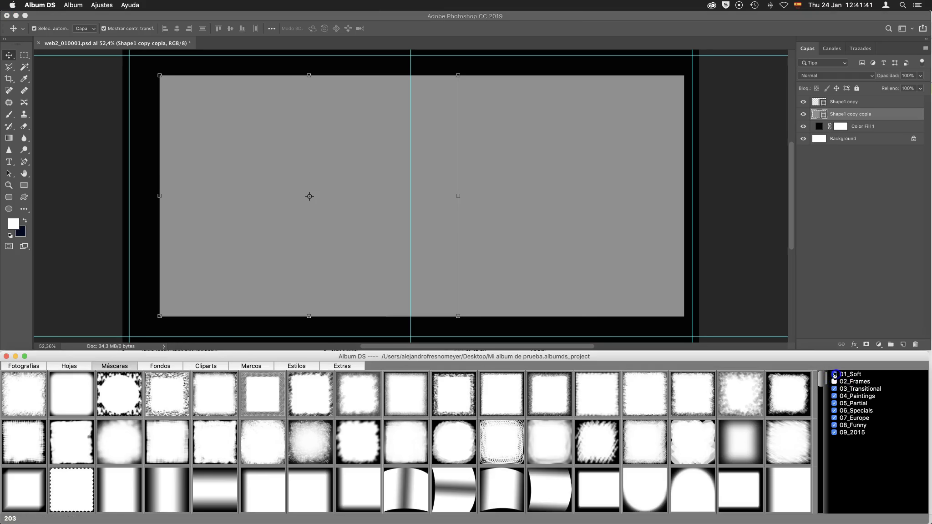
- Hide every mask category except 03_Transitional in the Máscaras tab
left_click(834, 374)
left_click(834, 396)
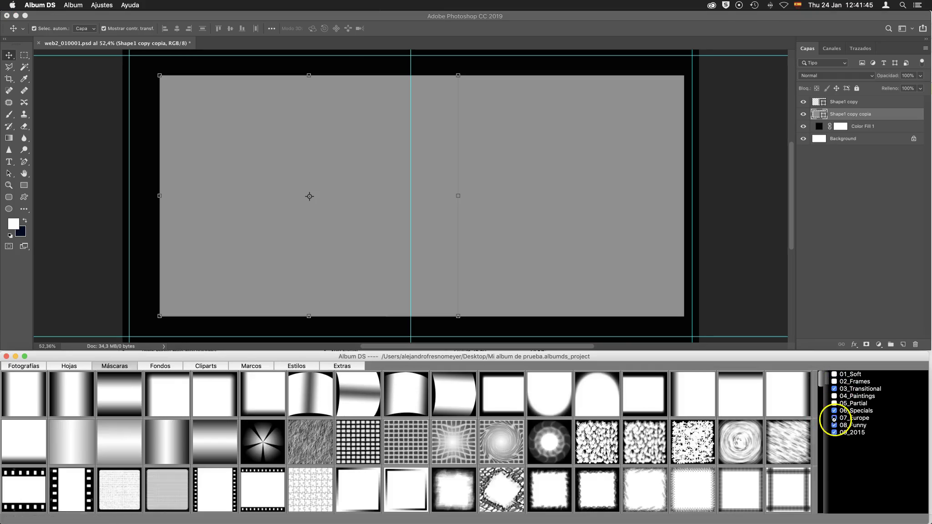
left_click(835, 411)
left_click(835, 418)
left_click(834, 425)
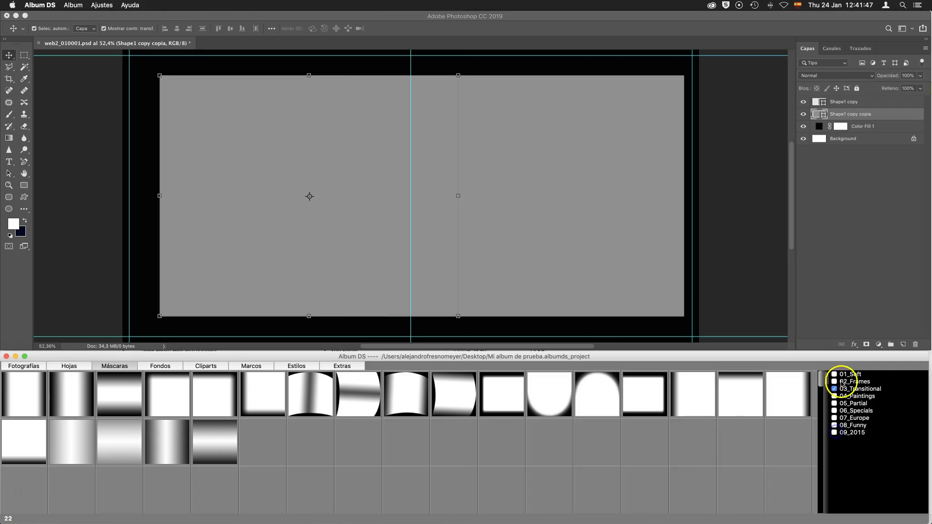
left_click(834, 388)
left_click(834, 389)
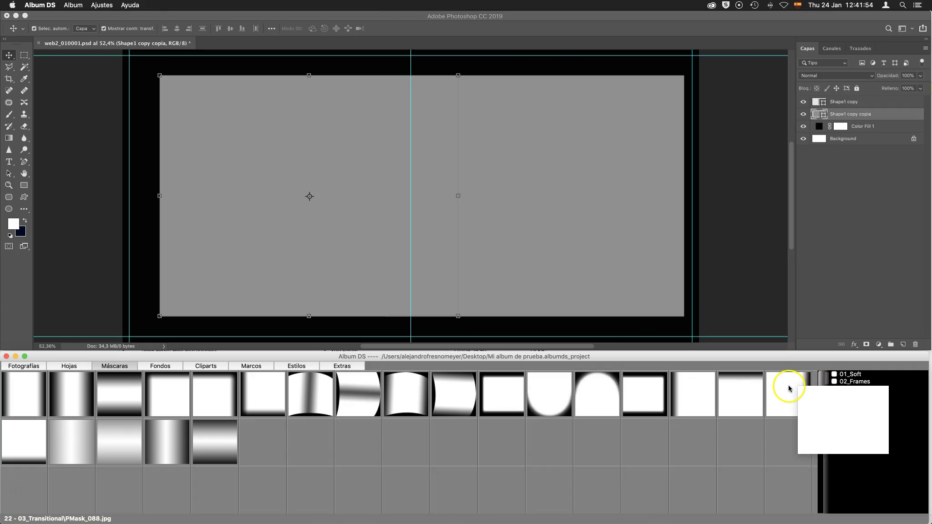
- Apply the transitional PMask_088 to the Shape1 copy copia frame
left_click(784, 300)
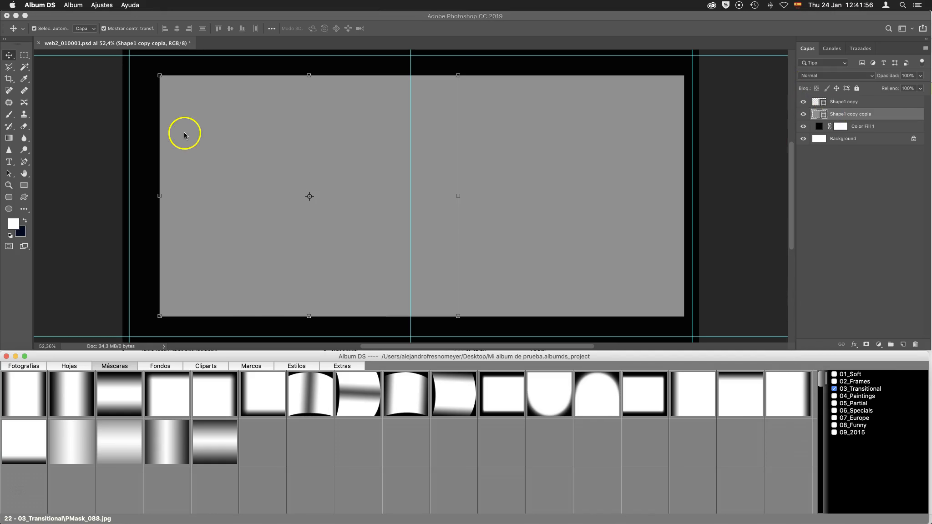
mouse_move(787, 394)
left_click(782, 393)
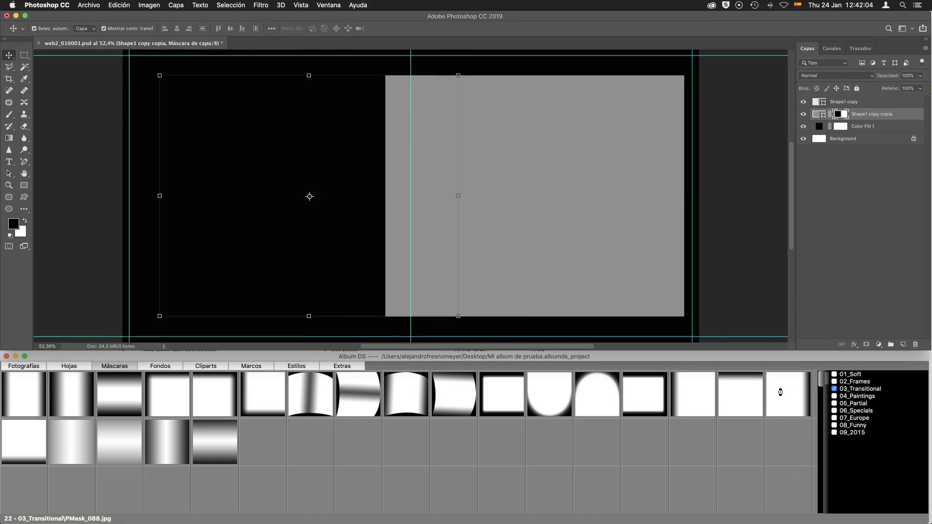
left_click(819, 102)
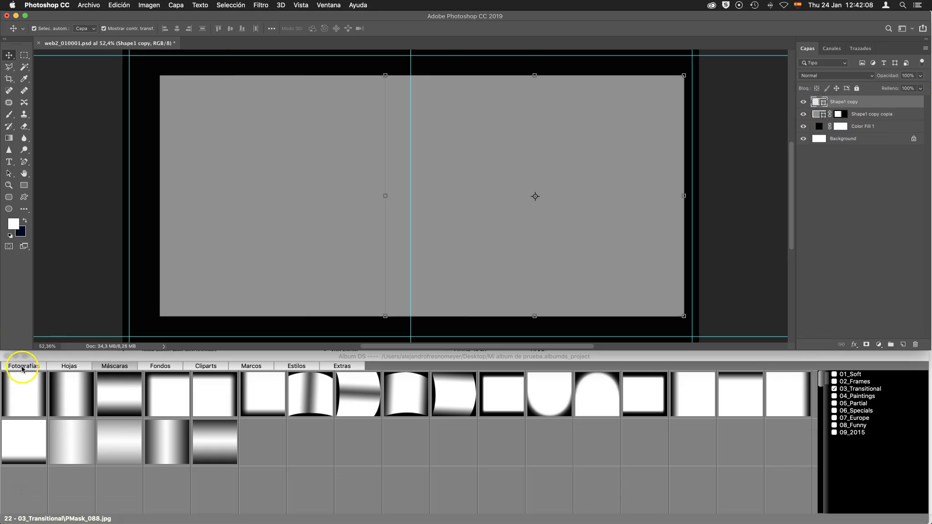
- Place photos image019 and image014 into the two frames, moving the right placeholder beneath
left_click(23, 366)
mouse_move(603, 405)
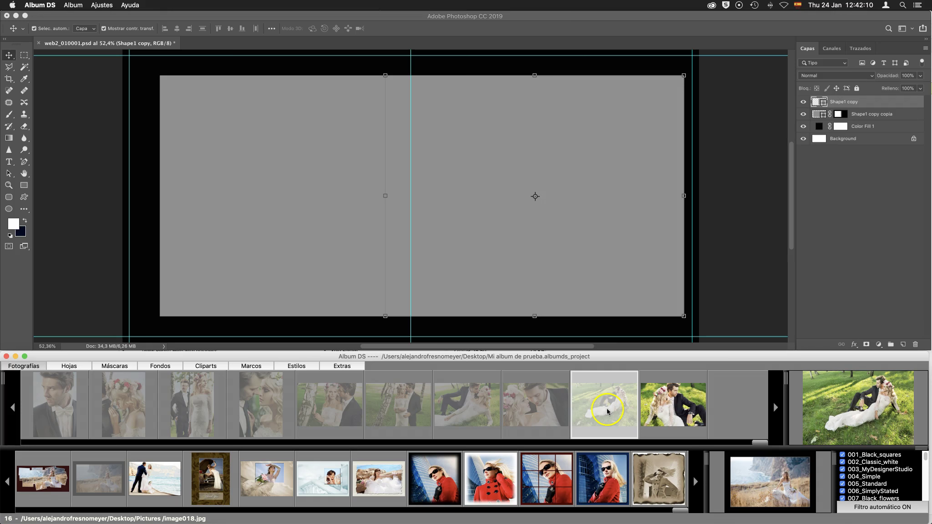
mouse_move(673, 406)
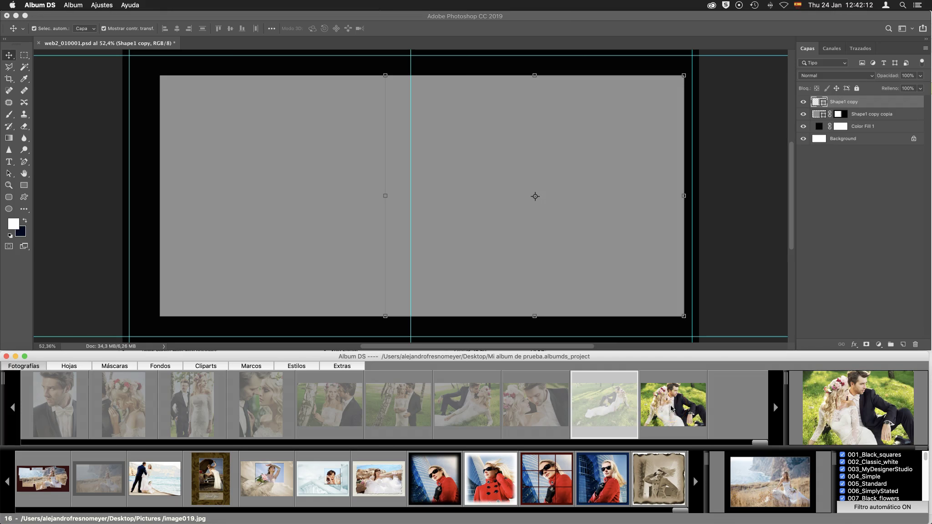
left_click(822, 114)
left_click(672, 402)
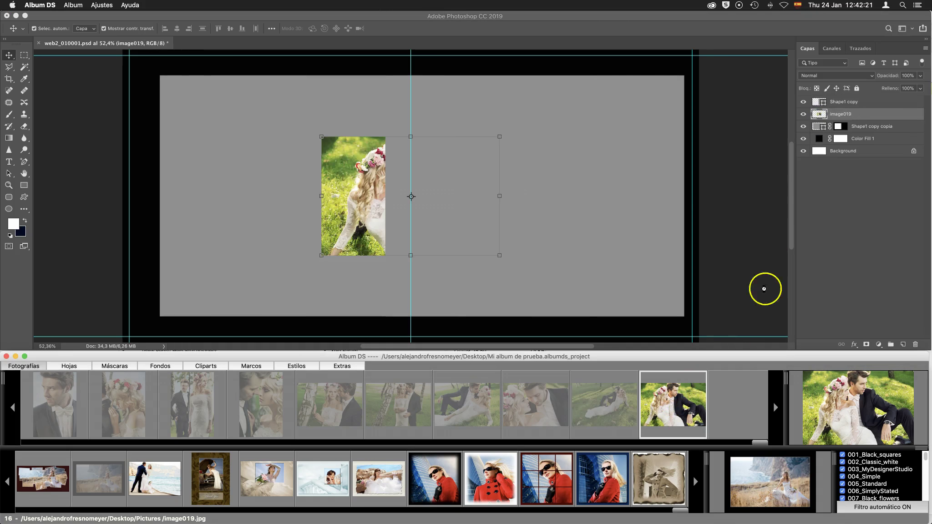
left_click(821, 101)
left_click_drag(838, 102, 848, 132)
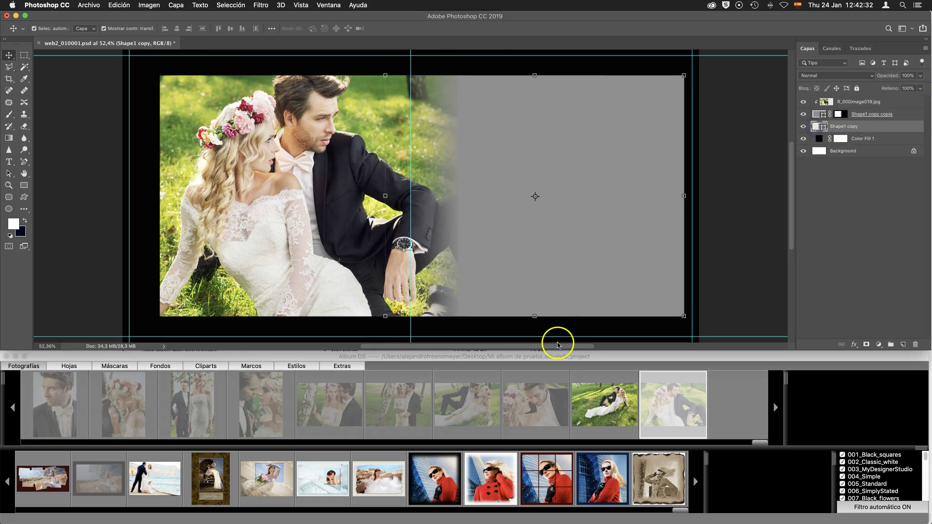
left_click(334, 408)
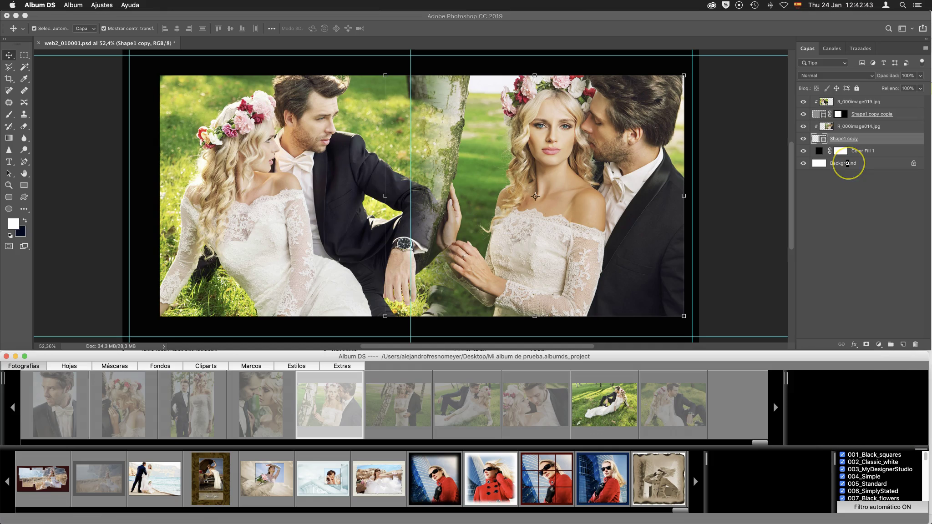
left_click(845, 163)
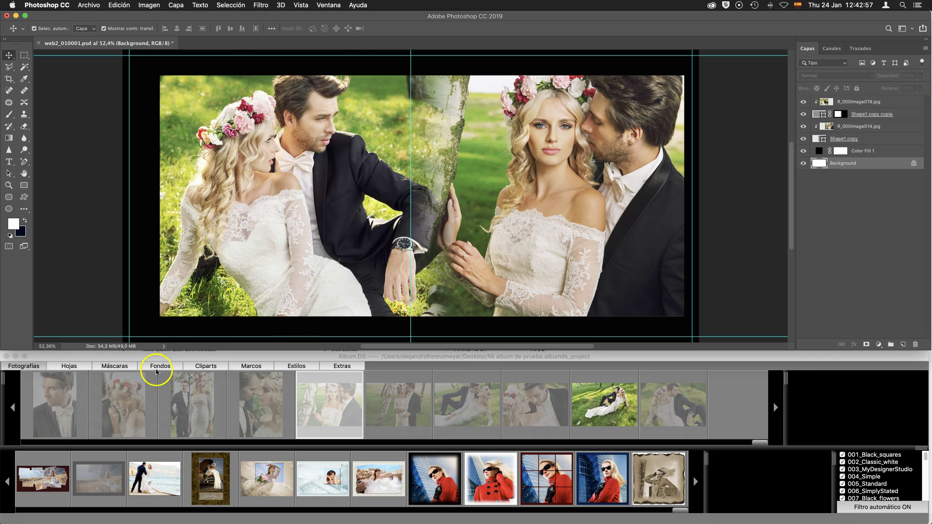
left_click(114, 366)
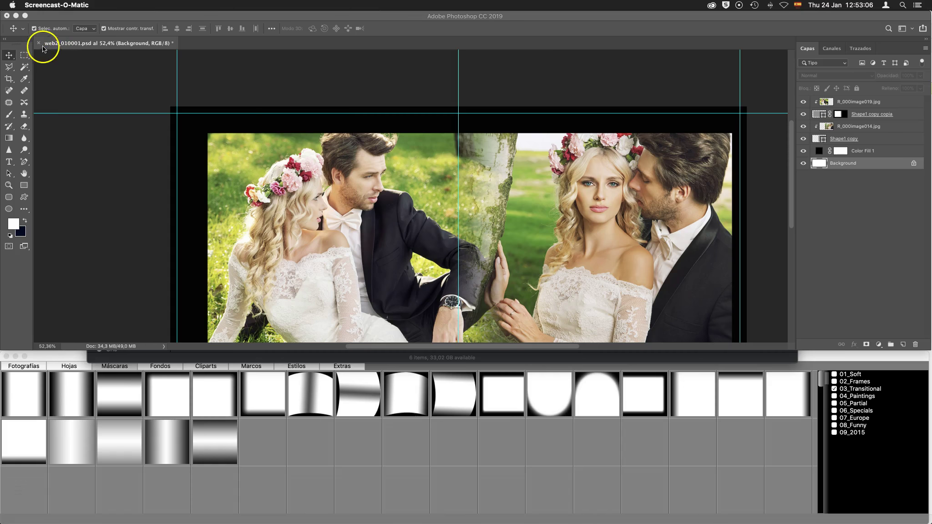
- Discard the spread with No guardar and open sheet 0003.psd from the Hojas list
left_click(39, 45)
left_click(39, 44)
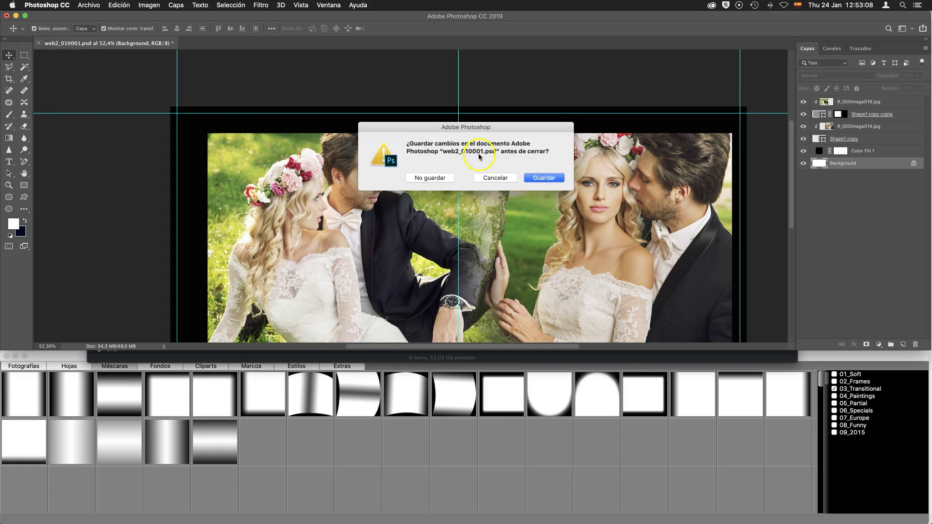
left_click(433, 177)
left_click(65, 367)
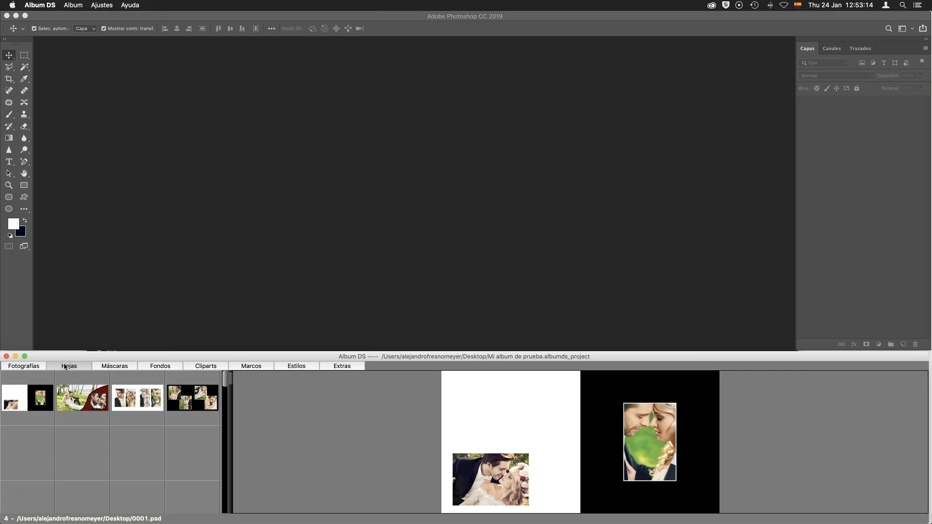
left_click(133, 399)
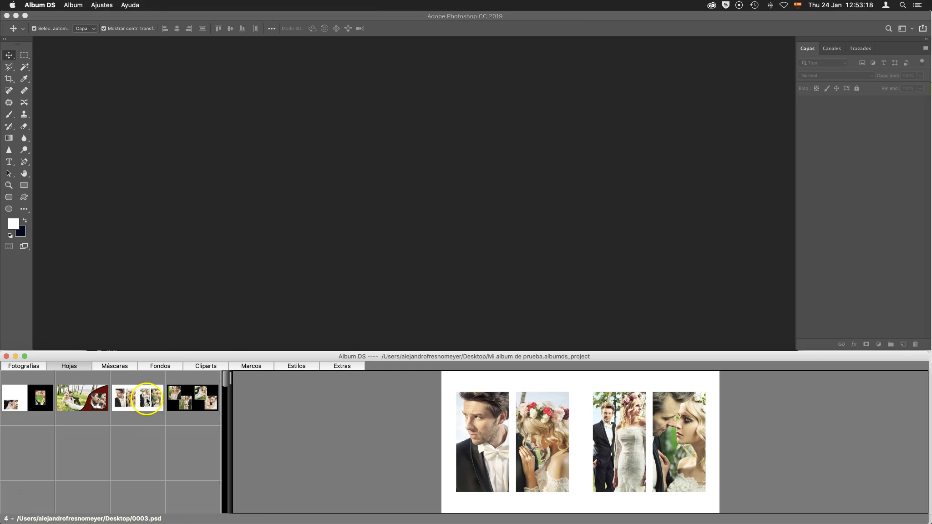
left_click(136, 406)
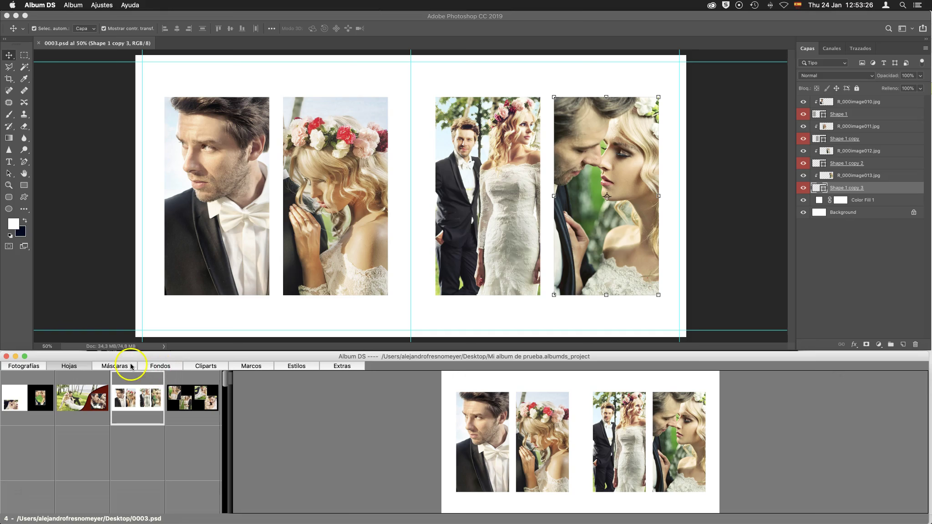
- Add the grey bp_bg_025 texture from the Fondos library to the sheet
left_click(164, 367)
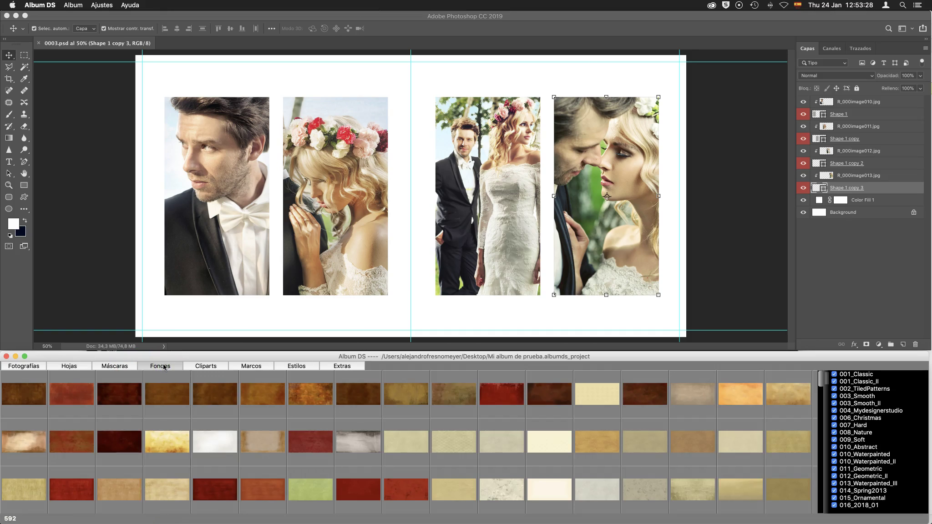
left_click(362, 441)
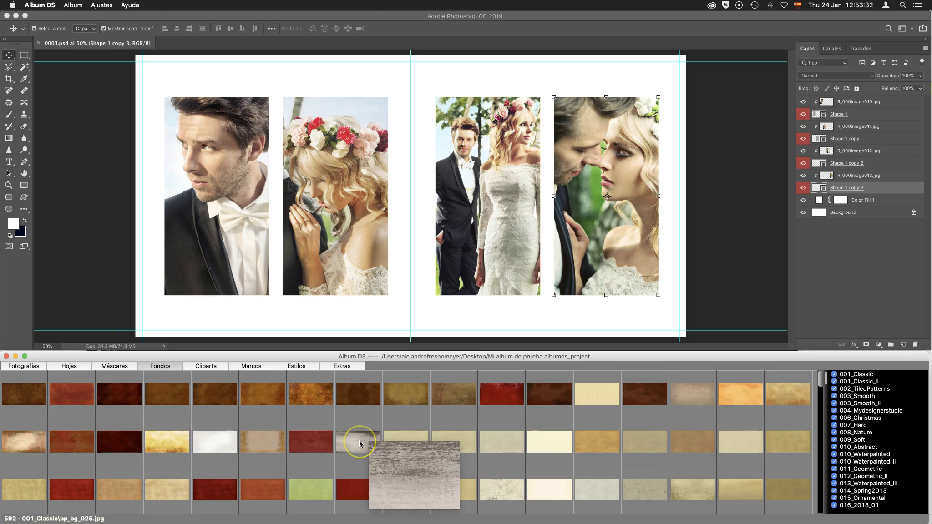
left_click(359, 441)
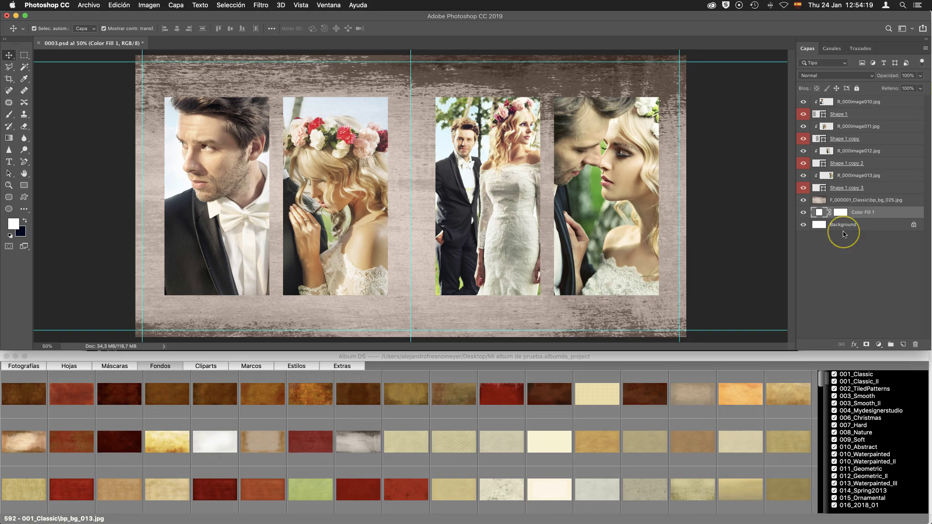
- Move Color Fill 1 above the textured background layer
left_click(863, 213)
left_click_drag(819, 212, 861, 213)
left_click_drag(859, 212, 857, 200)
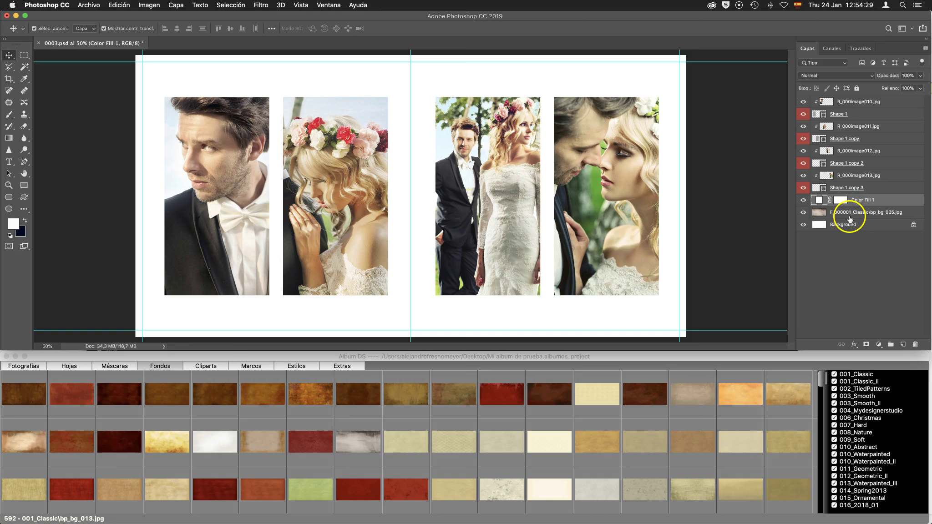
left_click(873, 76)
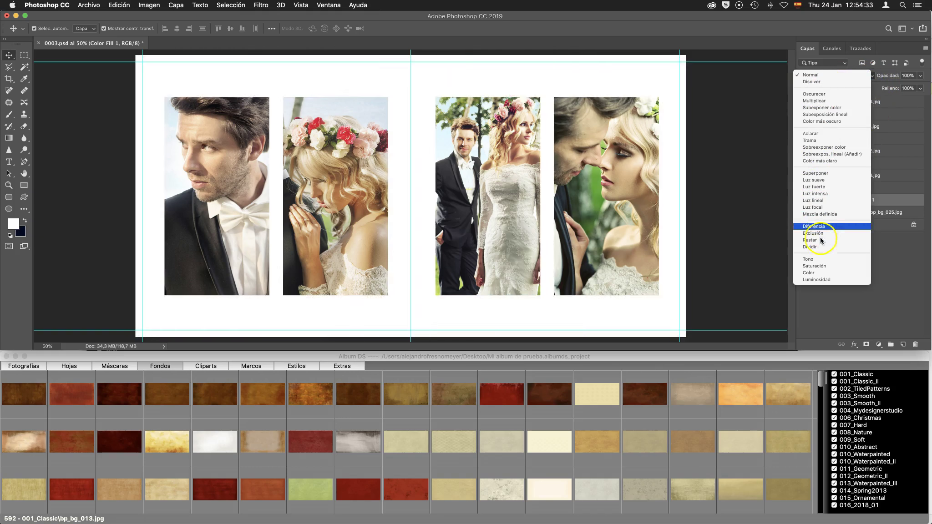
- Set Color Fill 1 to Color blend mode and try red and green tints
left_click(815, 273)
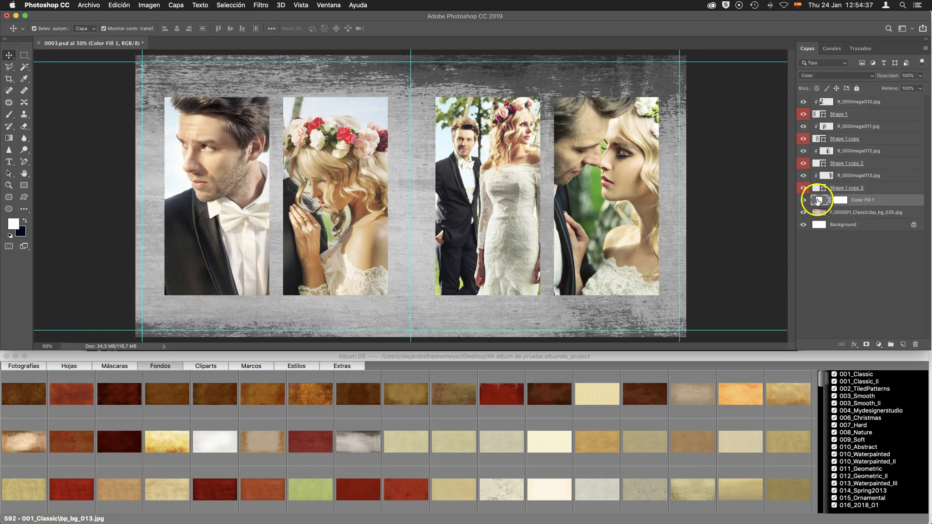
double_click(818, 200)
left_click_drag(605, 250, 614, 243)
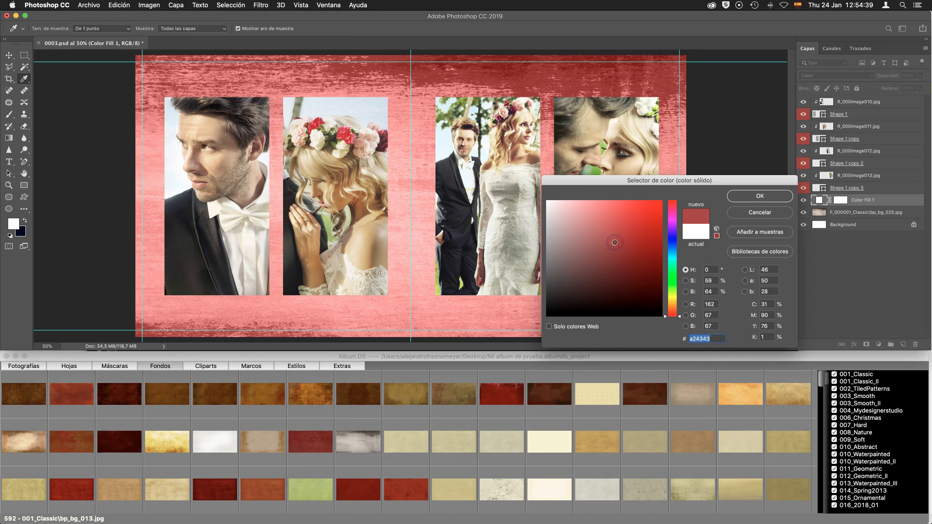
left_click(597, 274)
left_click_drag(670, 291, 671, 252)
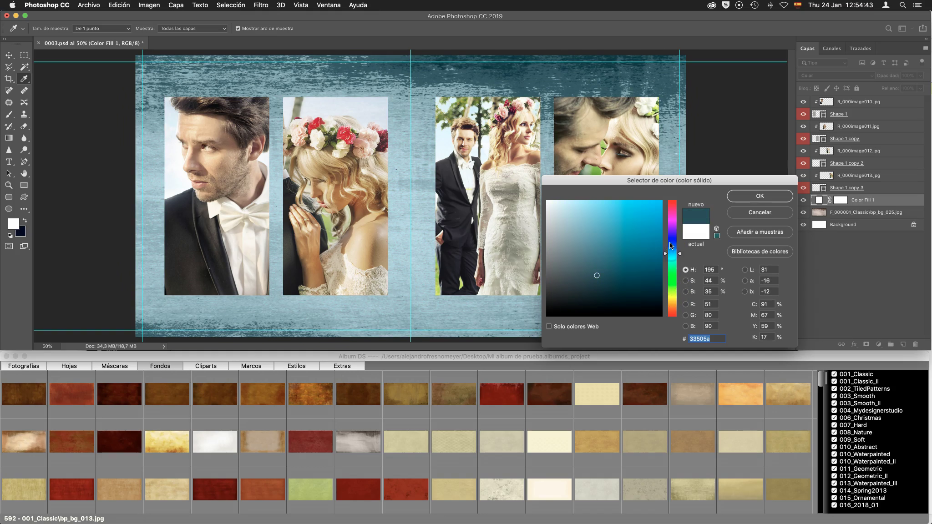
left_click(670, 244)
- Try blue-grey and photo-sampled tints, settling on dark grey 26262a
left_click(558, 229)
left_click_drag(572, 257, 568, 288)
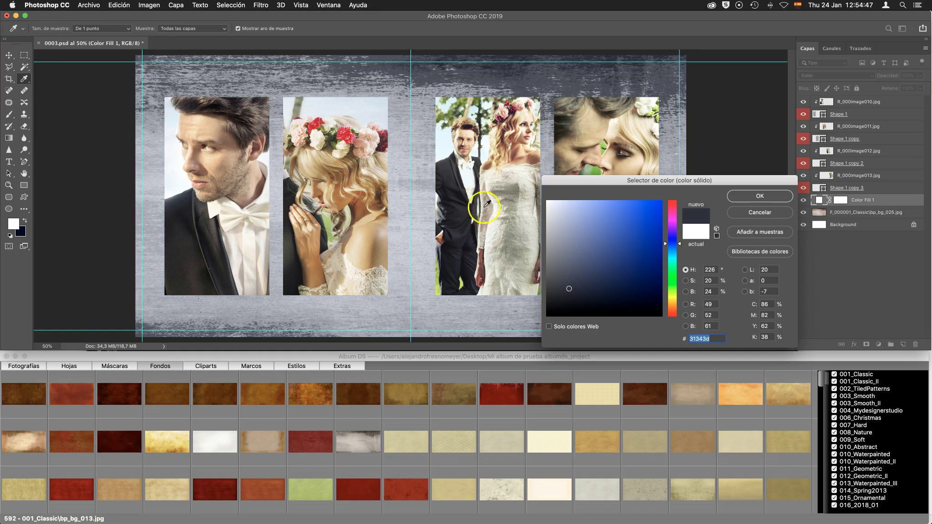
left_click(450, 181)
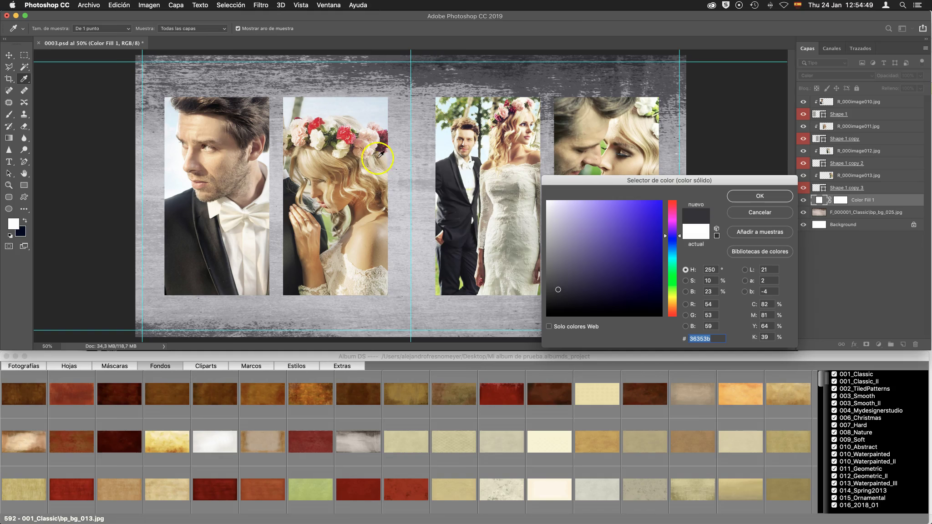
left_click(347, 135)
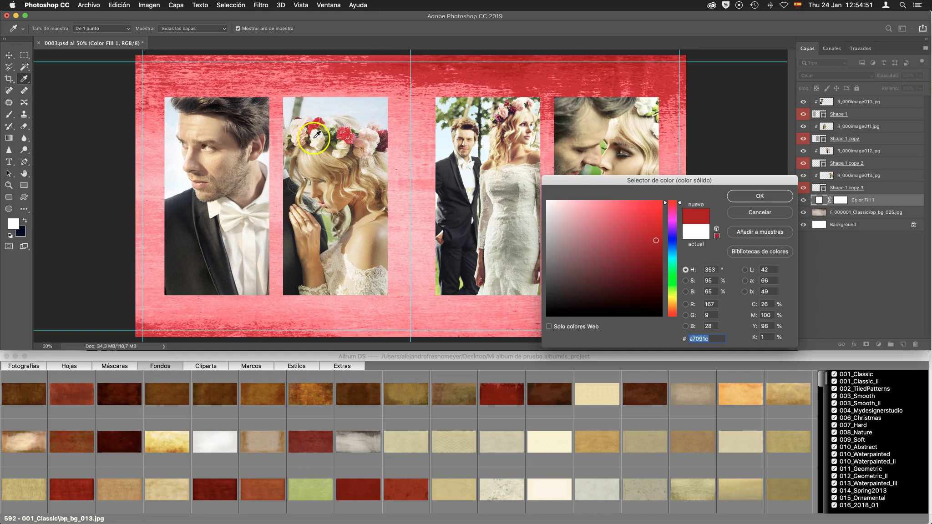
left_click_drag(317, 135, 301, 138)
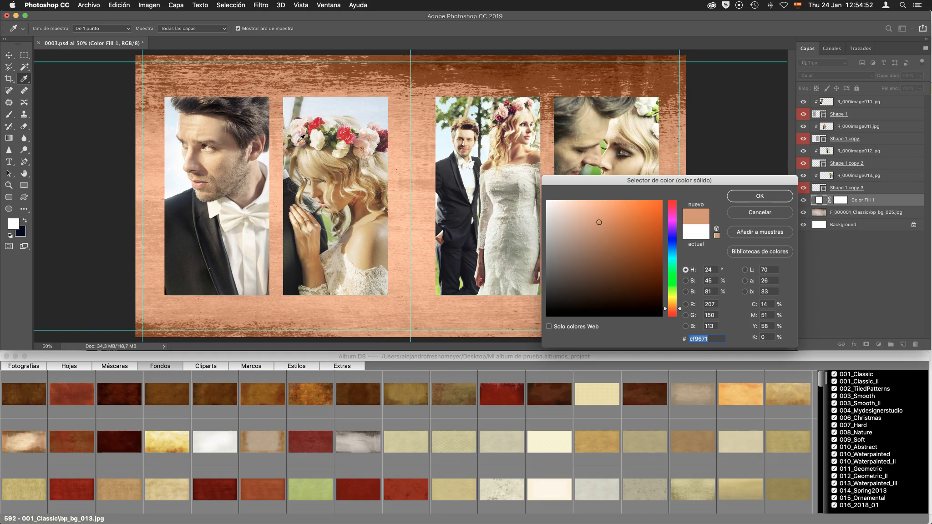
left_click(453, 286)
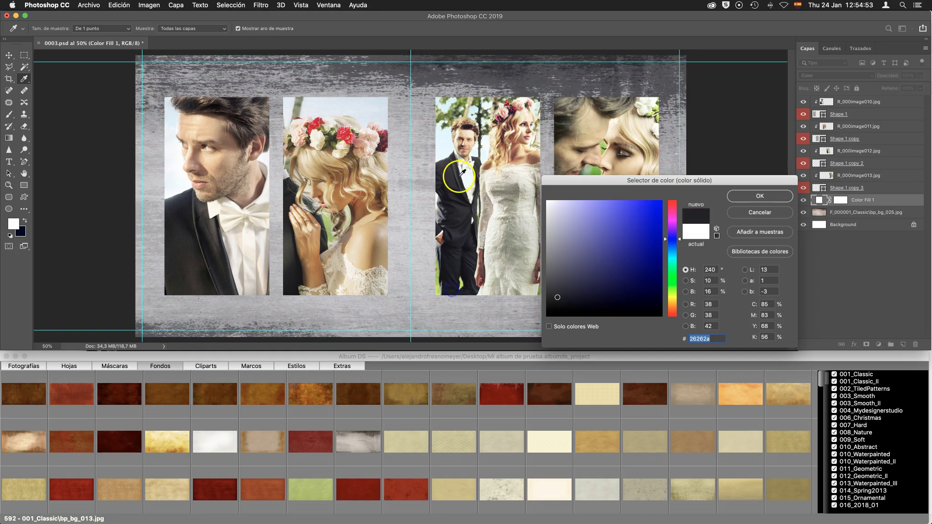
left_click(758, 198)
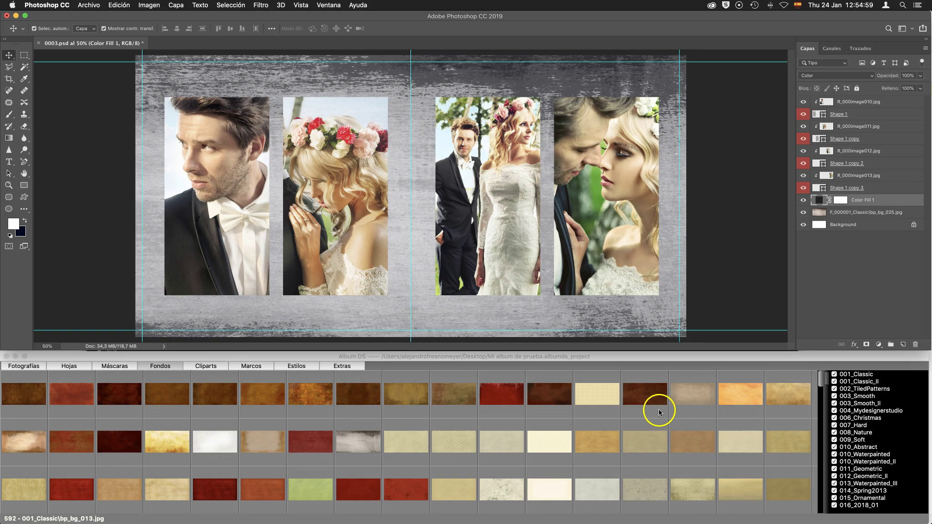
- Add the yellow cloudy bp_bg_021 background and move it below Color Fill 1
left_click(836, 213)
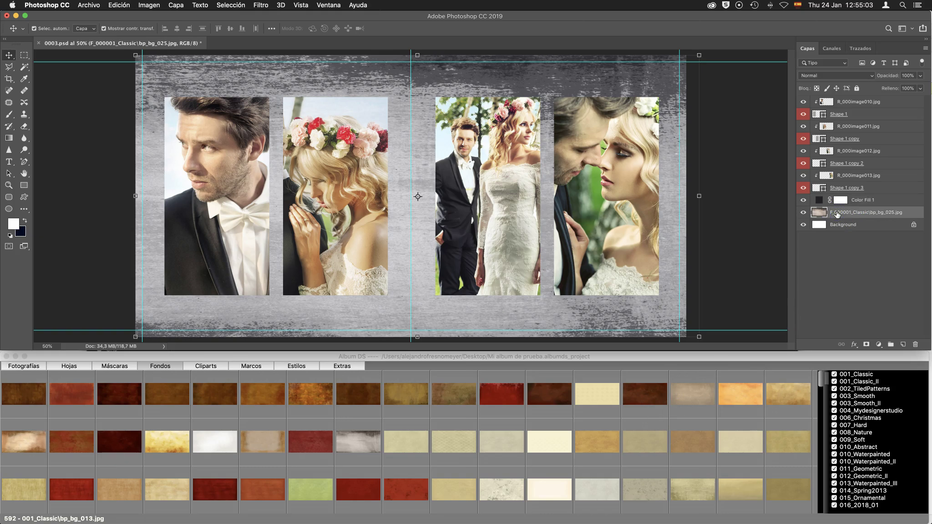
double_click(169, 445)
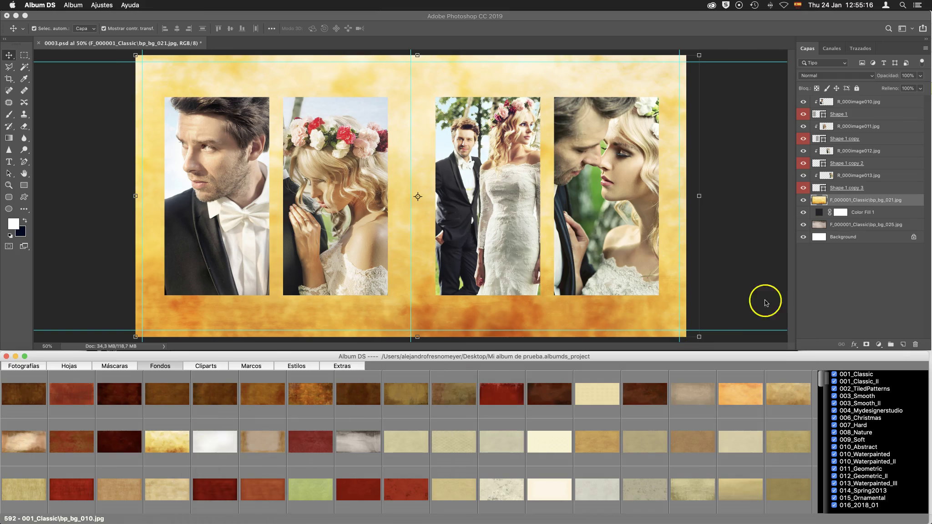
left_click(838, 201)
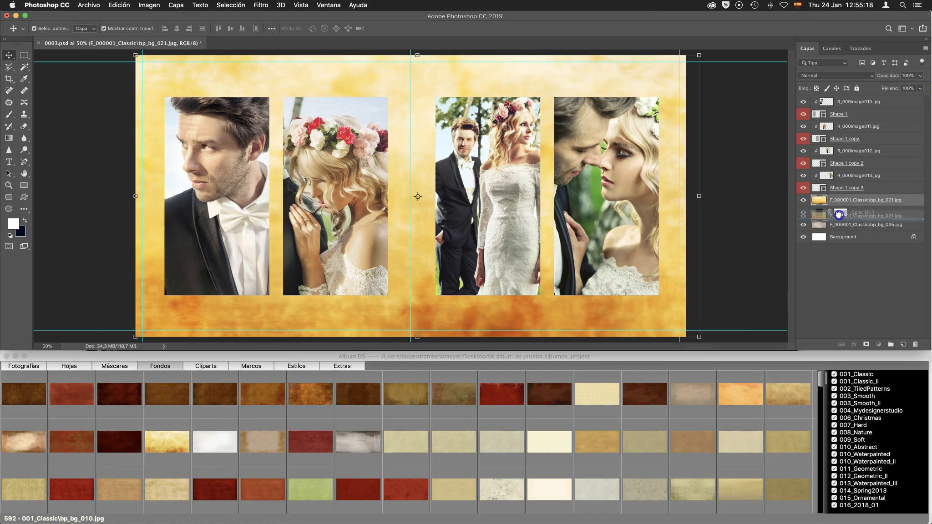
left_click_drag(839, 200, 839, 216)
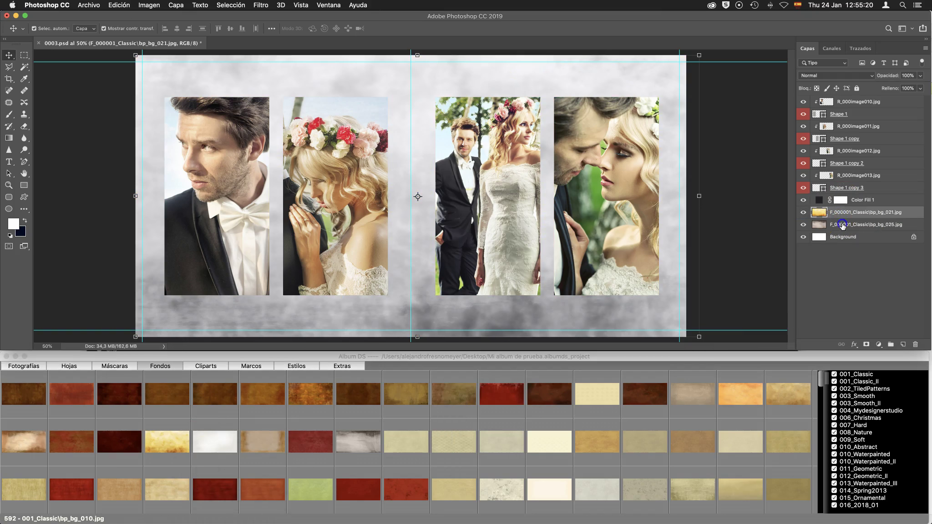
- Delete the old bp_bg_025 background layer
left_click(842, 225)
key("BackSpace")
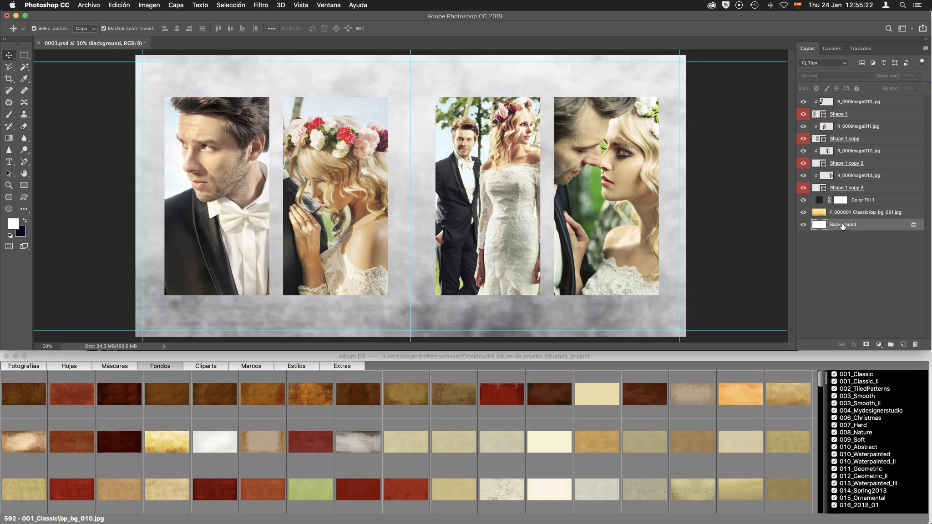
left_click(836, 212)
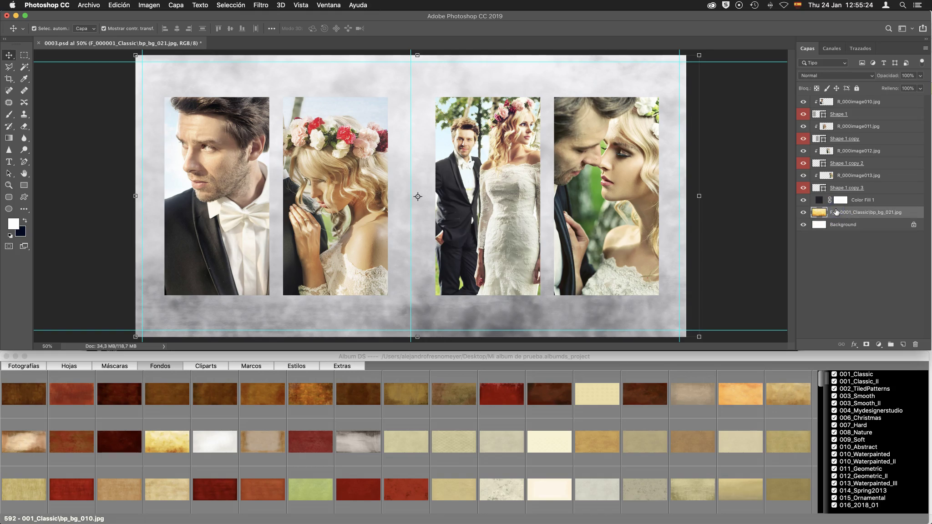
left_click(803, 200)
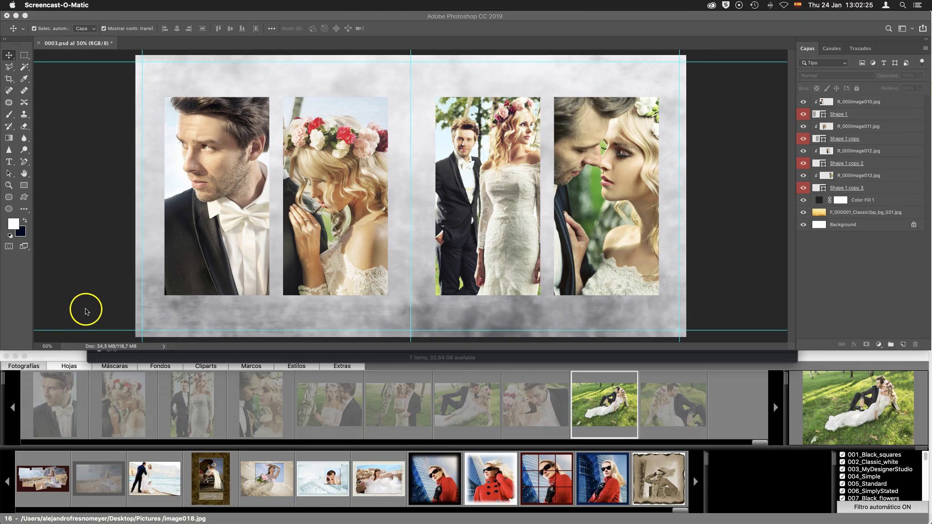
- Insert the black swirl clipart O_swirls_002.eps, shrink it, and place it lower left over the groom photo
left_click(211, 367)
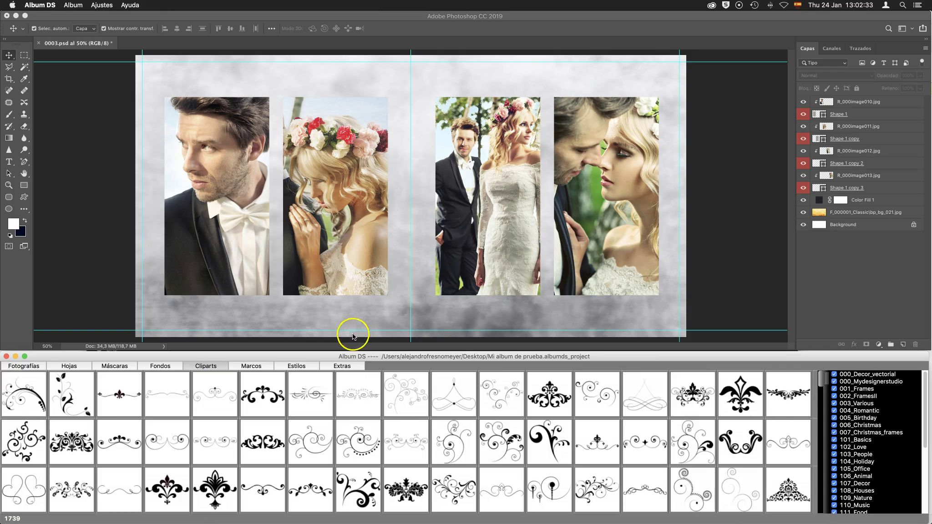
left_click(66, 405)
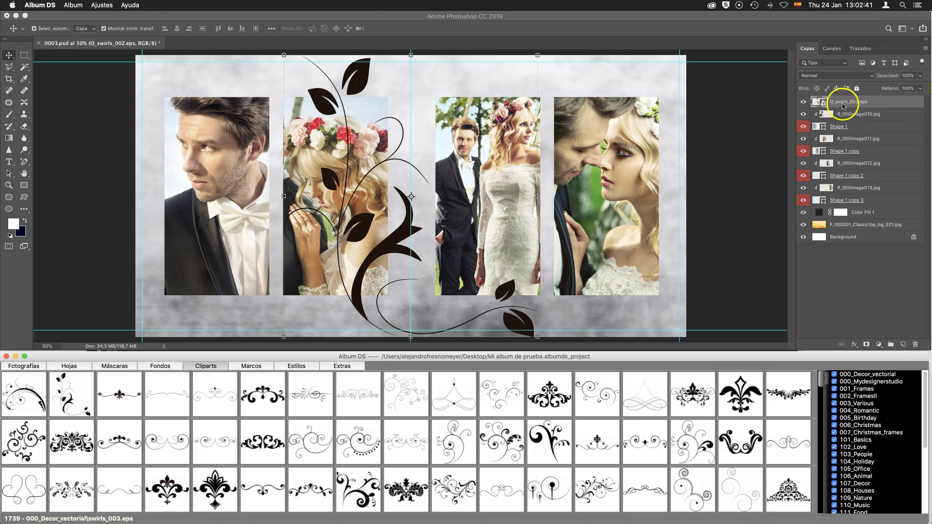
left_click(284, 56)
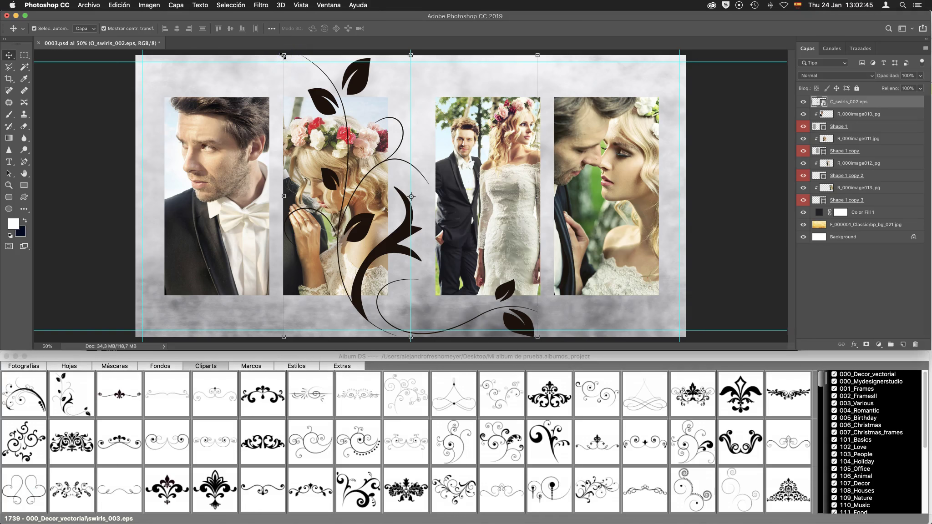
left_click_drag(283, 56, 335, 119)
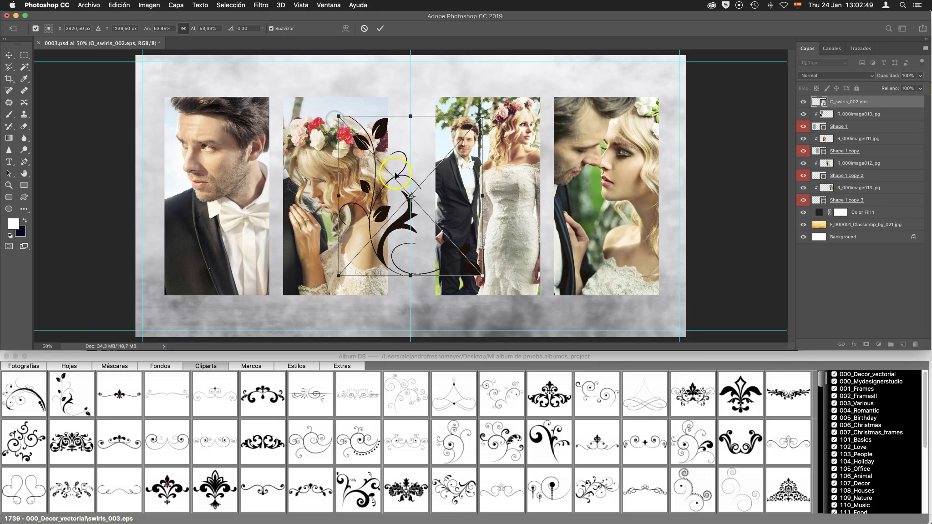
left_click_drag(384, 133, 187, 188)
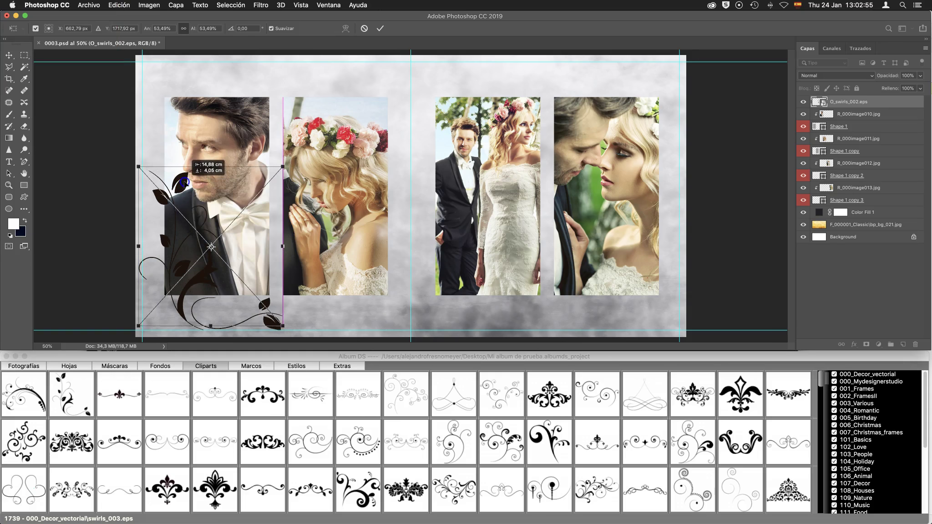
left_click_drag(186, 188, 184, 183)
key("Return")
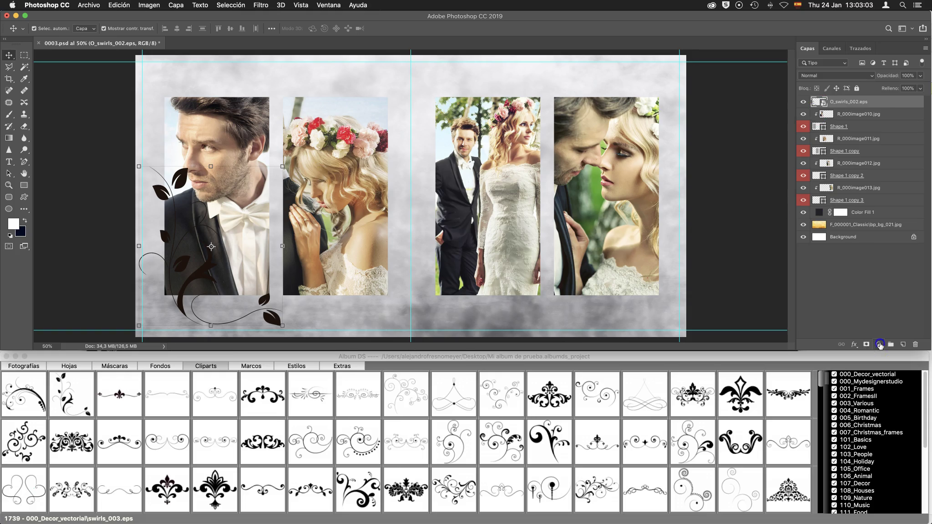
- Add a red Solid Color fill layer clipped to the swirl clipart
left_click(878, 345)
left_click(881, 354)
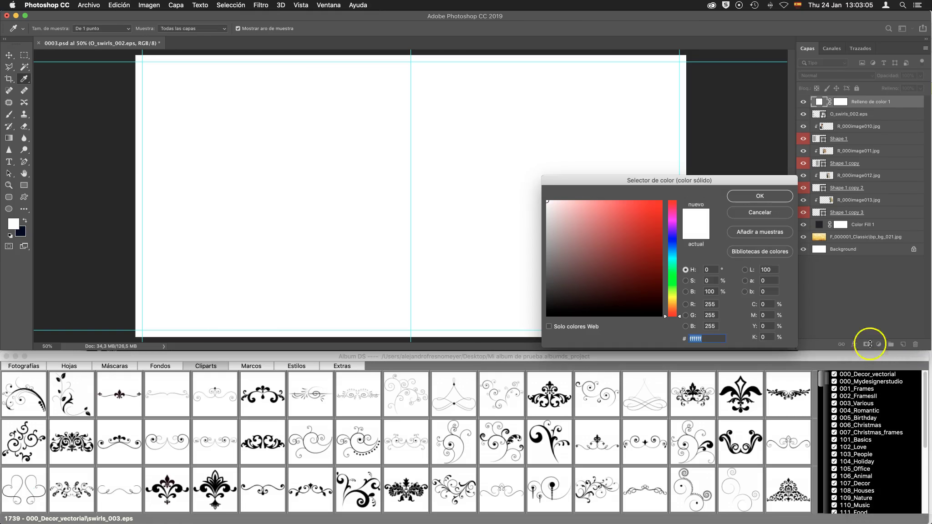
left_click(640, 218)
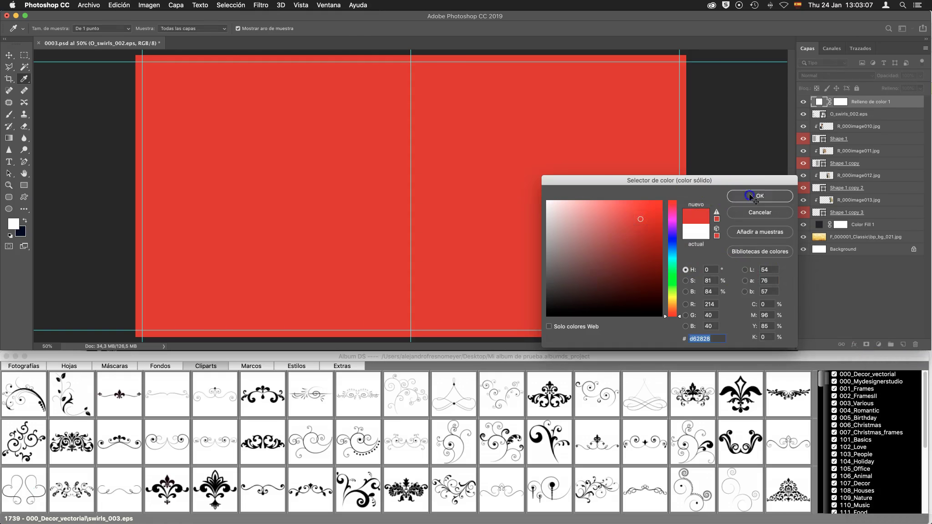
left_click(758, 195)
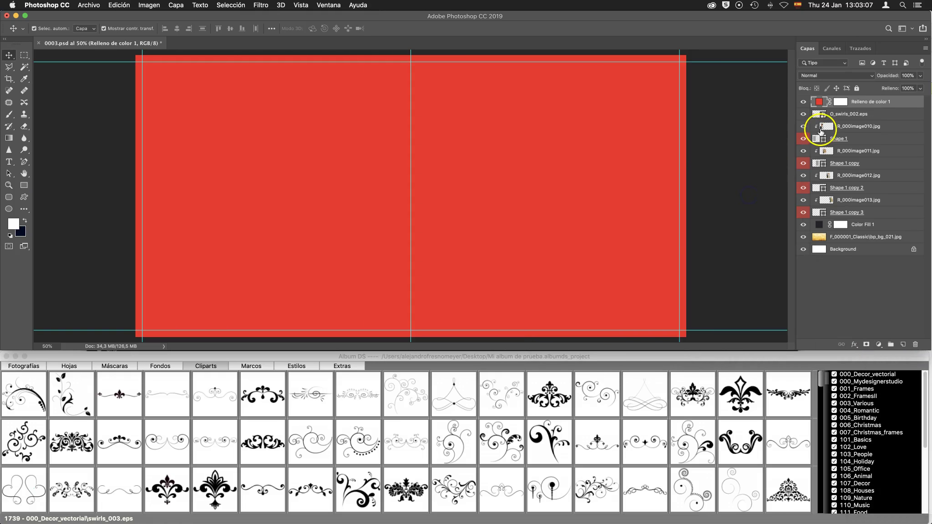
left_click(855, 104)
key("ctrl+alt+g")
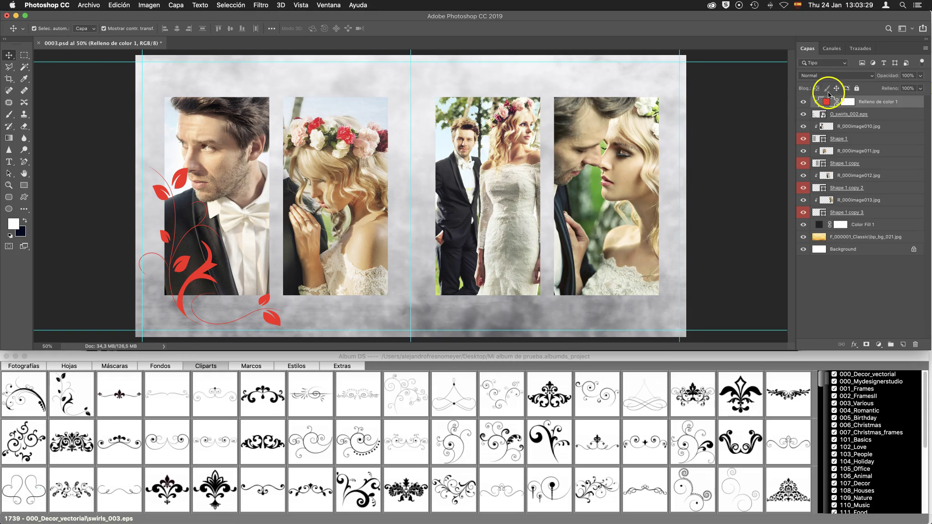
- Keep the red fill on Normal blending and lower the swirl layer's Fill to 48%
left_click(833, 75)
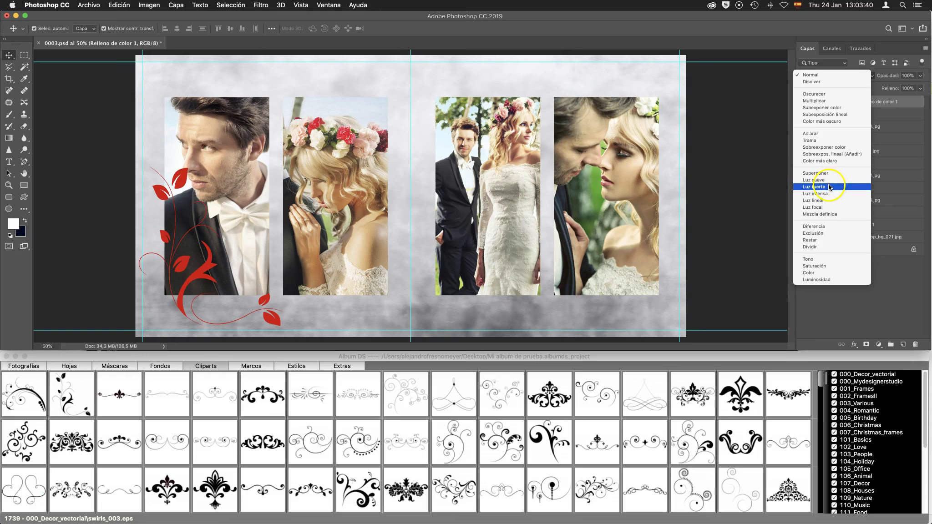
left_click(828, 217)
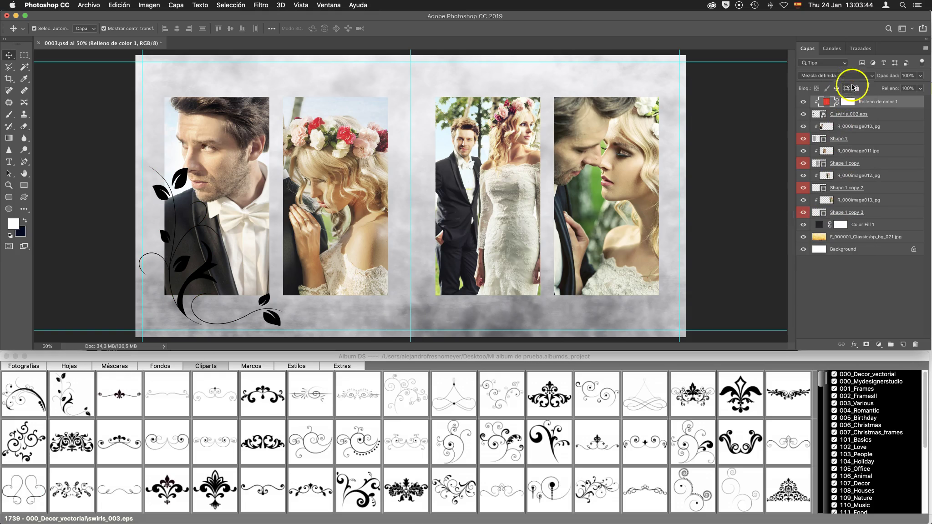
left_click(824, 76)
left_click(810, 56)
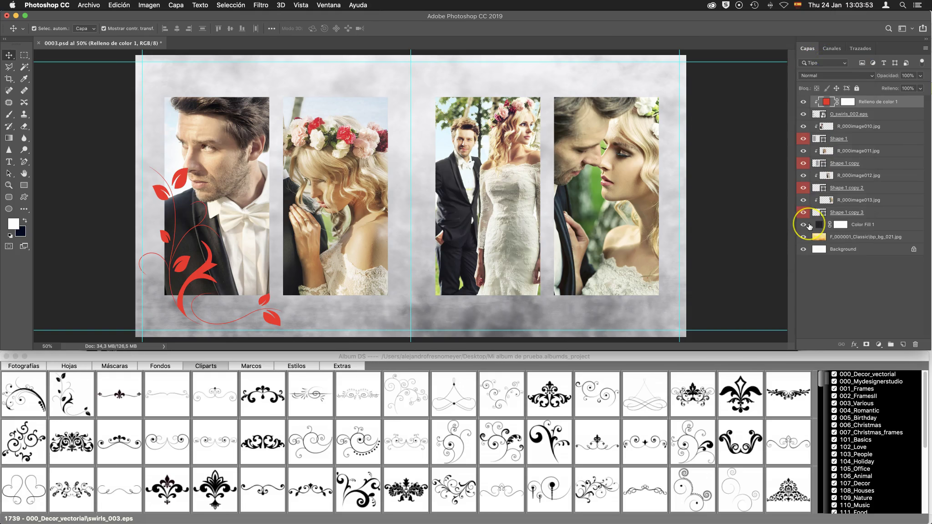
left_click(888, 114)
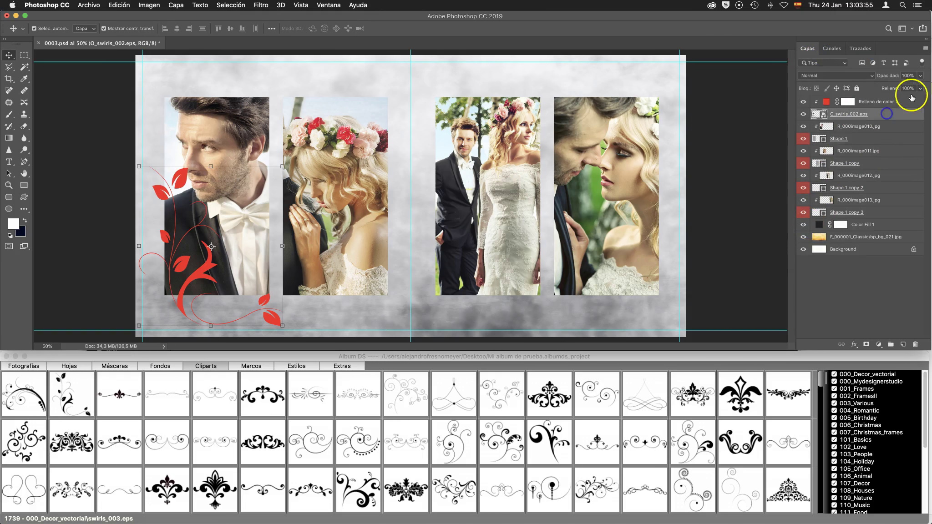
left_click(921, 89)
left_click_drag(899, 100, 902, 101)
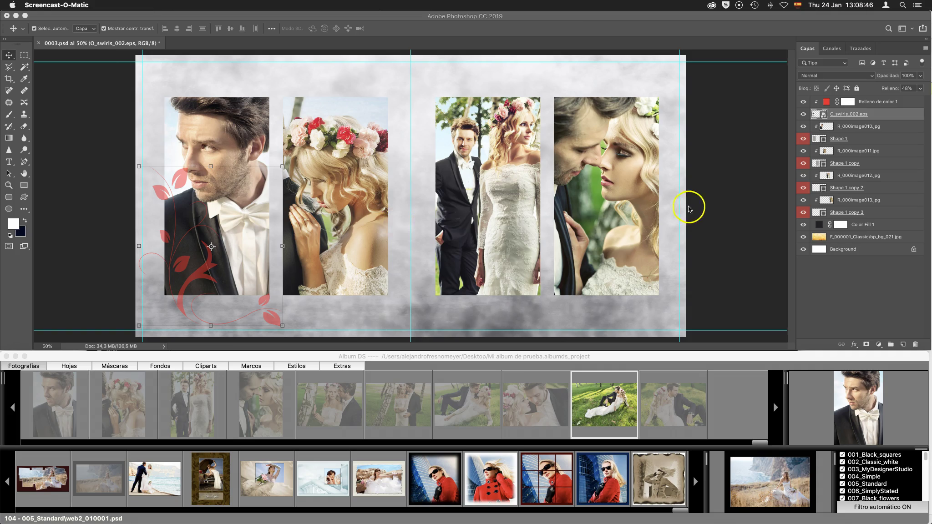
- Delete the red fill, swirl and three photo layers, keeping only the couple photo
left_click(903, 105)
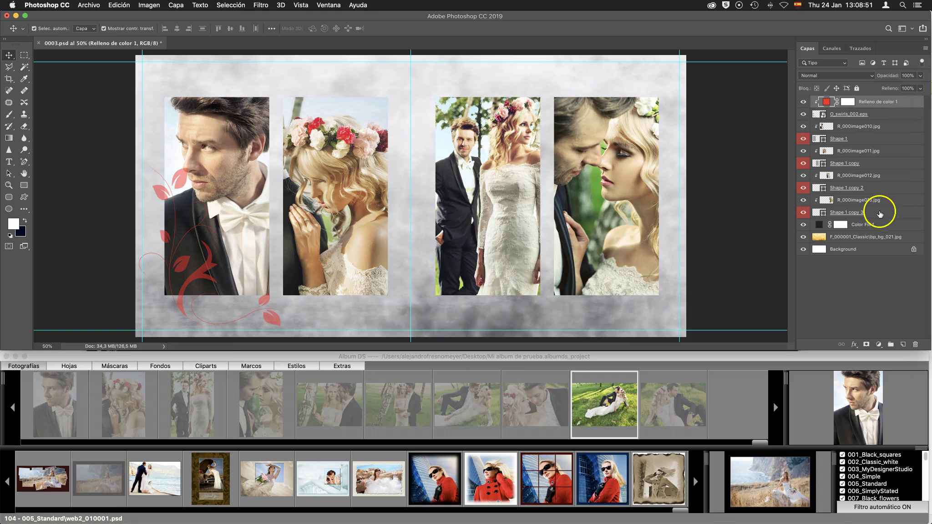
left_click(881, 213, "shift")
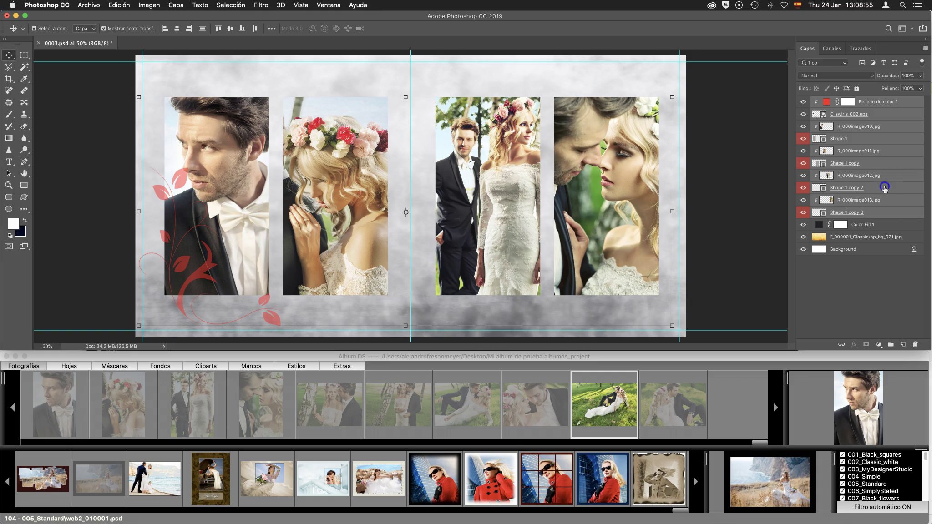
left_click(884, 188, "shift")
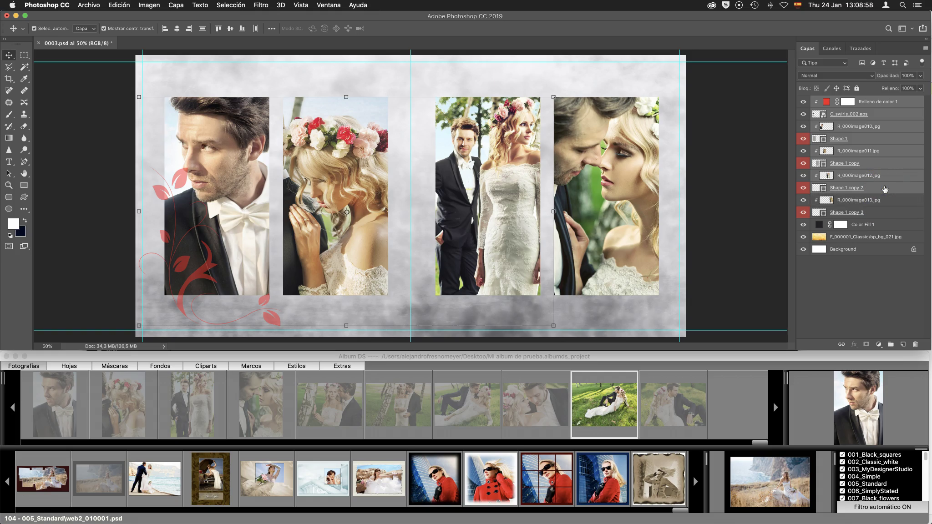
key("Delete")
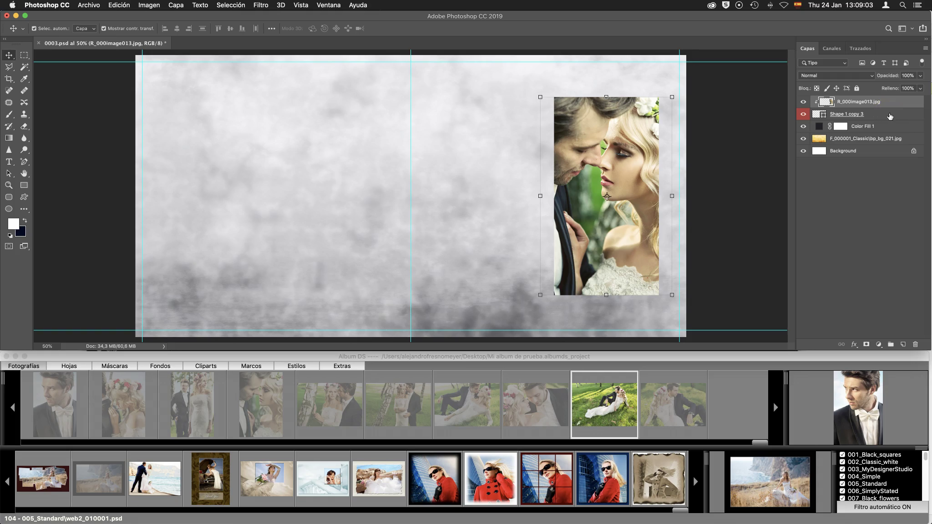
- Move the couple photo image013.jpg with its frame onto the left page
left_click(890, 114, "shift")
mouse_move(676, 145)
left_mouse_down()
mouse_move(304, 183)
mouse_move(343, 181)
left_mouse_up()
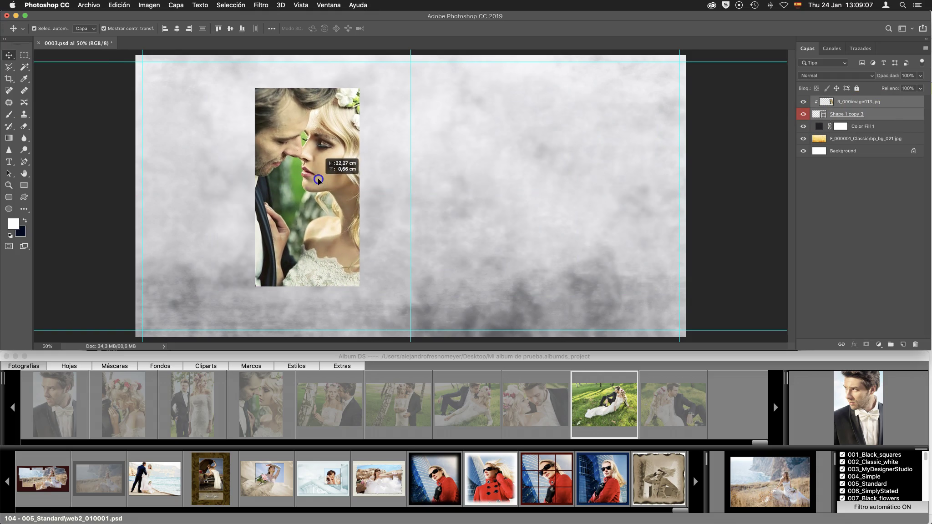
left_click(889, 115)
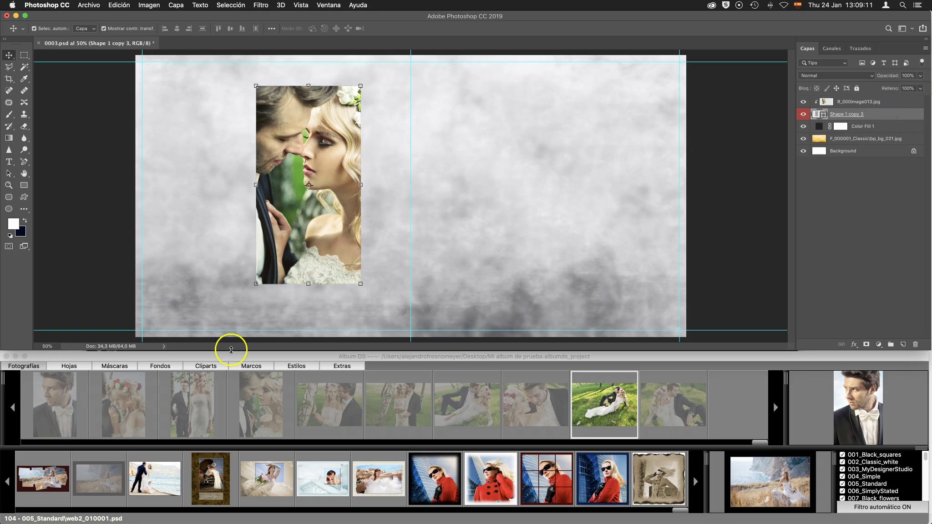
- Apply the ThinWhiteStroke_withShadow style, not Beige_Dark_20px_Inner, to the couple photo's Shape 1 copy 3 frame
left_click(289, 366)
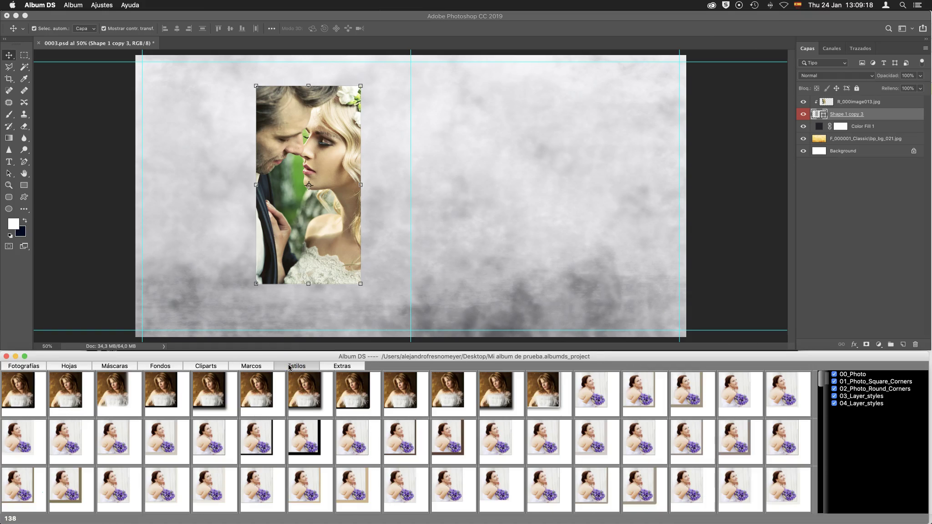
left_click_drag(589, 409, 855, 347)
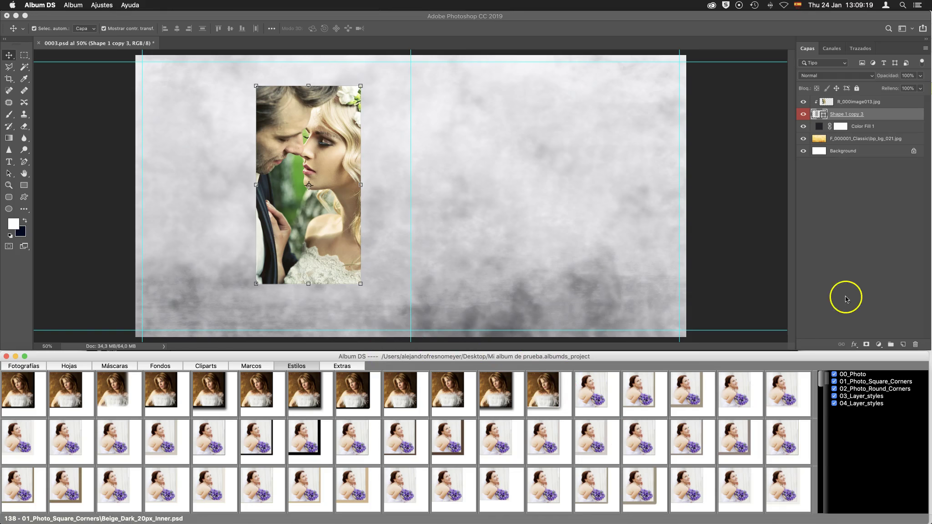
left_click(856, 347)
key("Escape")
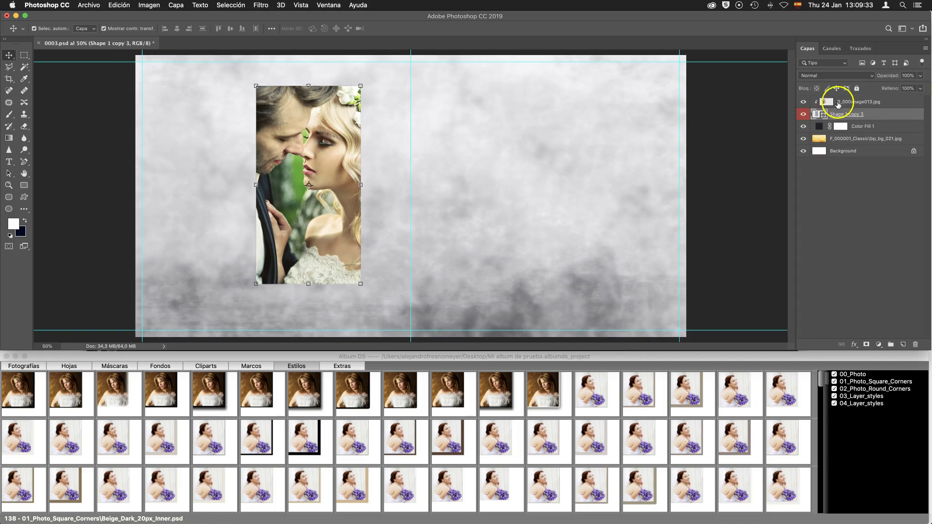
left_click(549, 389)
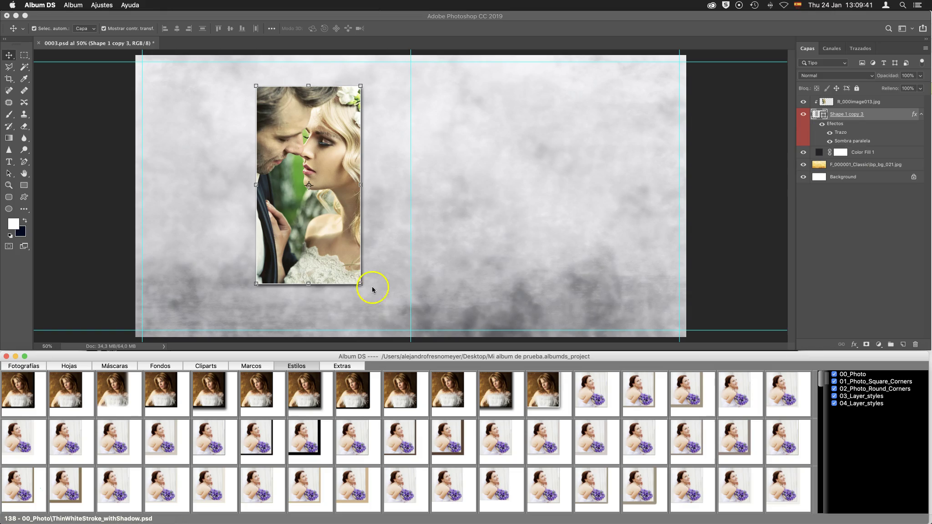
left_click(842, 165)
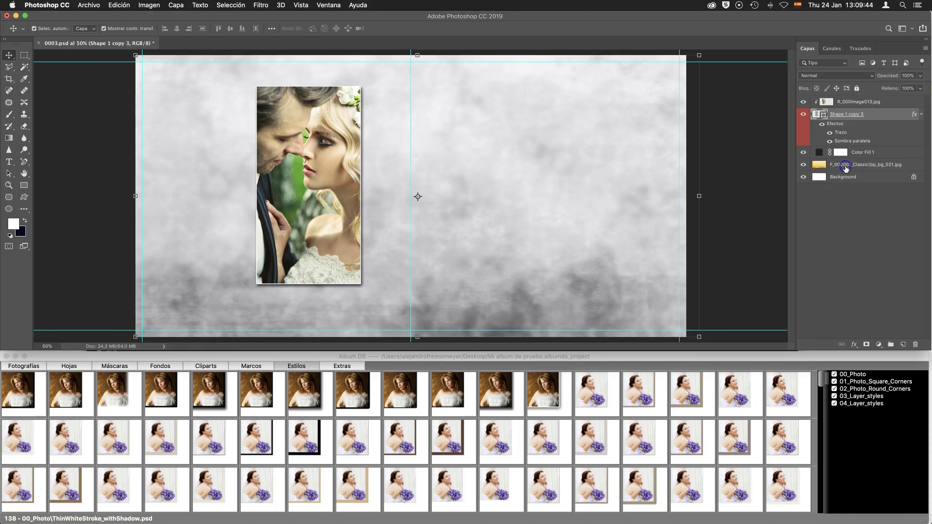
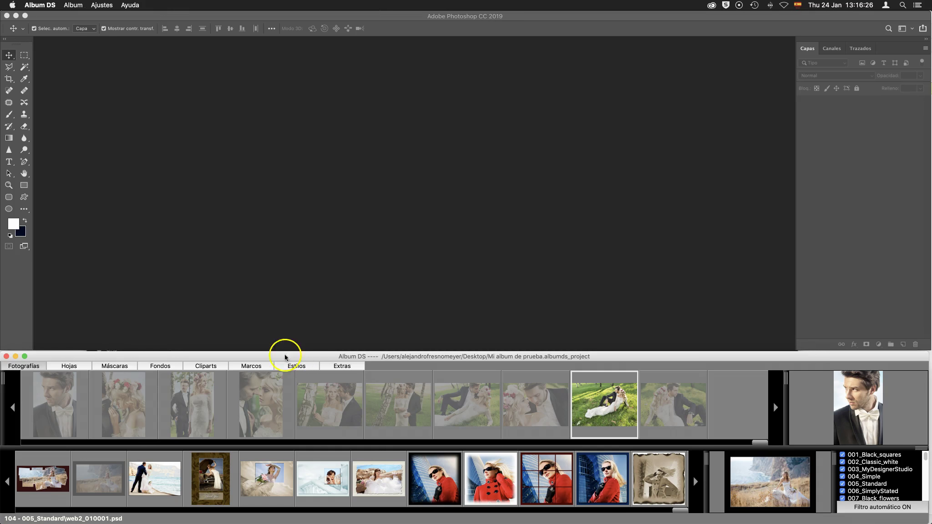
- Create a new blank album spread from the Hojas sheets library
left_click(75, 367)
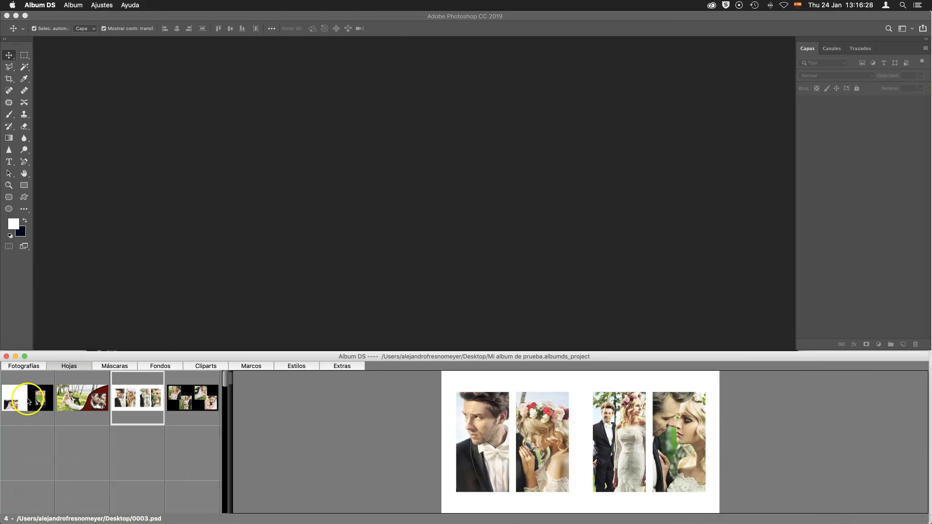
right_click(28, 396)
left_click(61, 419)
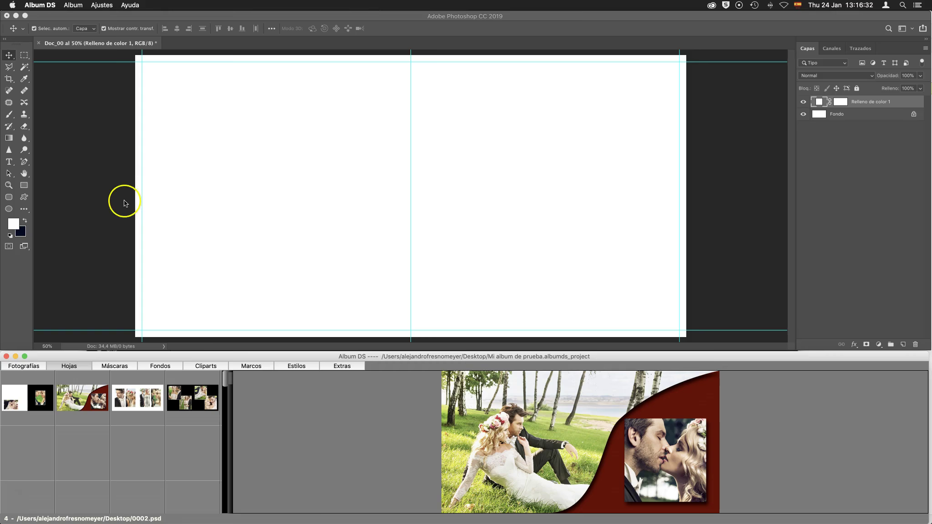
- Draw a large grey-filled rectangle and nudge it to centre it across the spread
left_click(25, 186)
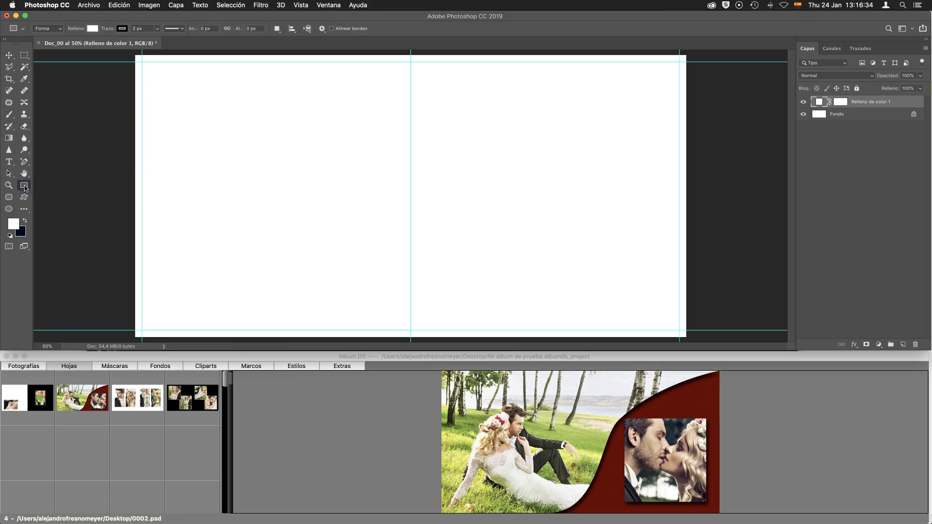
mouse_move(224, 100)
left_mouse_down()
mouse_move(598, 267)
mouse_move(575, 281)
left_mouse_up()
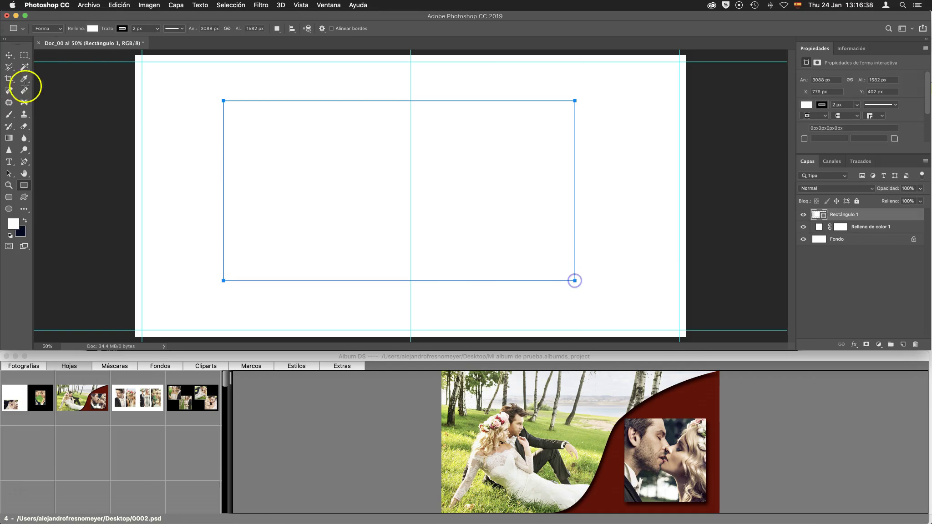
left_click(92, 28)
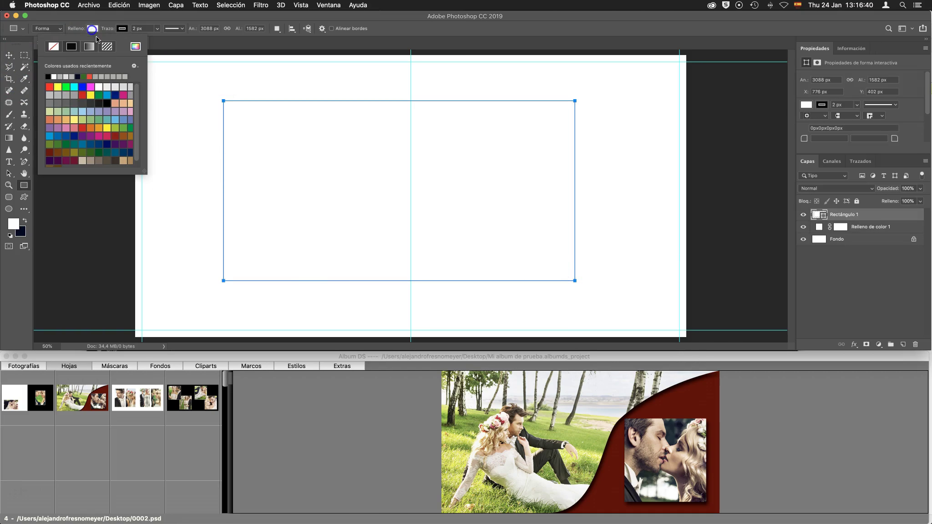
left_click(60, 94)
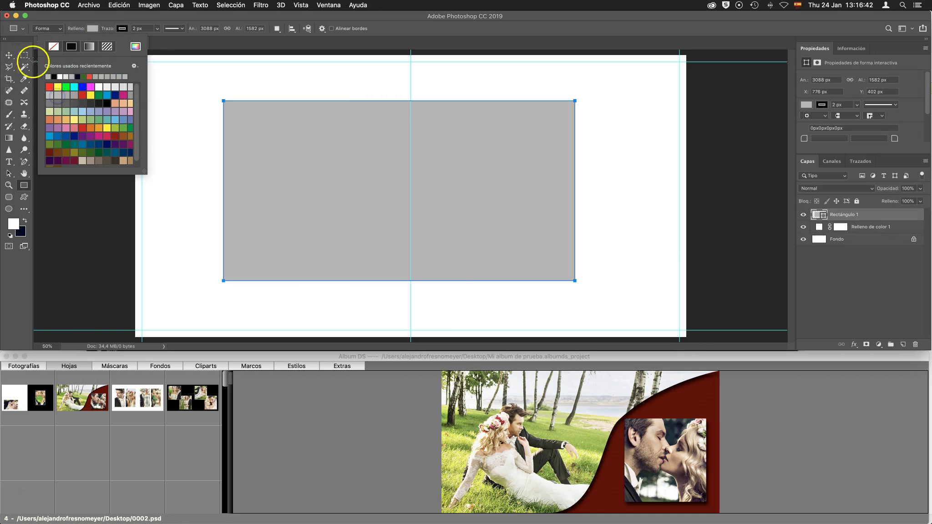
left_click(9, 56)
left_click_drag(294, 149, 304, 161)
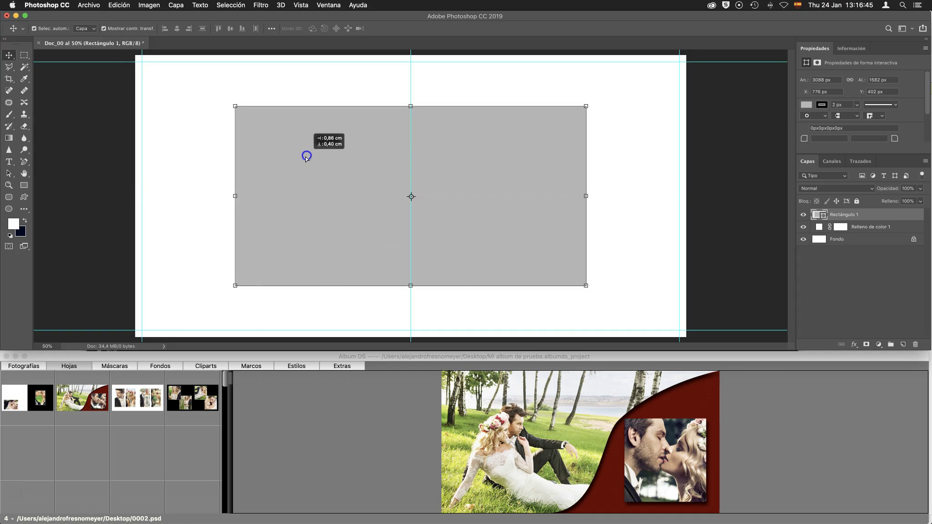
left_click(20, 367)
- Place the grass wedding photo image018.jpg into the grey rectangle and nudge it down
left_click(610, 412)
left_click_drag(610, 412, 609, 410)
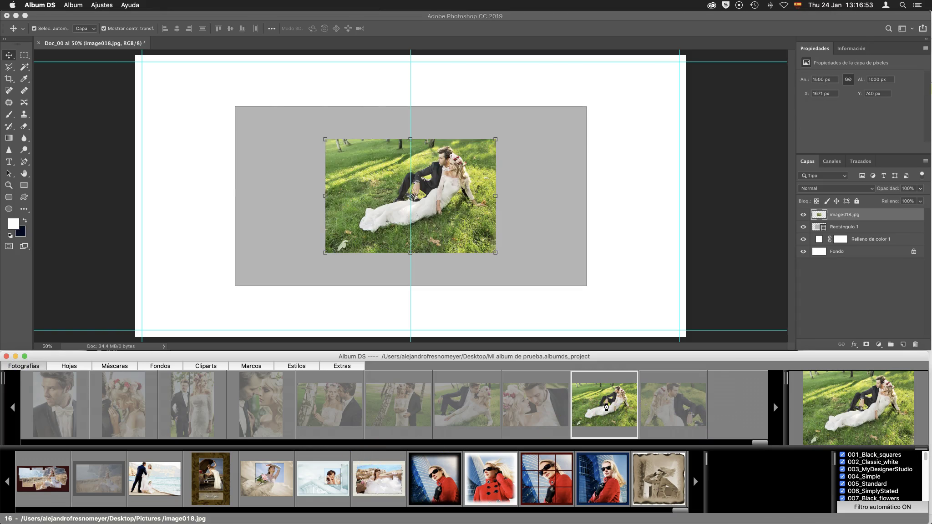
left_click(848, 217)
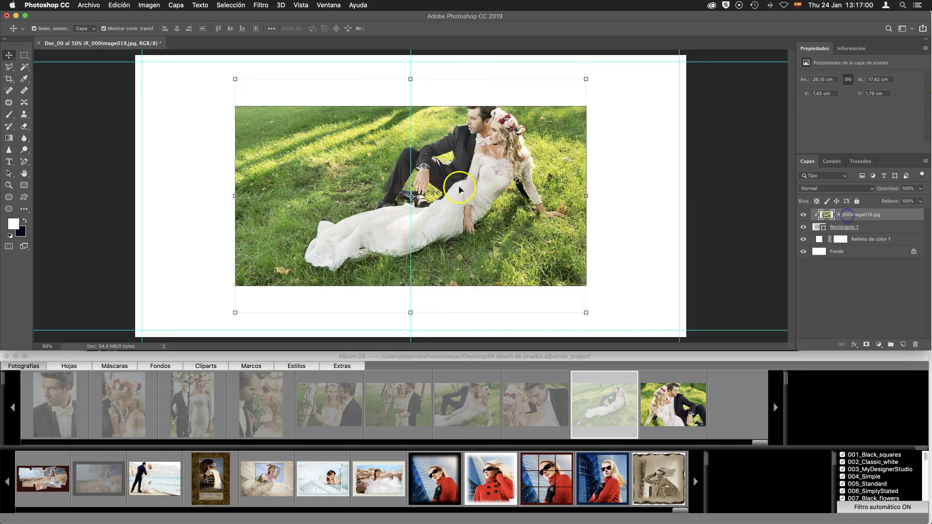
left_click_drag(455, 182, 455, 194)
left_click(842, 219)
left_click(252, 367)
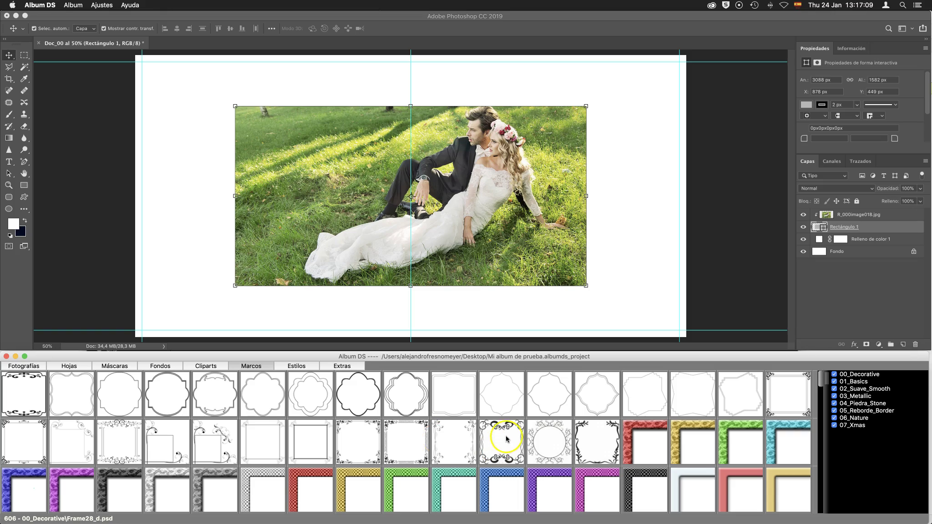
left_click(642, 441)
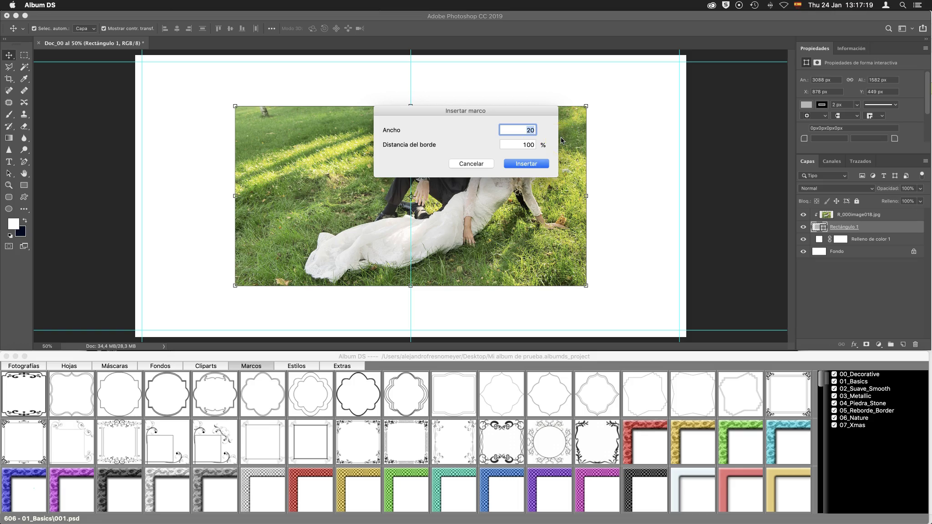
type("4")
left_click(531, 164)
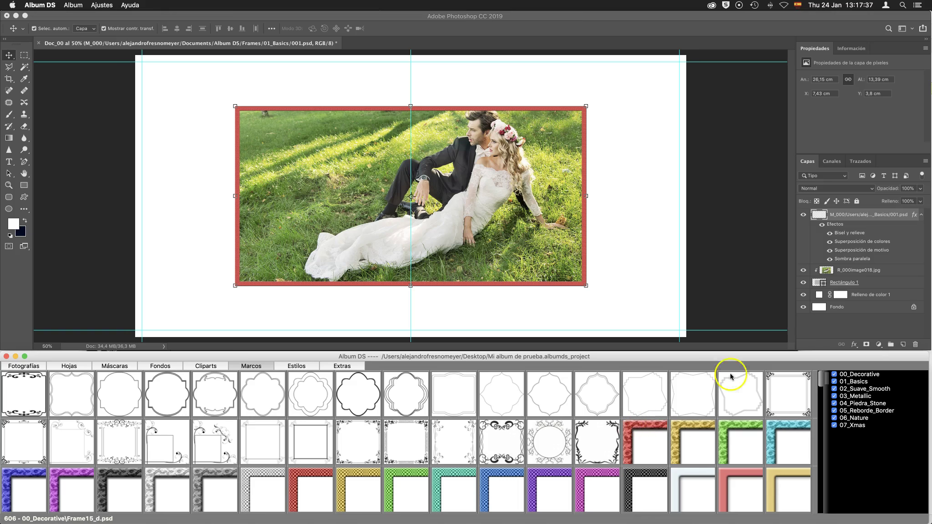
left_click(858, 218)
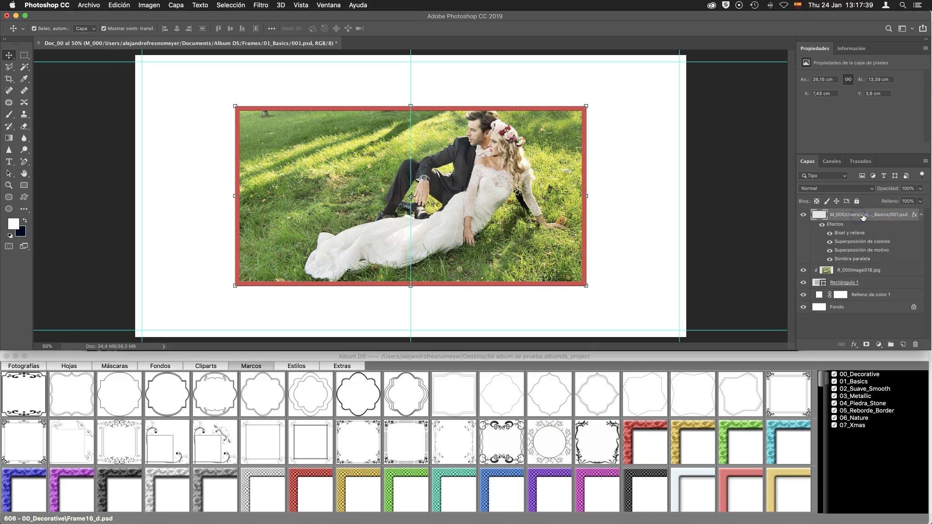
key("BackSpace")
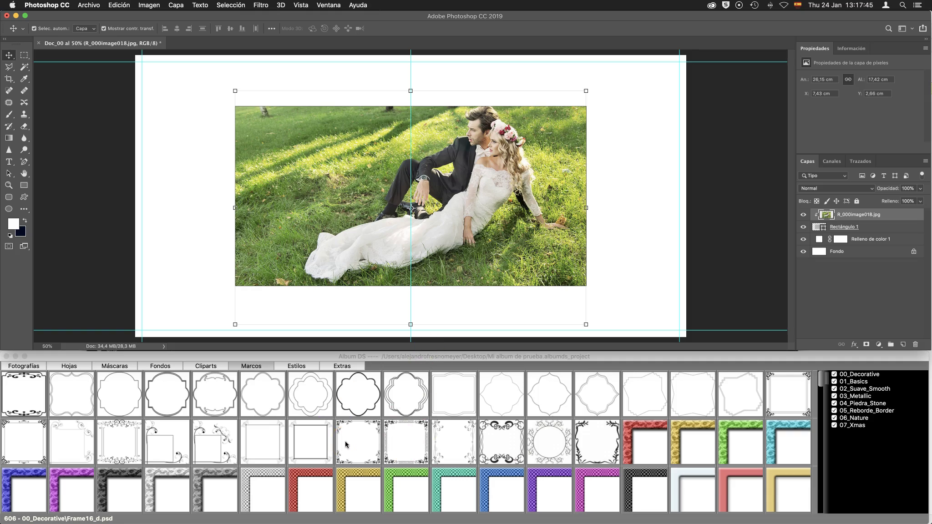
left_click(862, 227)
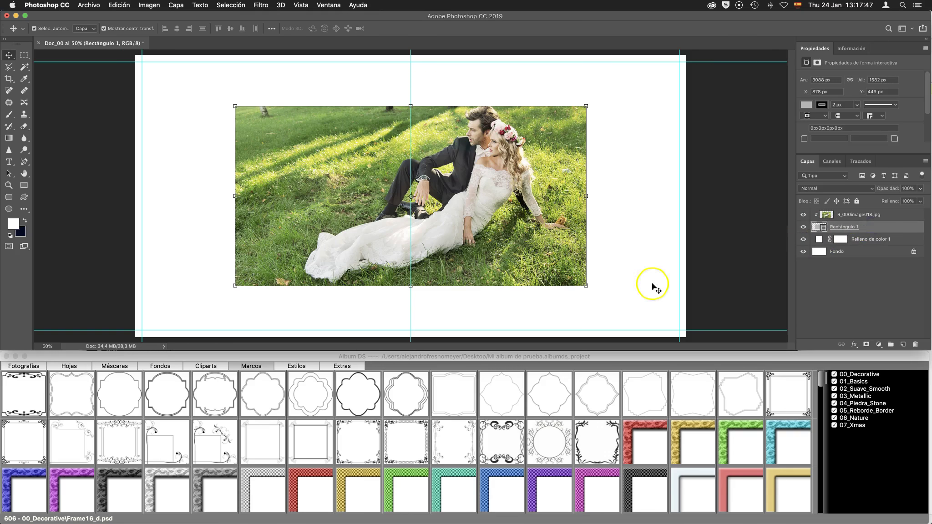
left_click(349, 443)
double_click(349, 442)
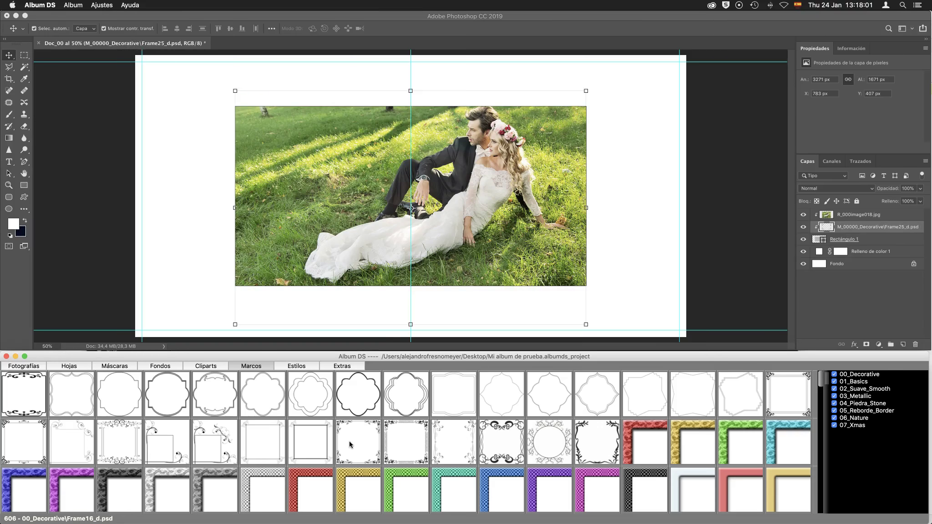
left_click_drag(350, 444, 584, 294)
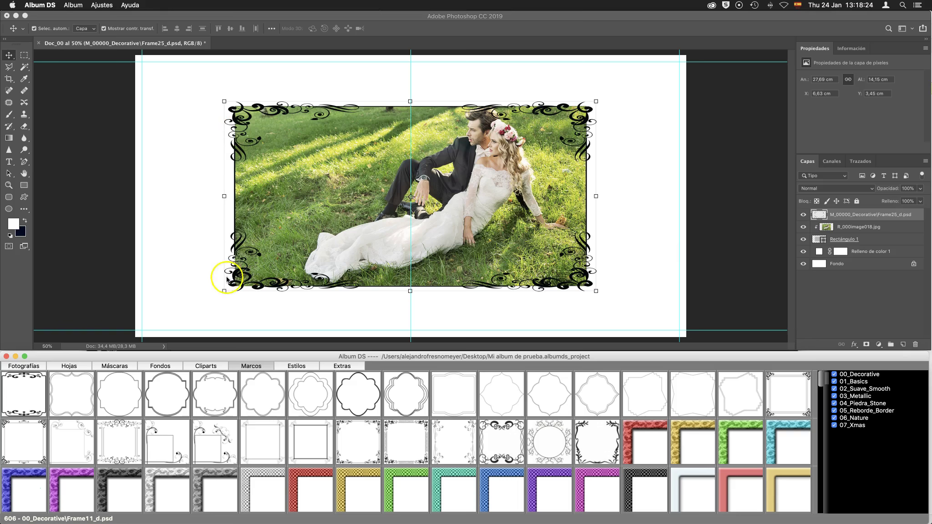
left_click(853, 218)
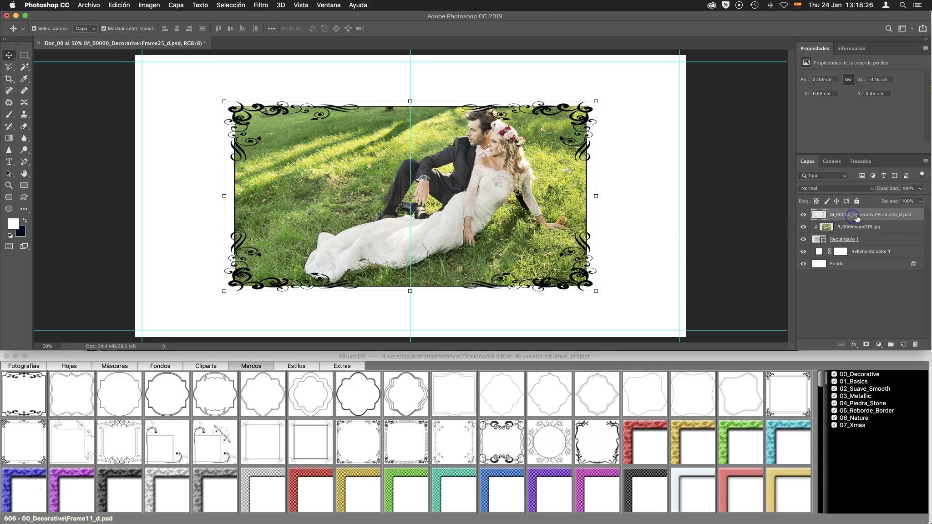
key("Delete")
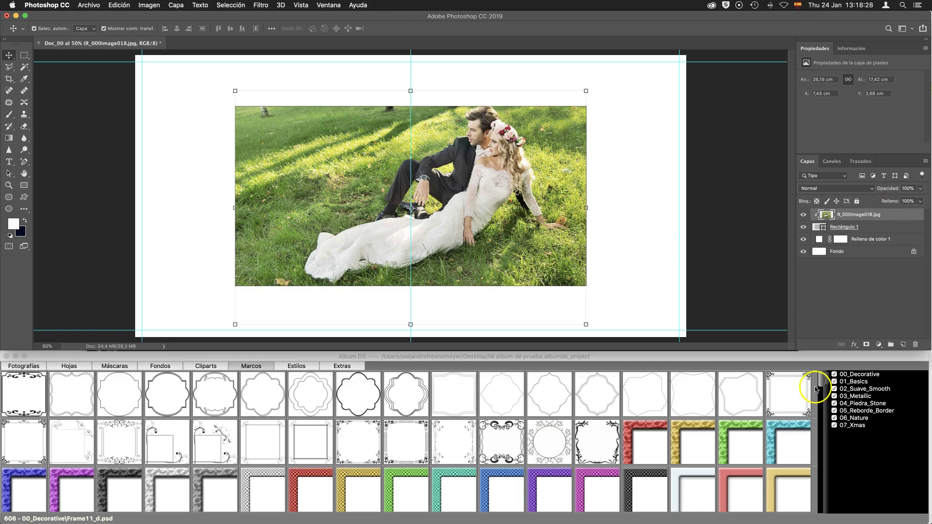
left_click_drag(821, 379, 816, 509)
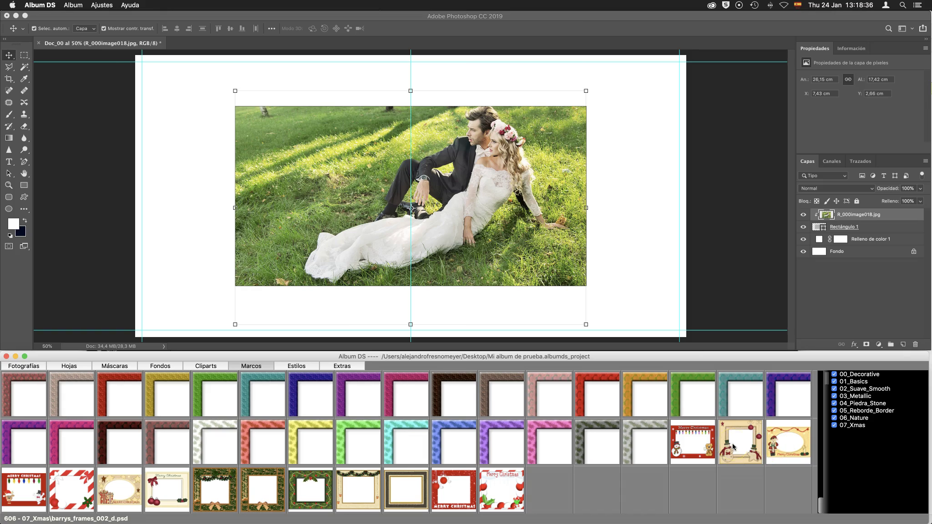
- Apply the snowman Christmas frame to Rectángulo 1, then close the spread document
left_click(819, 227)
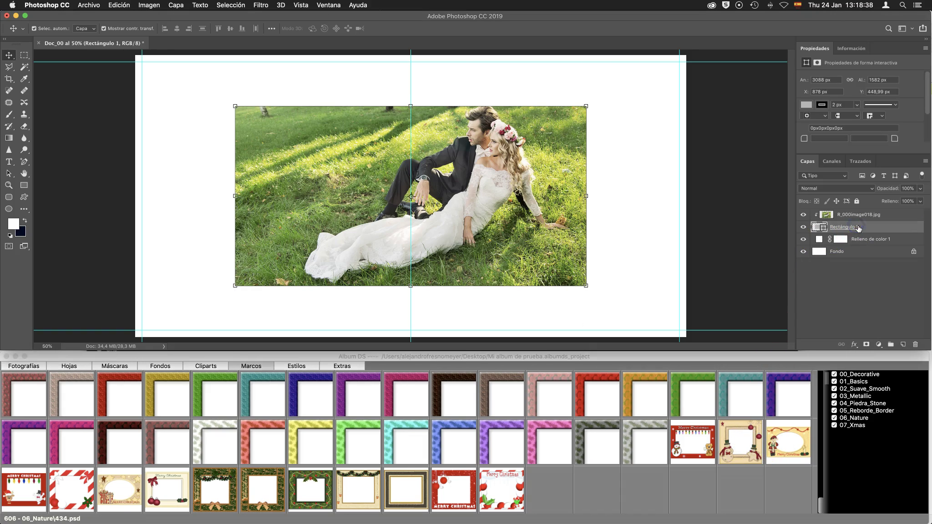
left_click(741, 447)
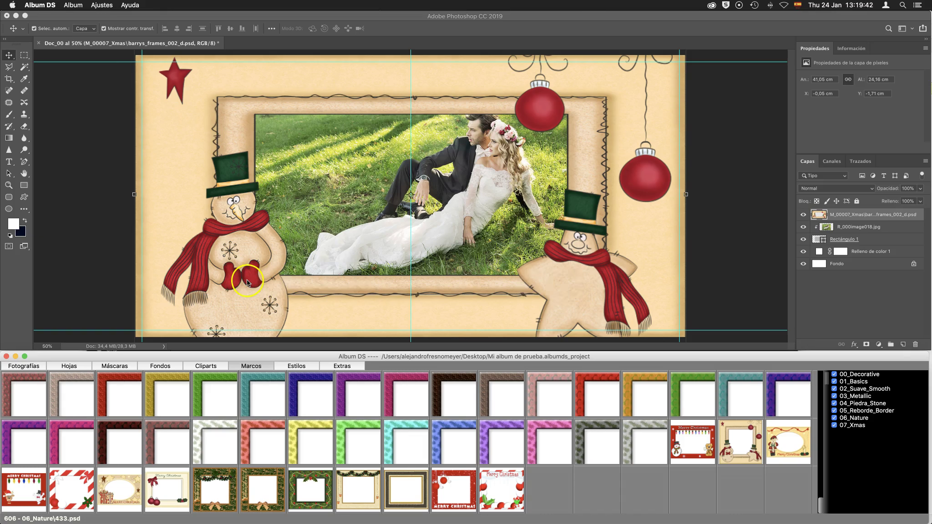
left_click(127, 489)
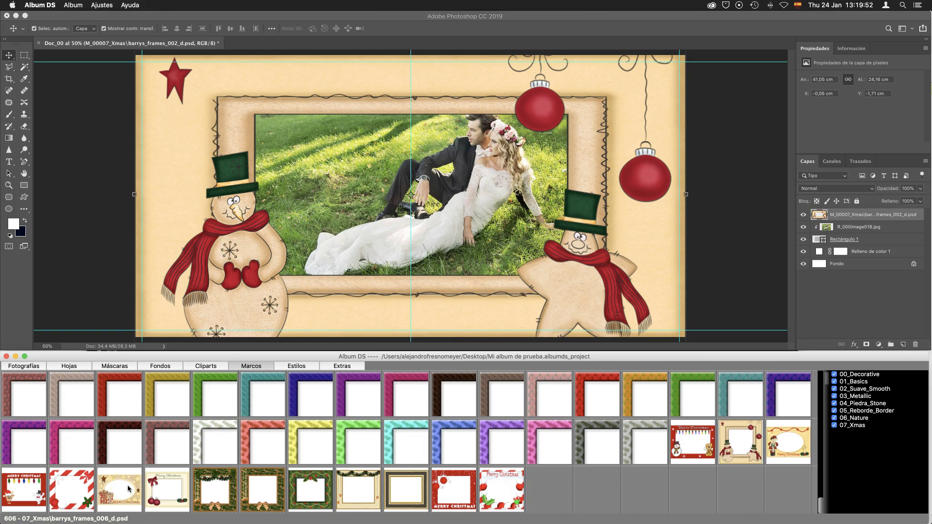
left_click(117, 485)
mouse_move(117, 485)
left_mouse_down()
mouse_move(220, 492)
mouse_move(263, 508)
left_mouse_up()
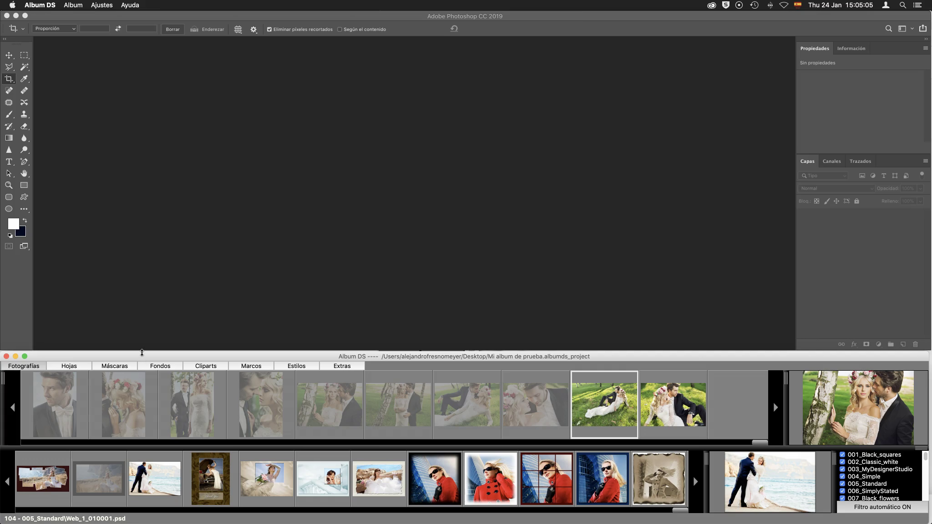
- Open the Album > Layout window showing ten empty sheets
left_click(73, 6)
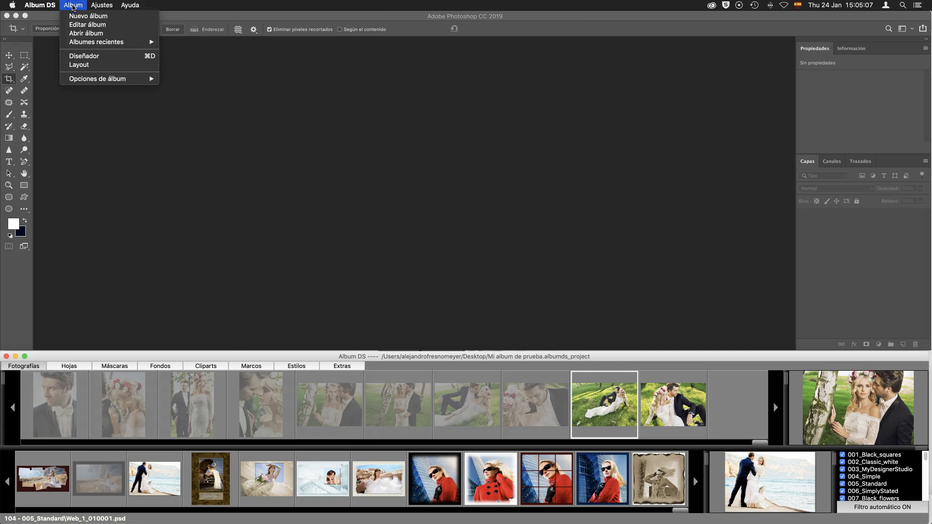
left_click(87, 65)
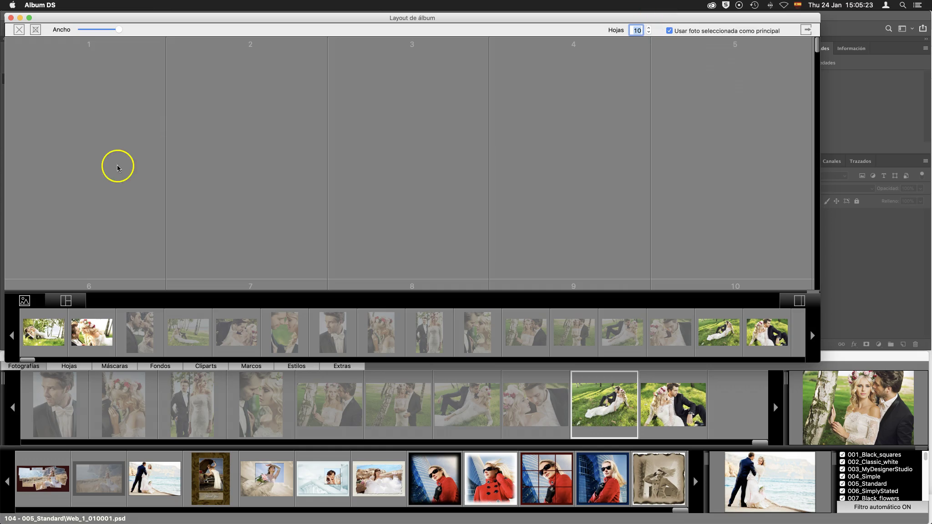
- Place the first three wedding photos on page 1 and the next three on page 2
mouse_move(140, 332)
left_click_drag(47, 335, 121, 208)
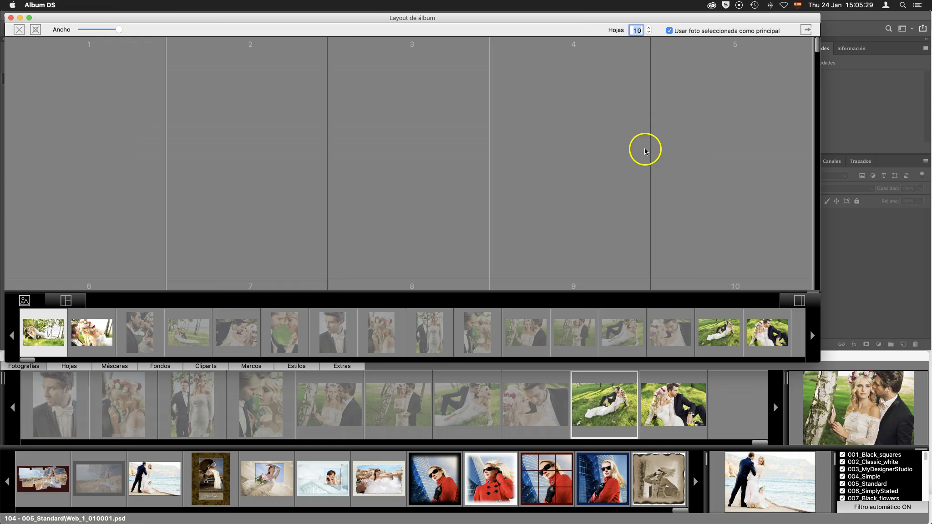
mouse_move(43, 332)
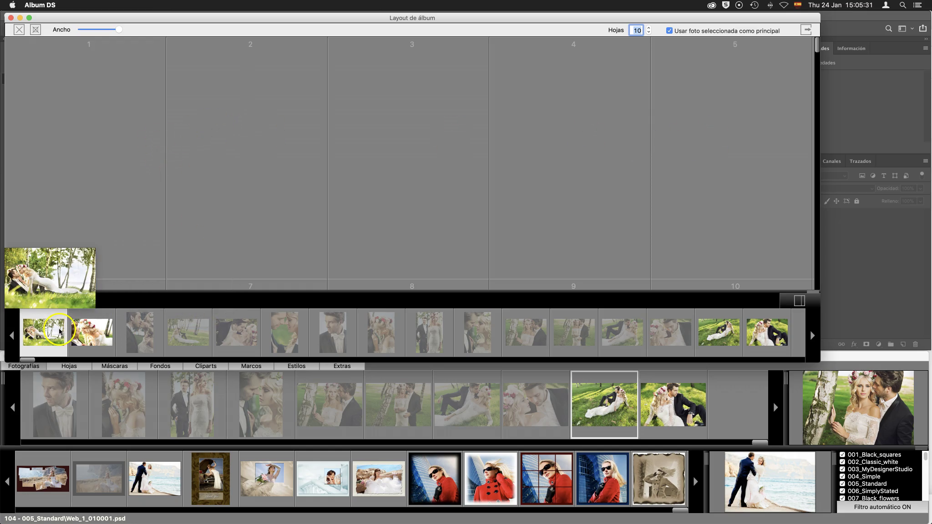
left_click(135, 334, "shift")
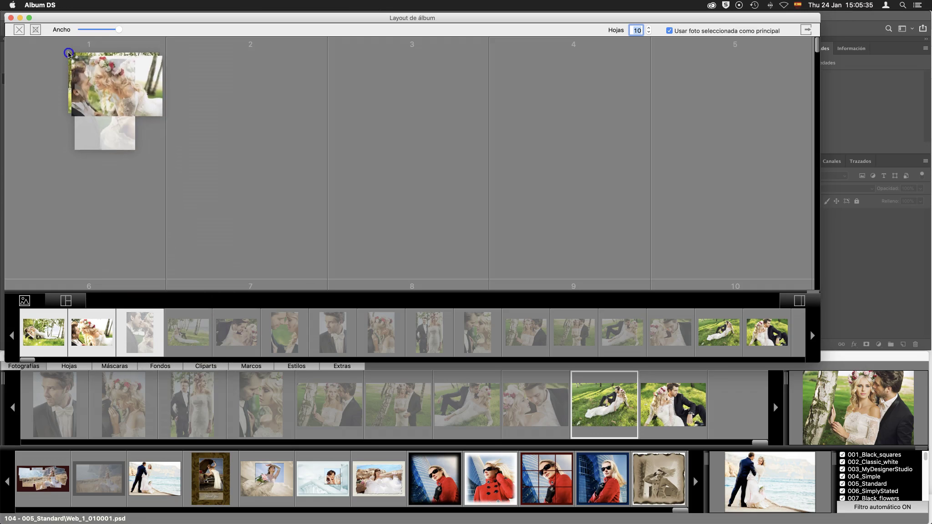
left_click_drag(144, 339, 87, 87)
left_click(285, 337)
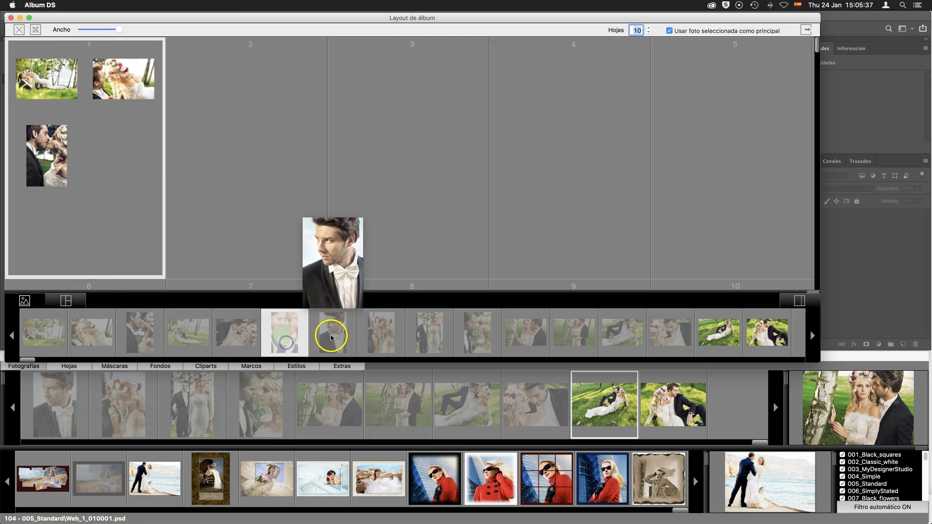
left_click(330, 335, "shift")
left_click(374, 335, "shift")
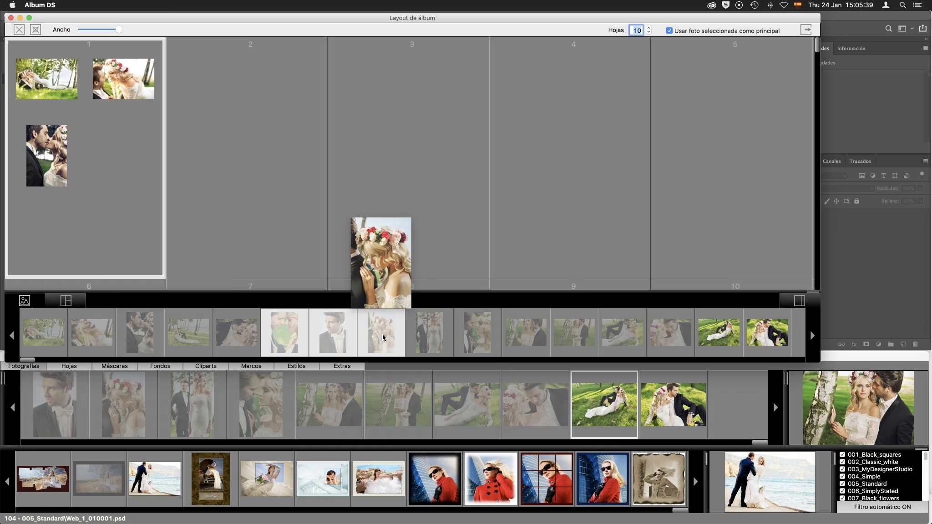
left_click_drag(382, 338, 229, 187)
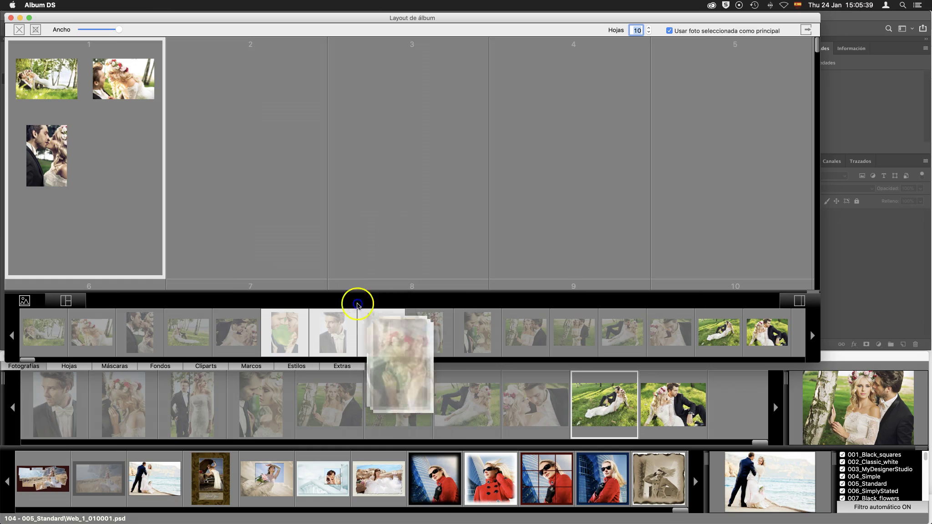
- Place the remaining wedding photos on pages 3, 4 and 5
left_click(201, 345)
left_click(233, 334, "shift")
left_click_drag(233, 335, 424, 85)
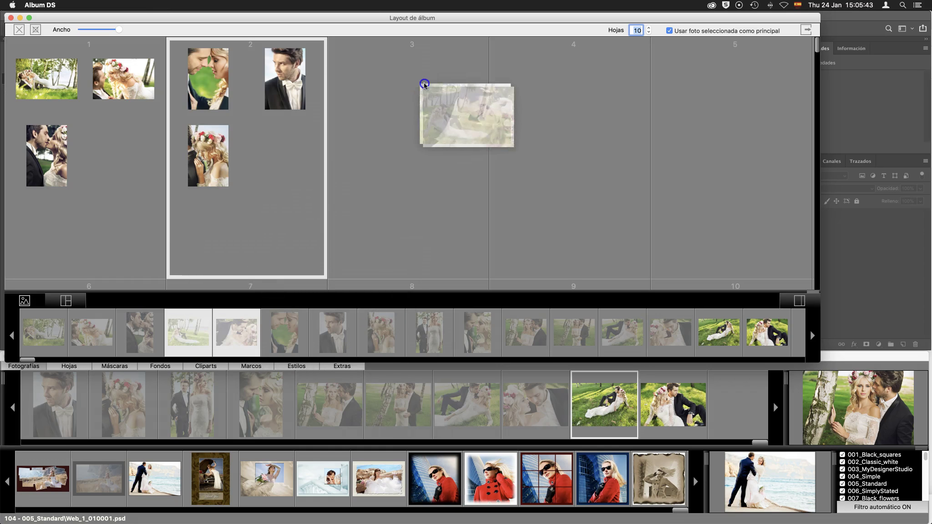
mouse_move(429, 332)
left_mouse_down()
mouse_move(530, 335)
mouse_move(554, 83)
left_mouse_up()
mouse_move(589, 326)
left_mouse_down()
mouse_move(713, 328)
mouse_move(717, 41)
mouse_move(704, 67)
left_mouse_up()
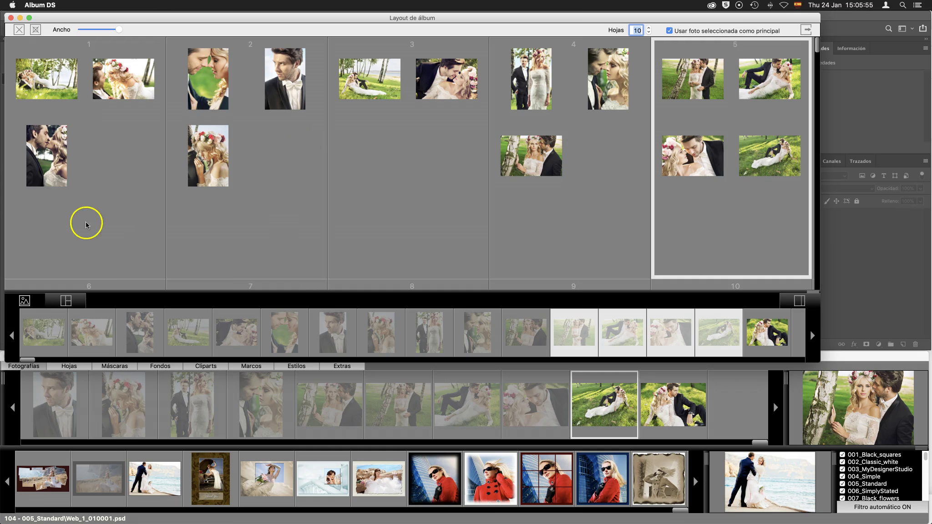
left_click(65, 302)
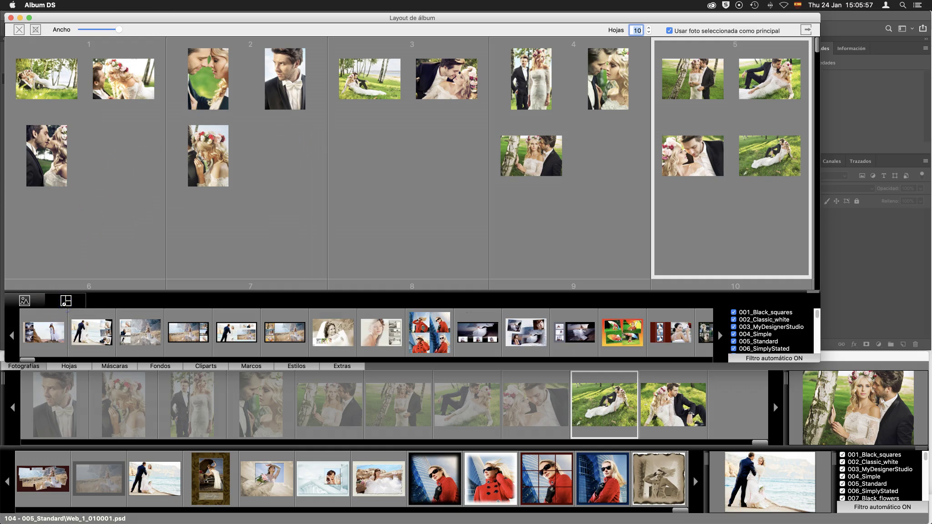
- Apply a layout template to page 1 with the flower-crown couple photo as main photo
left_click(85, 230)
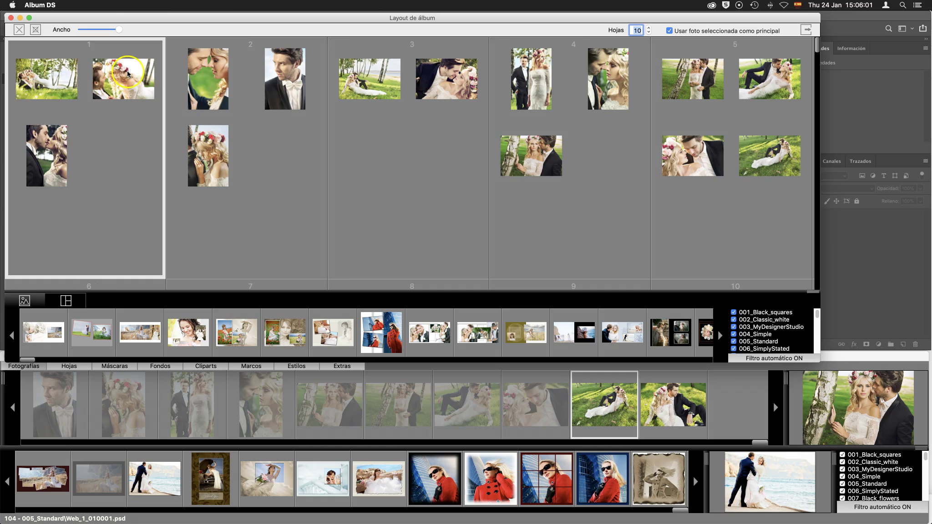
scroll(285, 324, "right", 2)
scroll(285, 324, "right", 1)
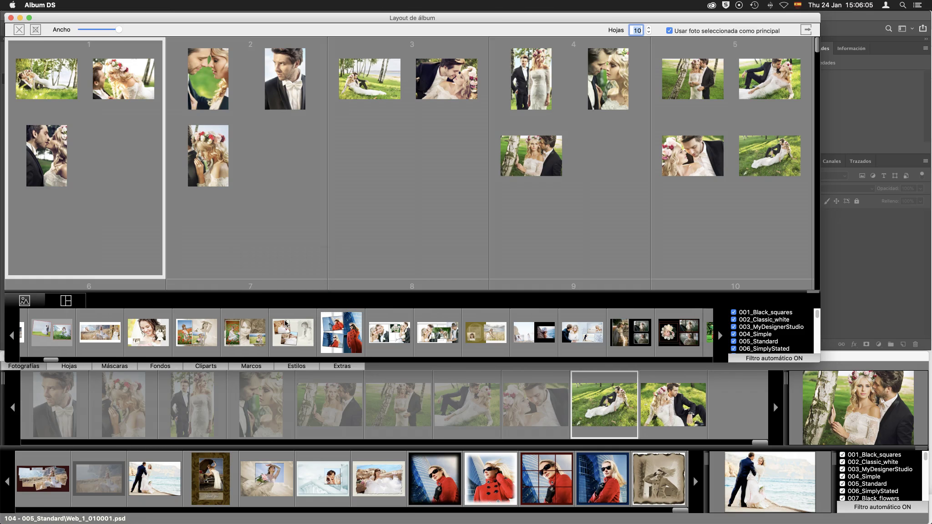
scroll(285, 324, "left", 1)
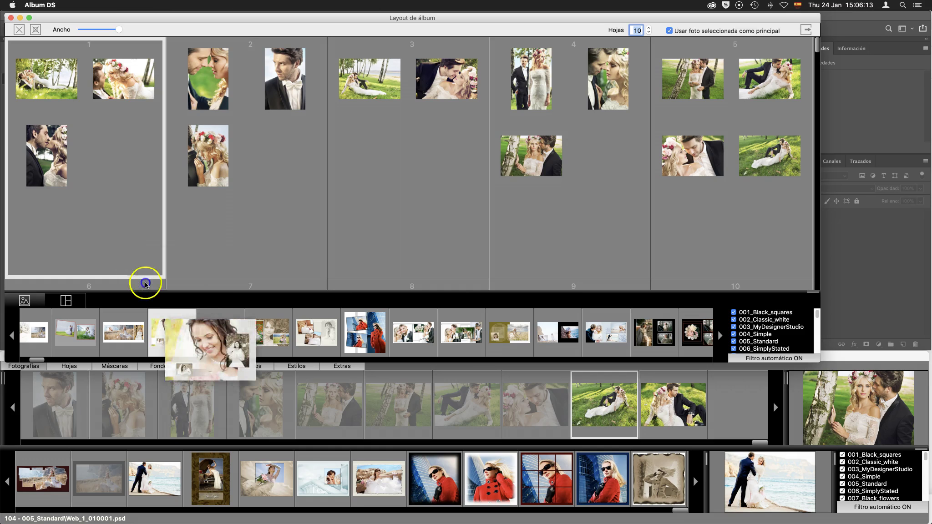
left_click_drag(173, 336, 98, 210)
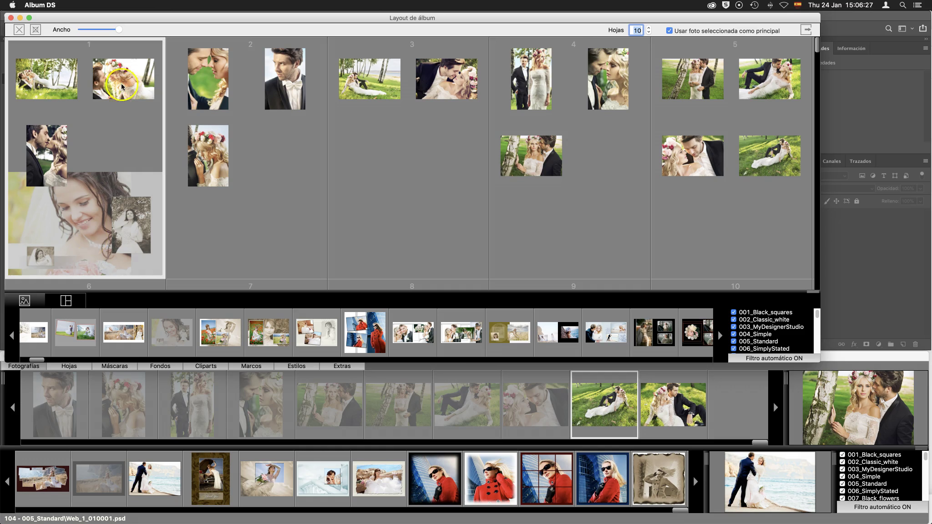
left_click_drag(122, 87, 46, 78)
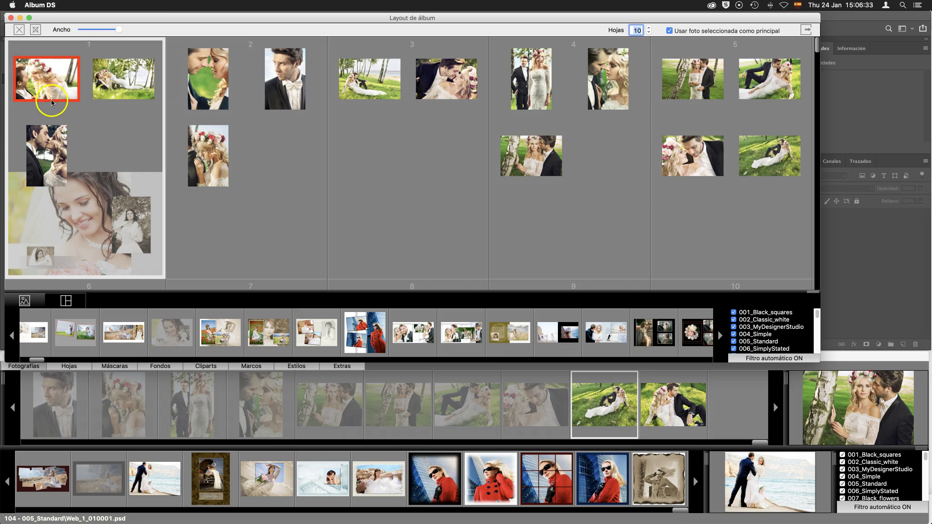
- Apply a layout template to page 2, making the flower-crown photo its main photo
left_click(292, 221)
mouse_move(315, 332)
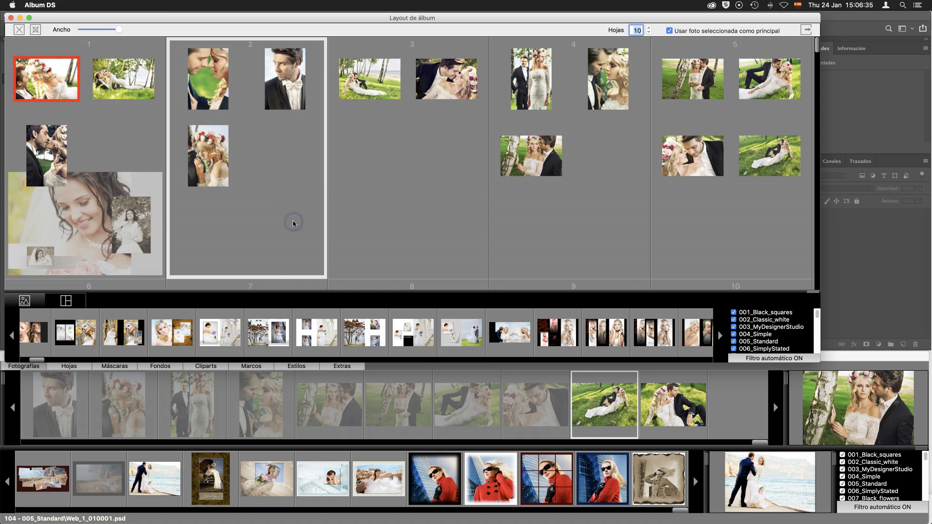
left_click_drag(321, 340, 224, 224)
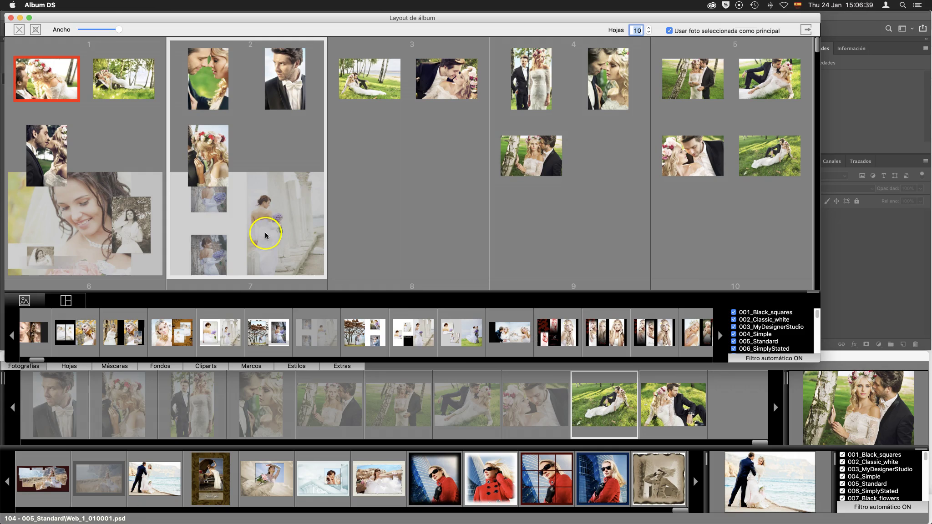
left_click(210, 172)
left_click(413, 191)
mouse_move(413, 333)
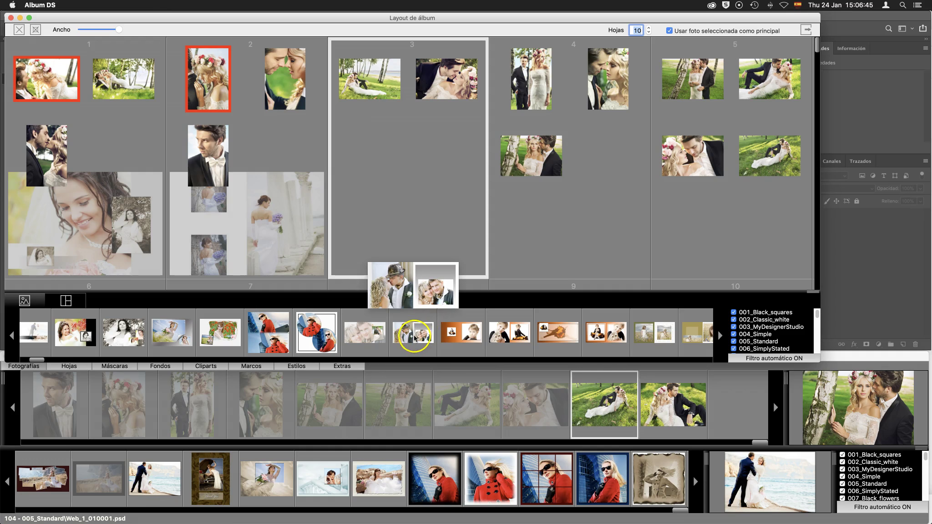
- Give page 3 a two-photo template and page 4 a three-photo collage, each with a main photo
left_click_drag(415, 337, 413, 201)
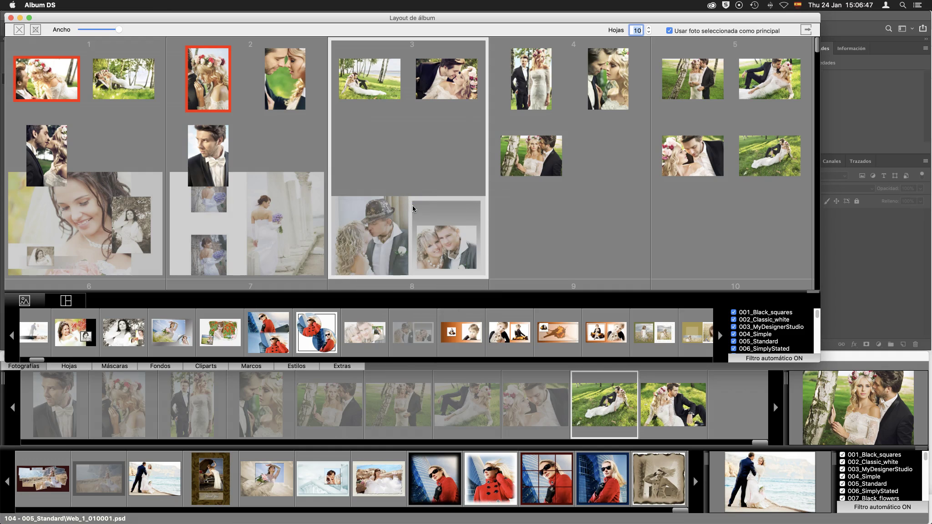
left_click(439, 84)
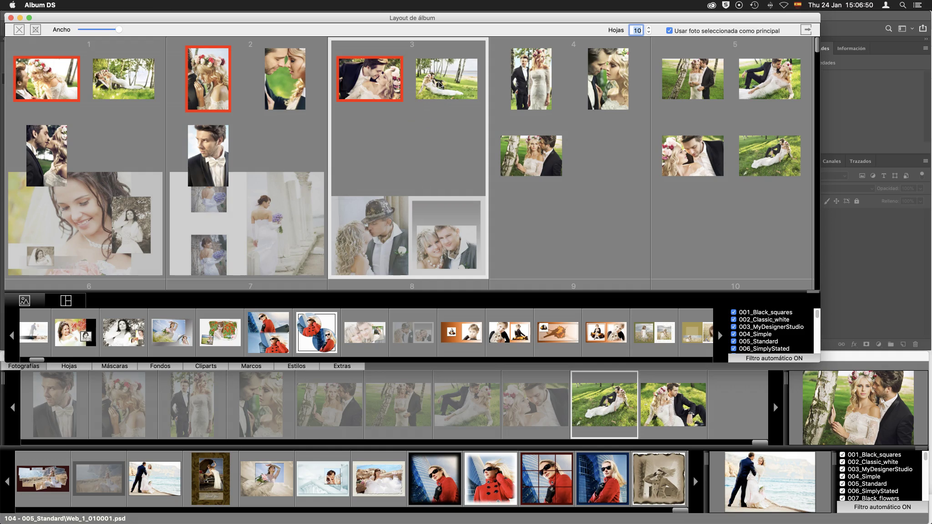
left_click(590, 225)
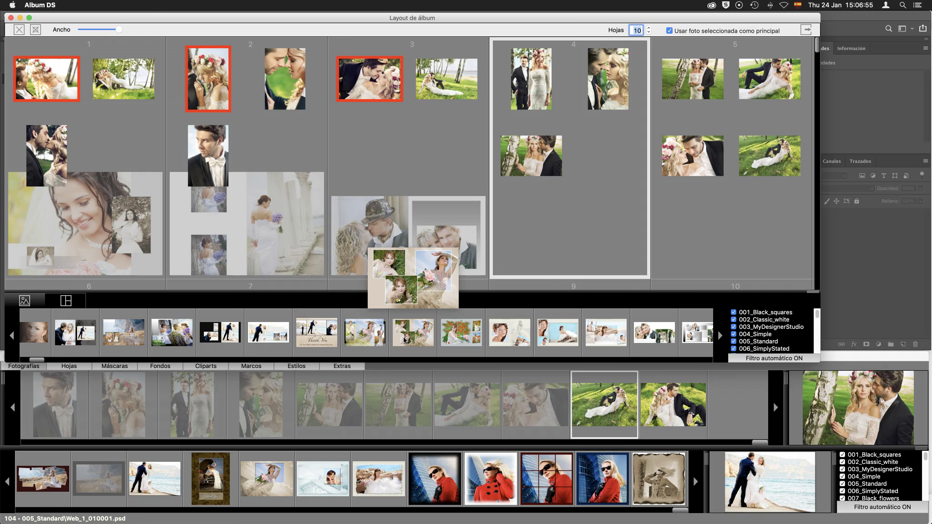
left_click_drag(405, 339, 535, 239)
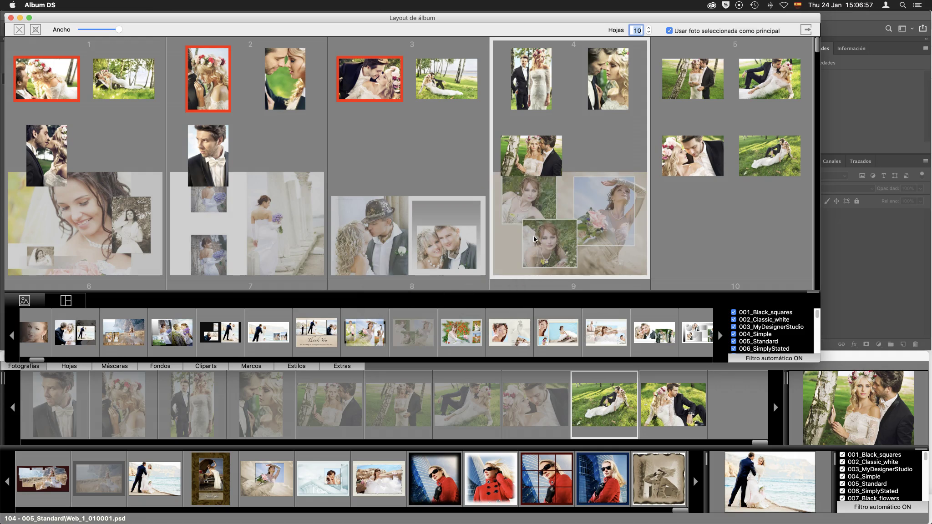
left_click(532, 79)
- Apply a layout template to page 5 with the top-right photo as main photo
left_click(744, 213)
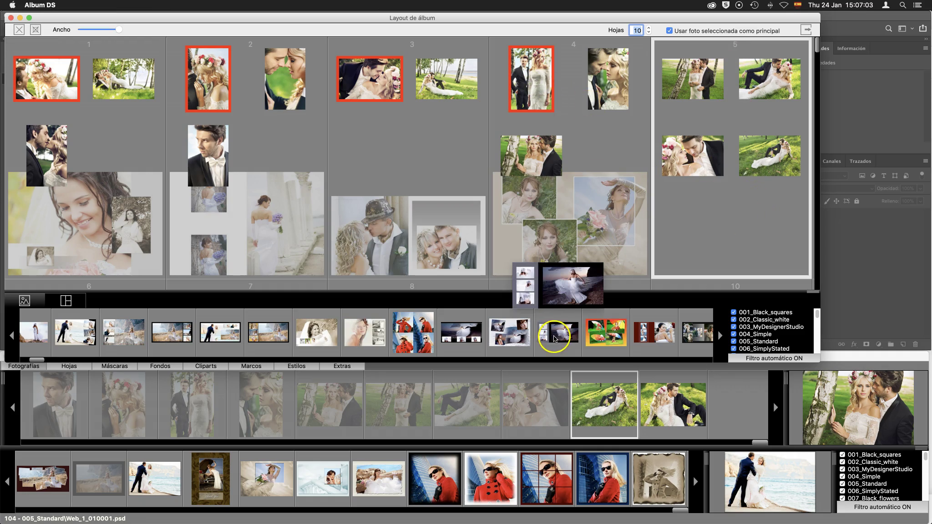
left_click_drag(558, 333, 699, 230)
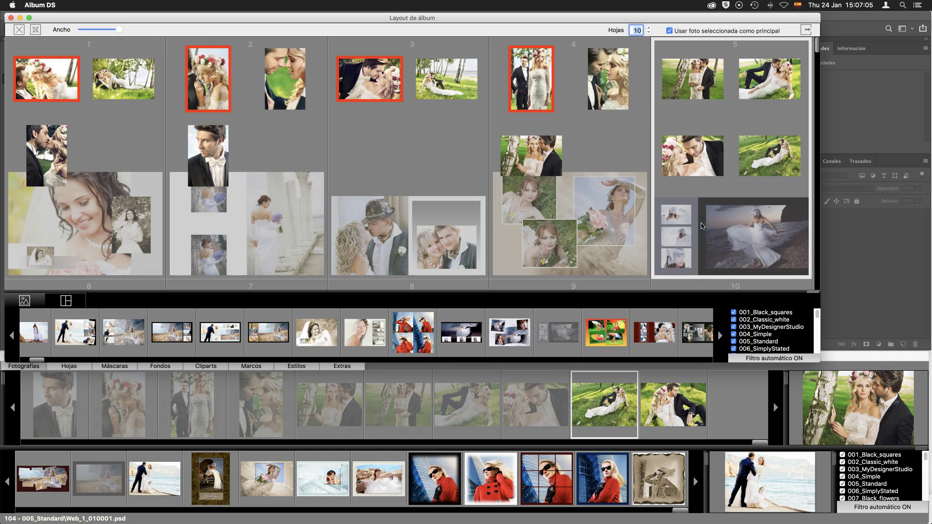
left_click(767, 85)
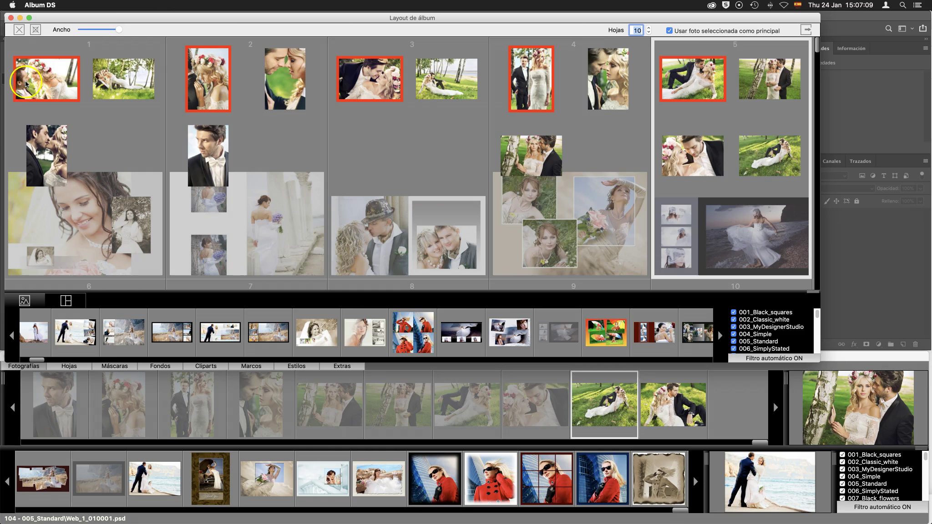
- Select the page range 1 through 5
left_click(65, 44)
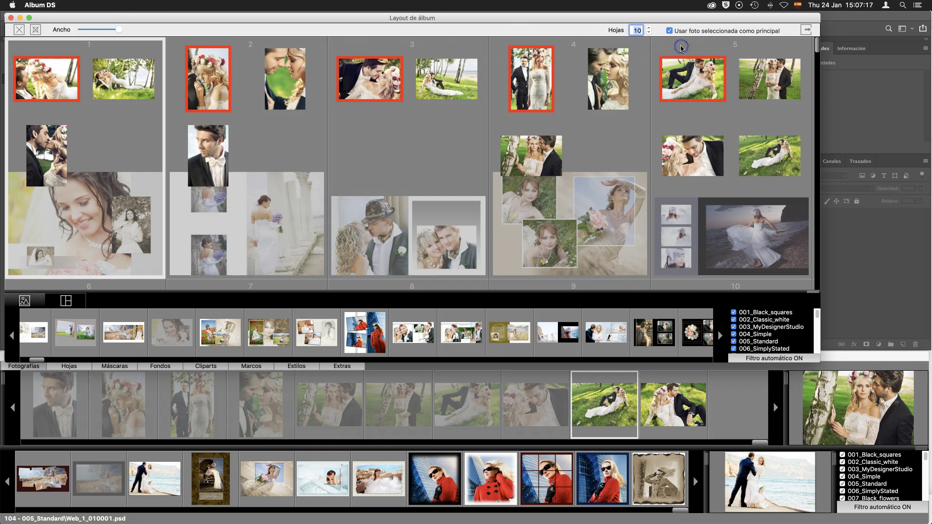
left_click(681, 47, "shift")
left_click(135, 42)
left_click(706, 47, "shift")
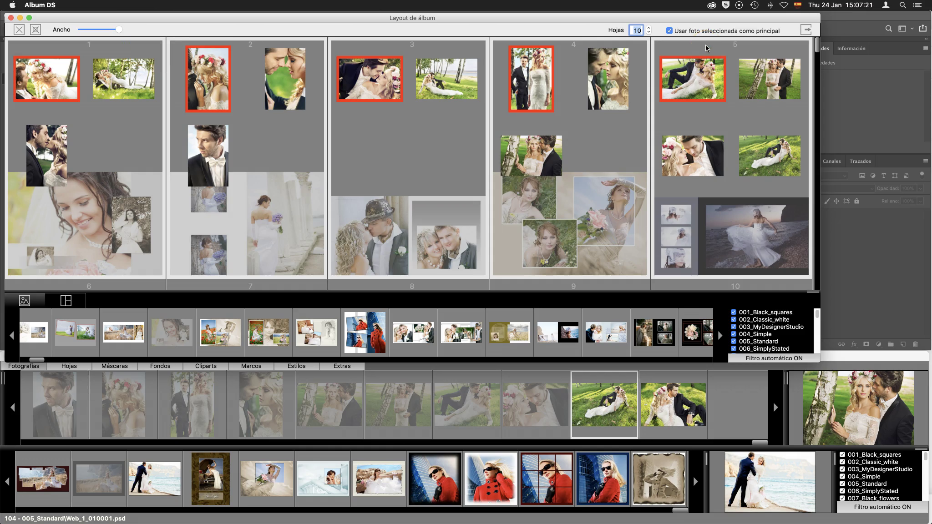
- Export pages 1–5 to the spreads folder and view the resulting sheets in Hojas
left_click(806, 30)
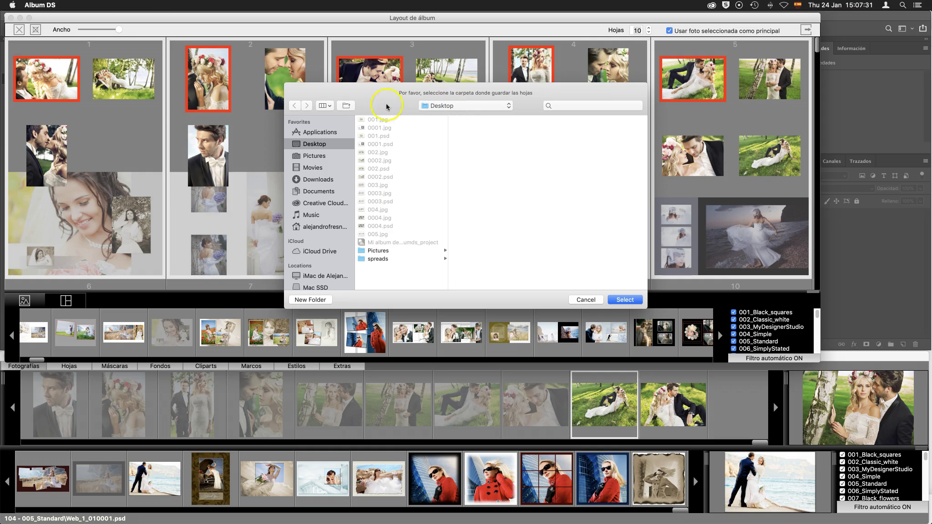
left_click(376, 260)
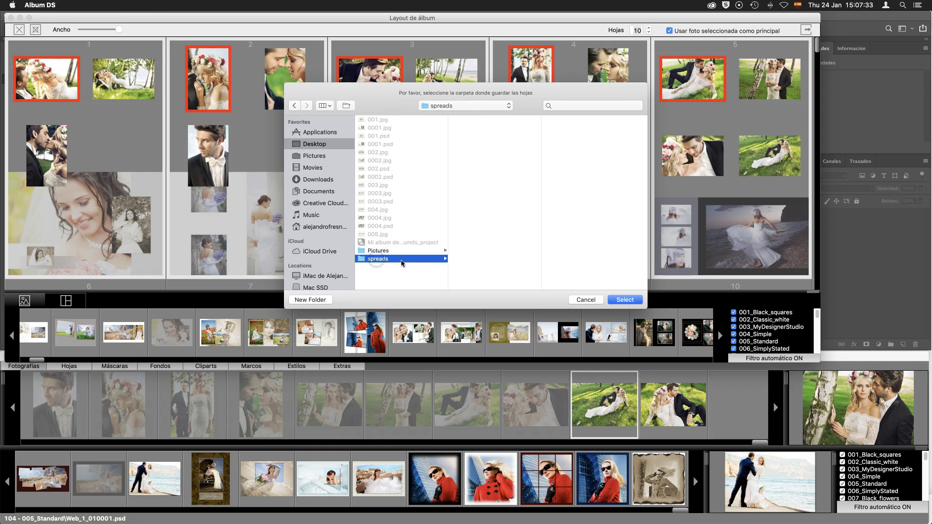
left_click(626, 300)
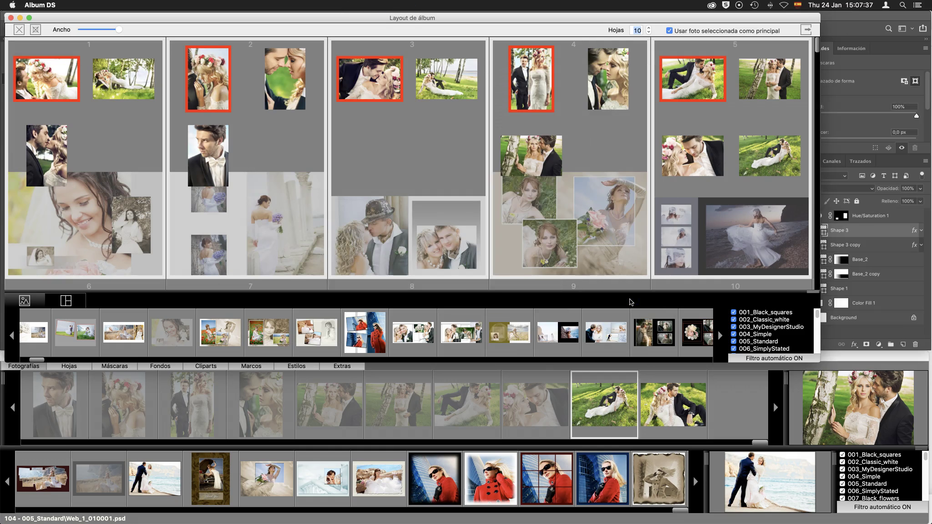
left_click(846, 331)
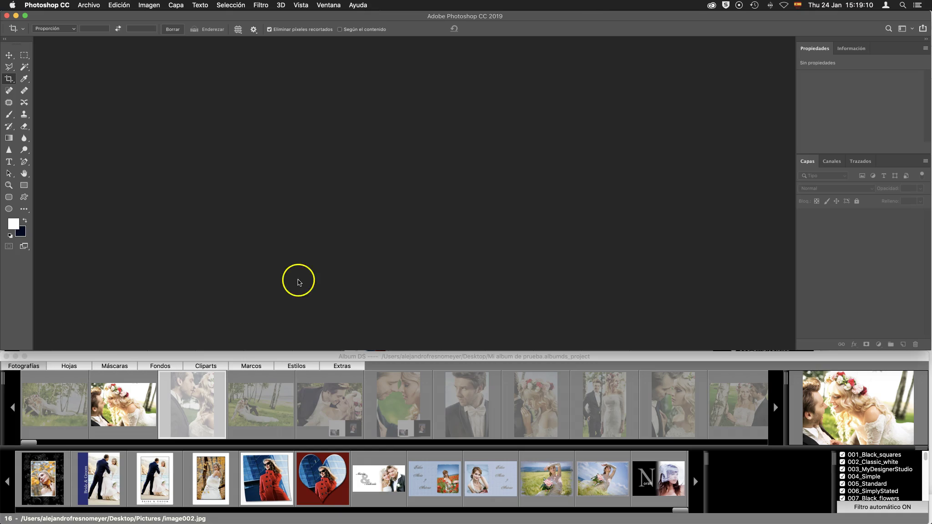
left_click(72, 366)
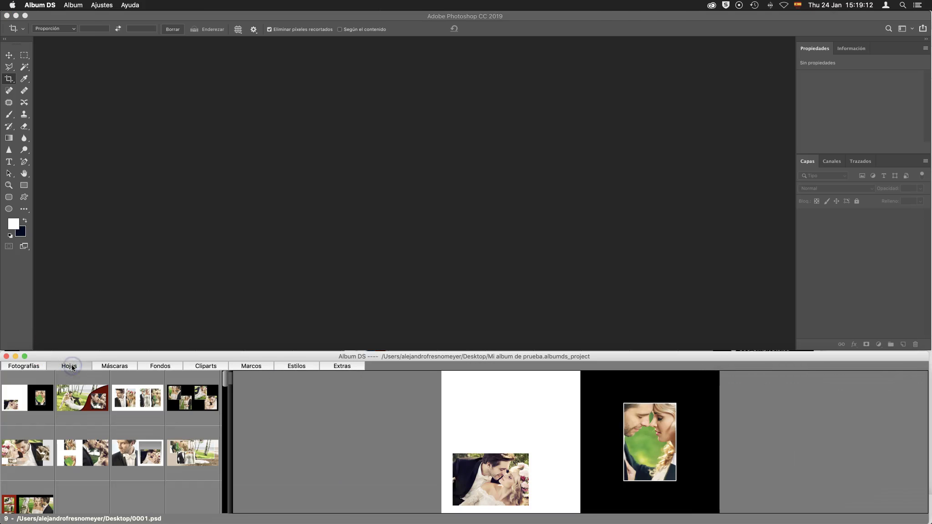
- Open the H-layout spread DS_Sheet_002 and move the right-page kissing photo lower in its frame
left_click(169, 463)
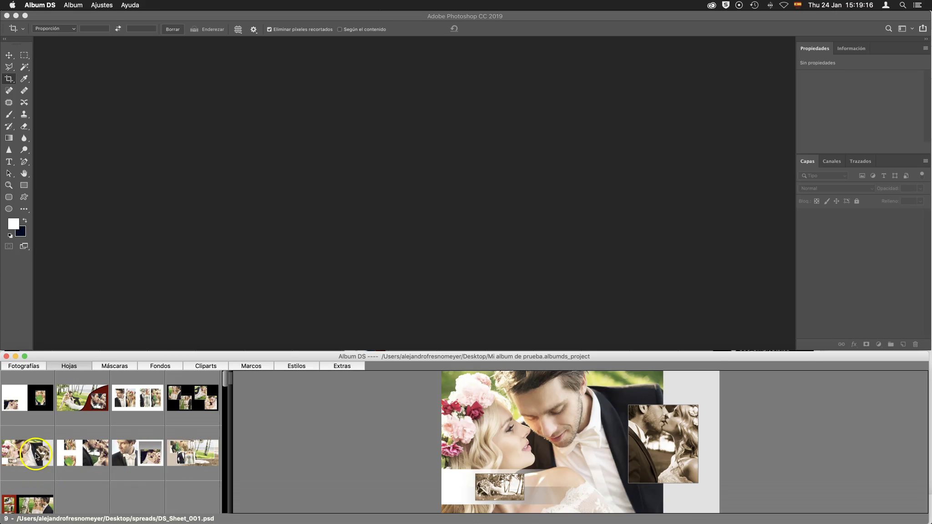
double_click(85, 455)
left_click(276, 297)
left_click(386, 246)
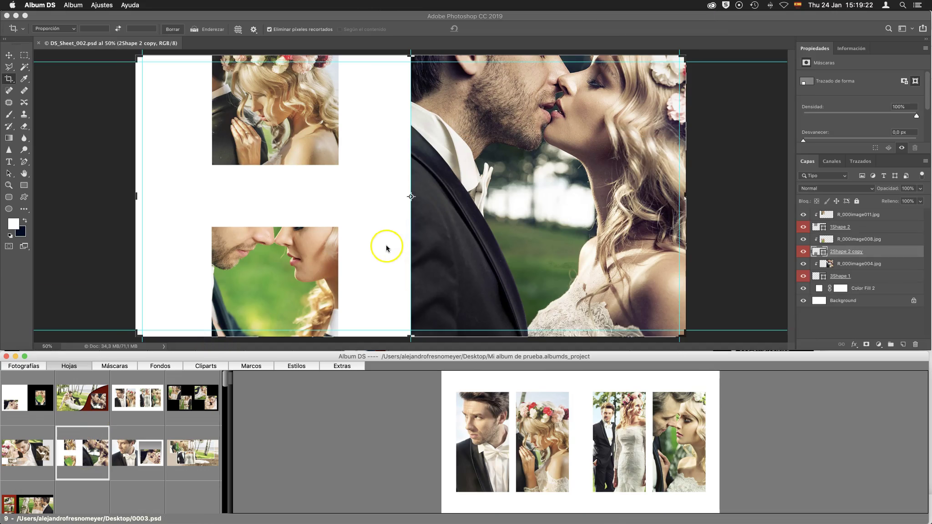
left_click(847, 214)
left_click(9, 55)
left_click(255, 201)
left_click(283, 104)
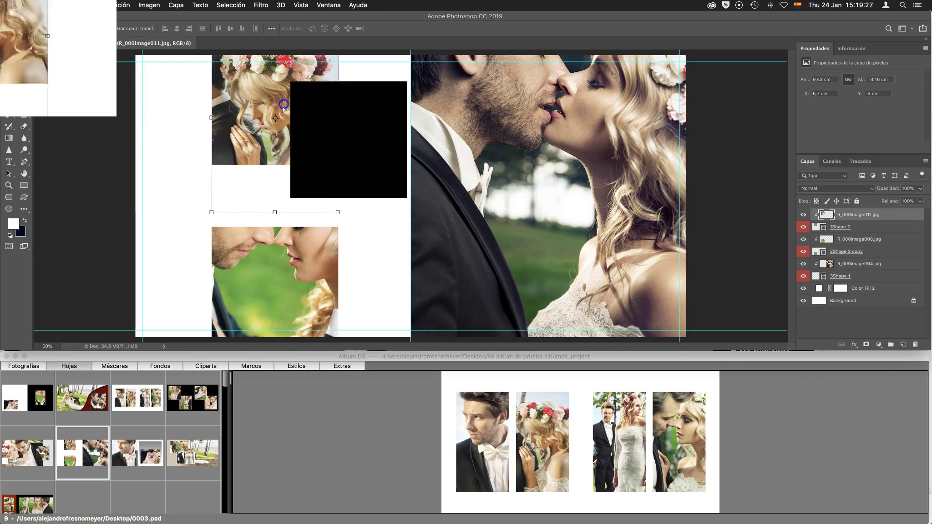
left_click_drag(270, 264, 270, 304)
left_click_drag(535, 118, 535, 162)
- Save the edited H-layout spread from its sheet thumbnail menu
right_click(105, 442)
left_click(114, 444)
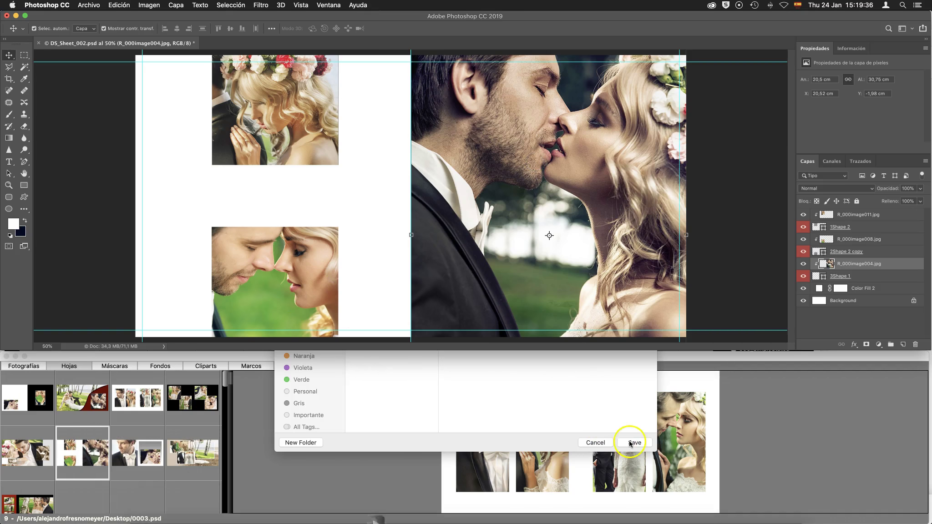
left_click(631, 442)
left_click(529, 97)
- Open DS_Sheet_004 and reframe its three couple photos, shifting the background one about 7 cm right
left_click(190, 461)
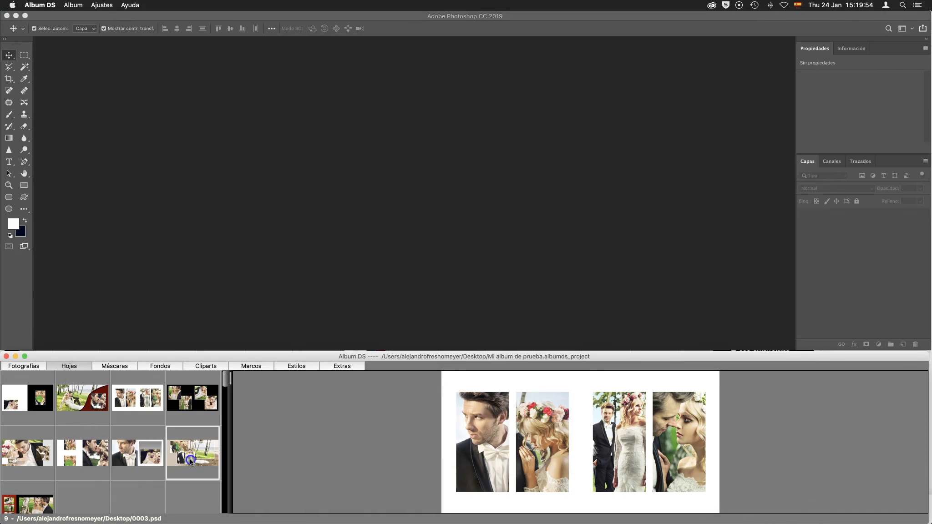
left_click_drag(330, 255, 342, 282)
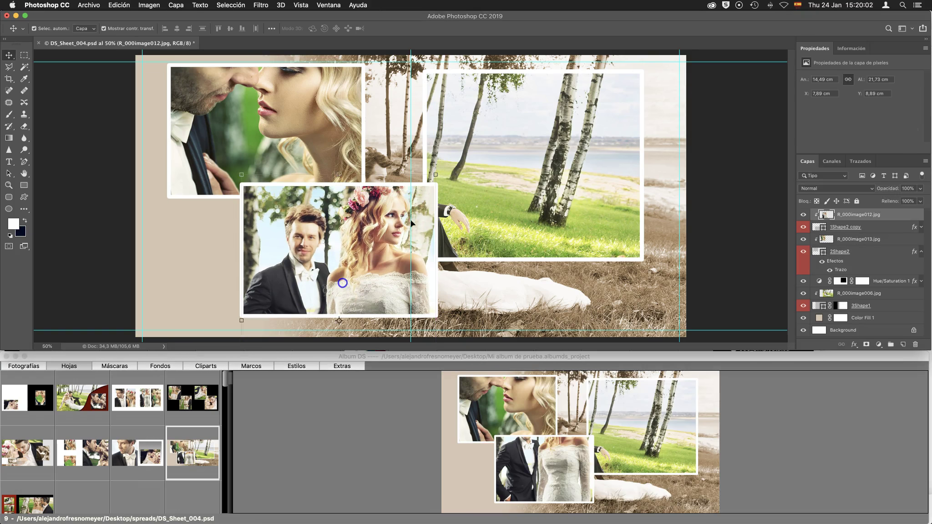
left_click_drag(496, 188, 585, 182)
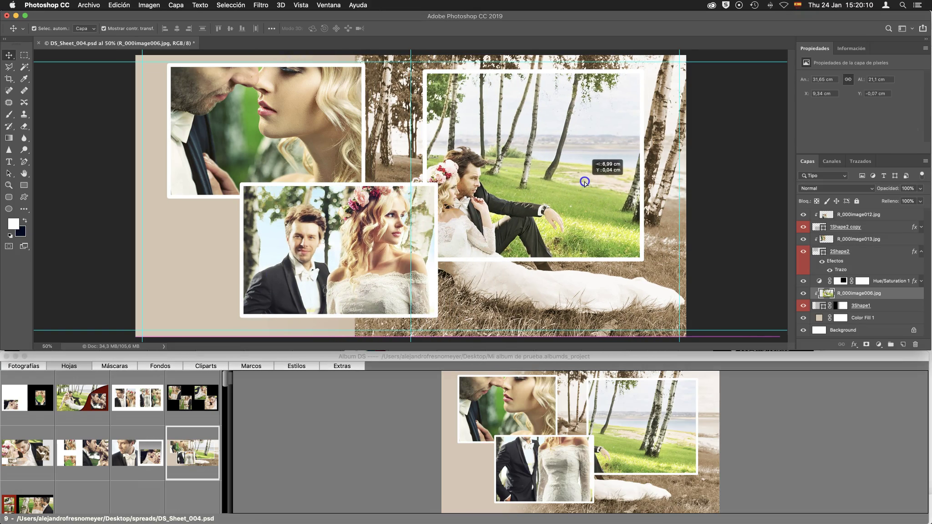
left_click_drag(255, 137, 259, 185)
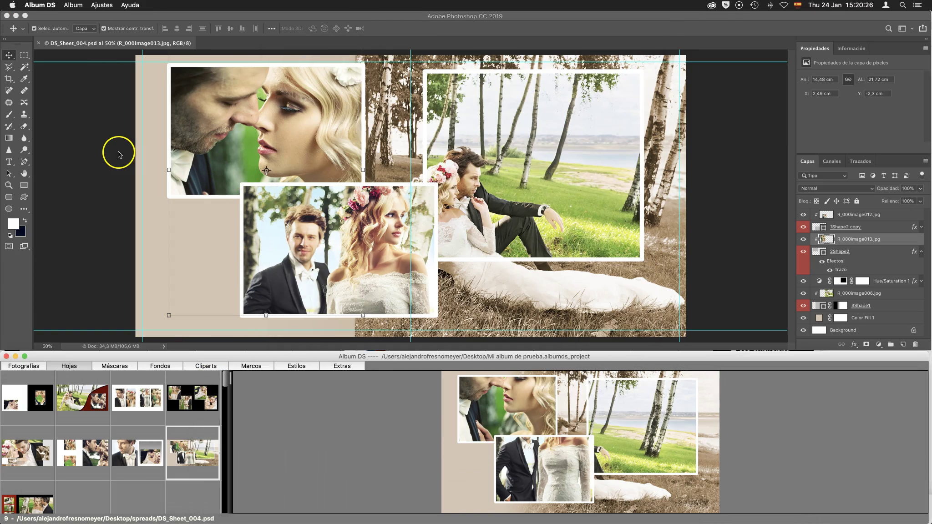
left_click(118, 154)
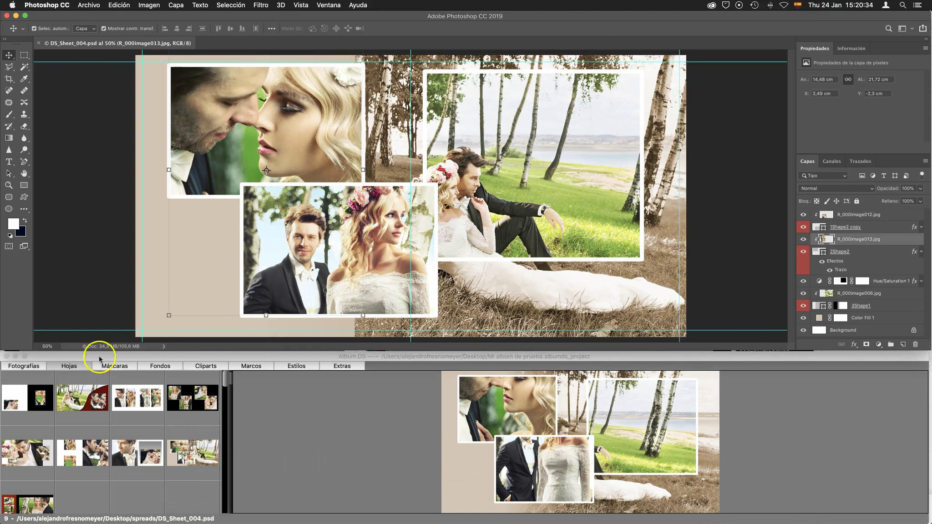
left_click(138, 452)
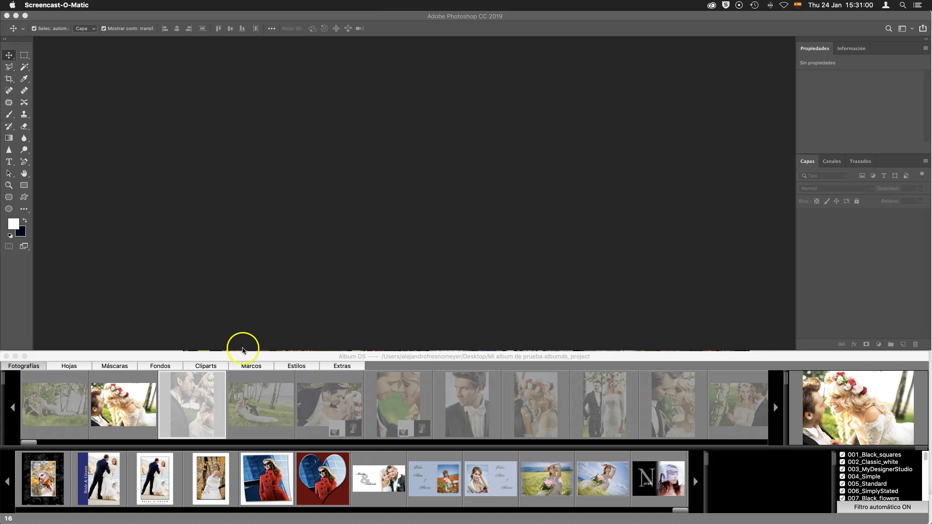
- Bring the album window forward and open the Designer via Album > Diseñador
left_click(244, 355)
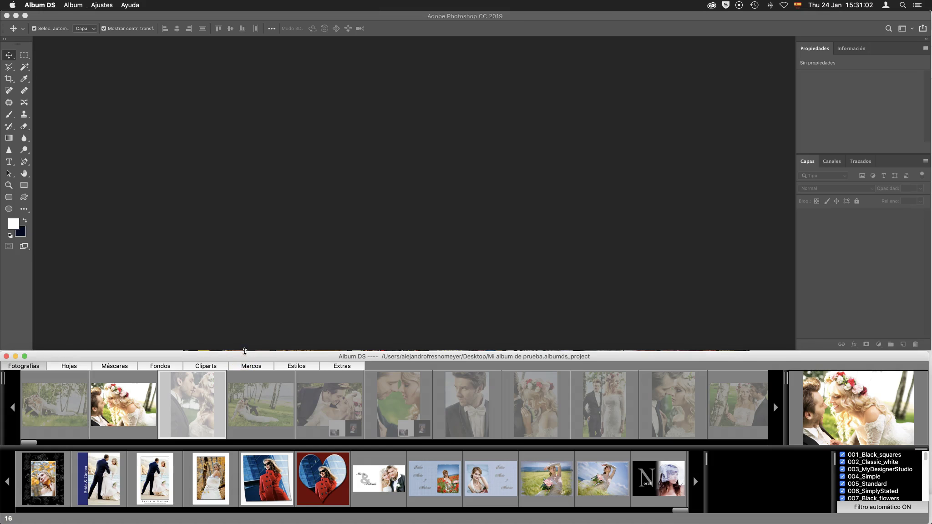
left_click_drag(244, 356, 243, 354)
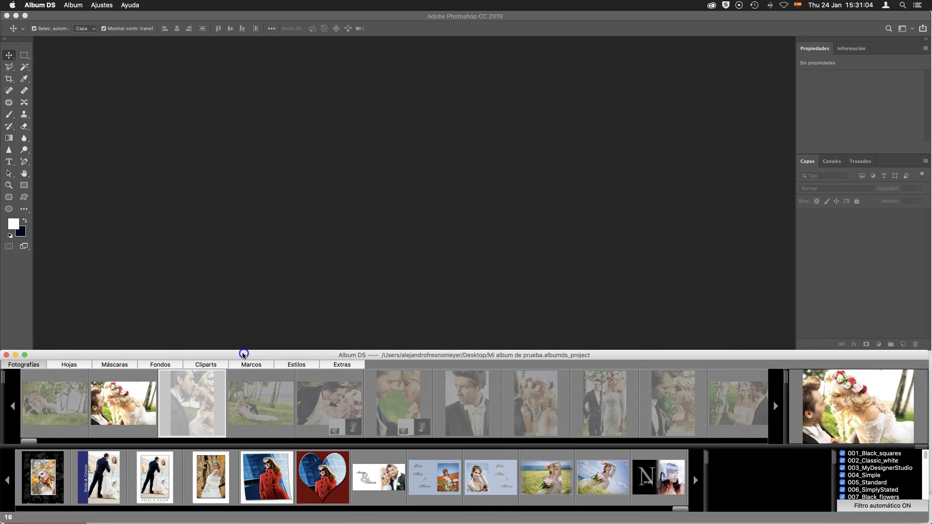
left_click(74, 5)
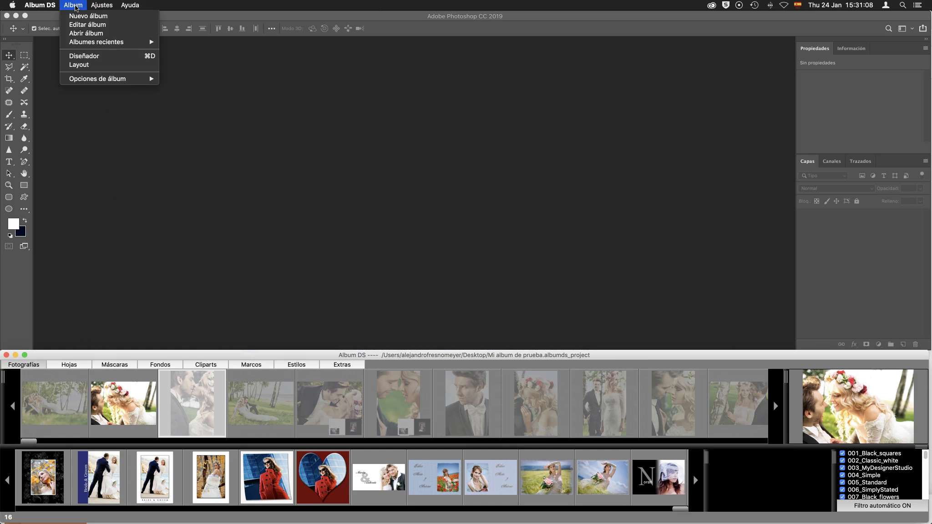
left_click(89, 57)
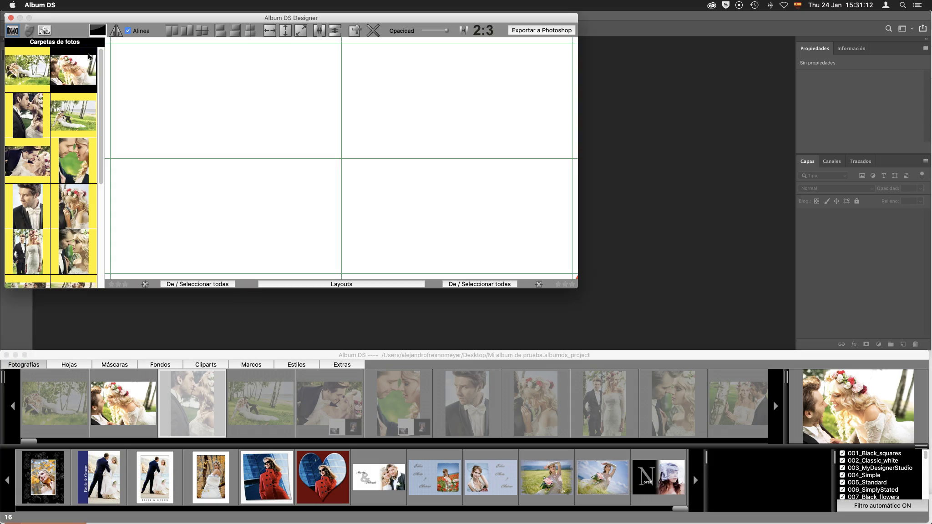
left_click_drag(132, 17, 141, 46)
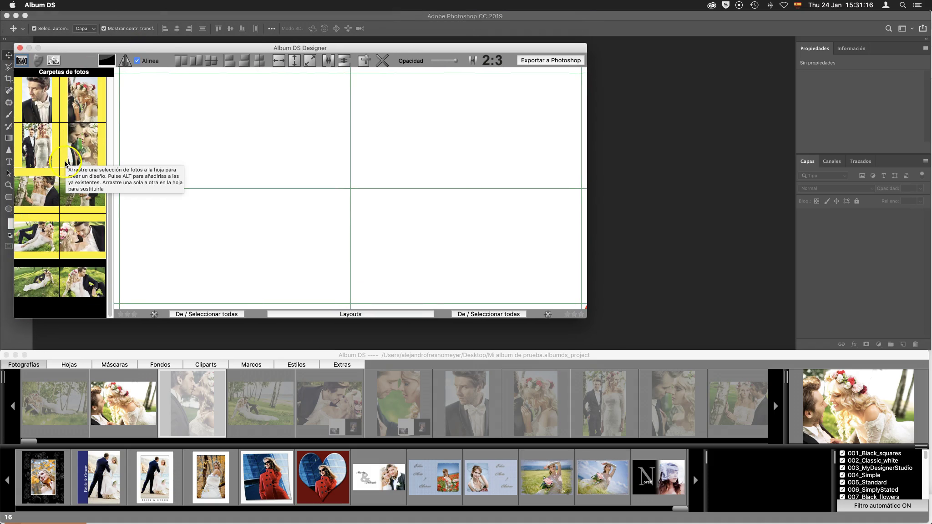
- Drag the top four Carpetas de fotos photos onto the blank spread
left_click(52, 109)
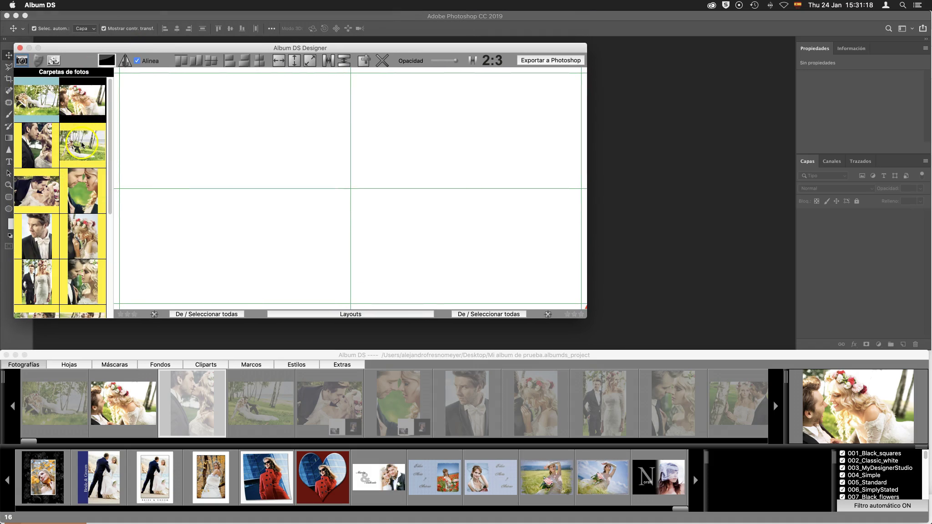
left_click(82, 144, "shift")
left_click_drag(52, 109, 339, 175)
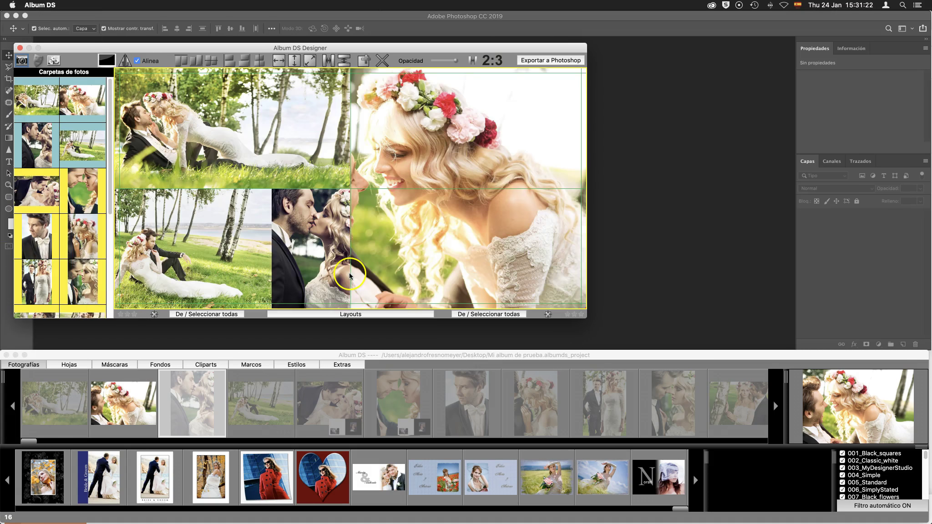
- Apply the three-left, full-page-right layout and reframe the groom and kissing photos
left_click(353, 314)
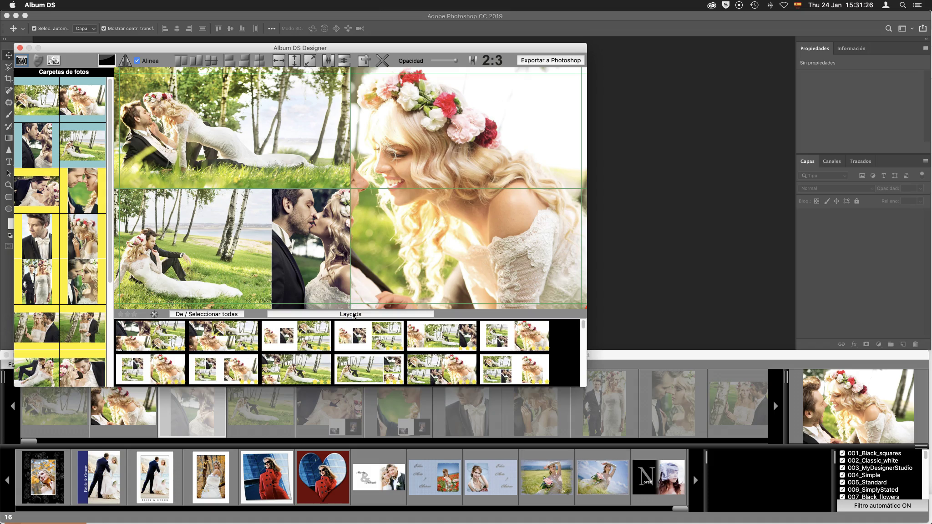
left_click(512, 339)
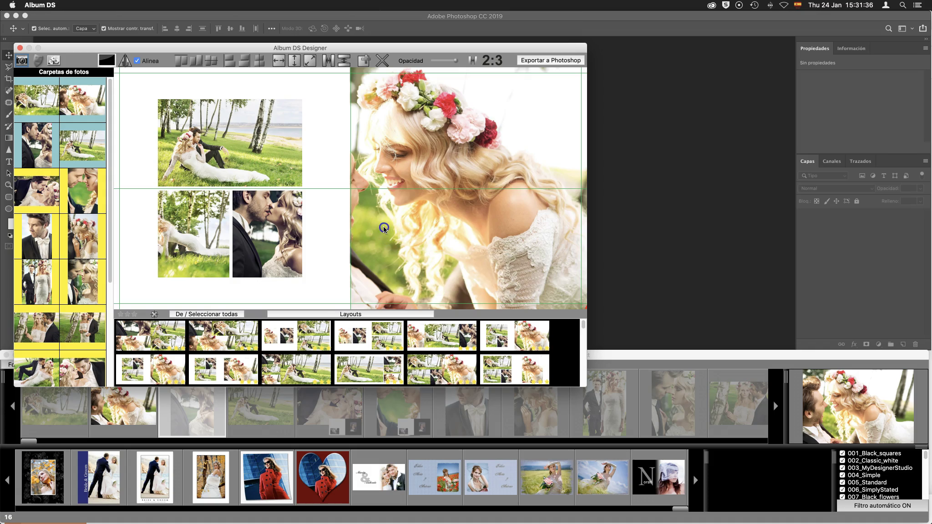
left_click_drag(384, 227, 445, 228)
left_click_drag(221, 244, 193, 235)
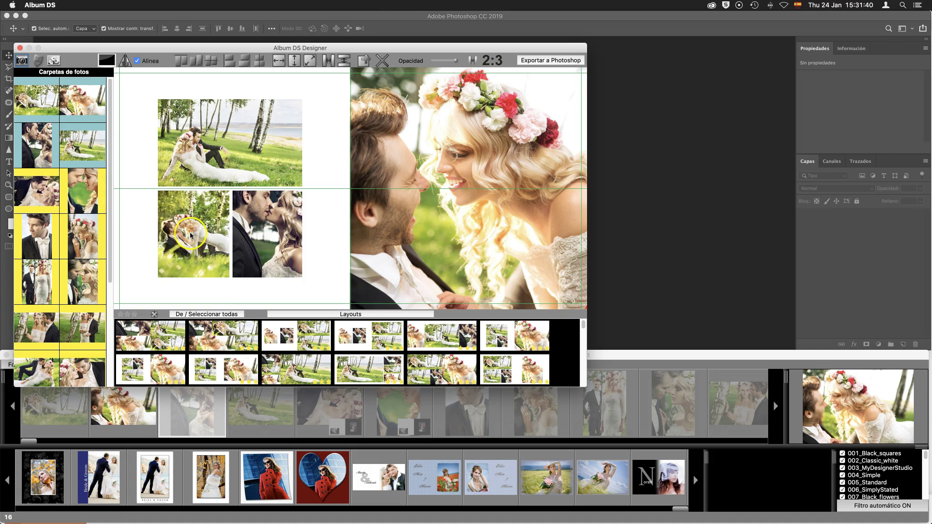
left_click_drag(192, 235, 202, 250)
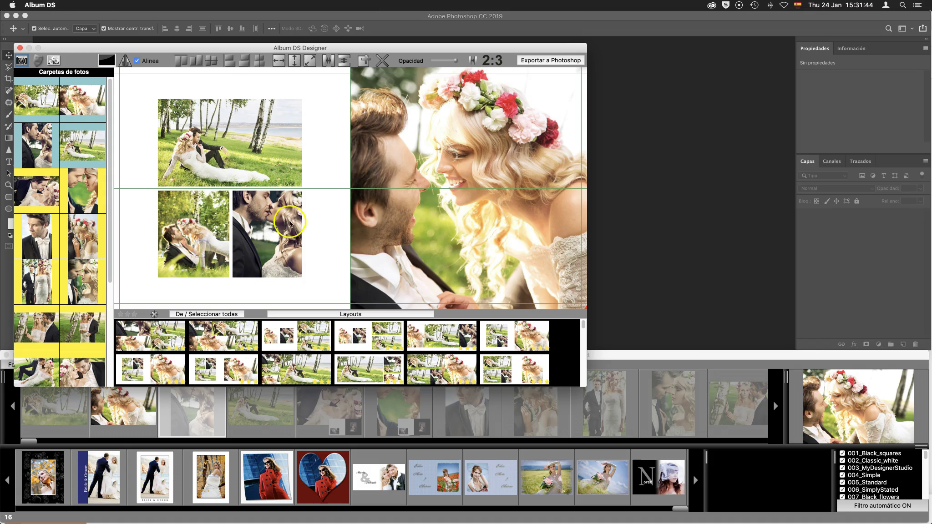
left_click_drag(259, 224, 271, 224)
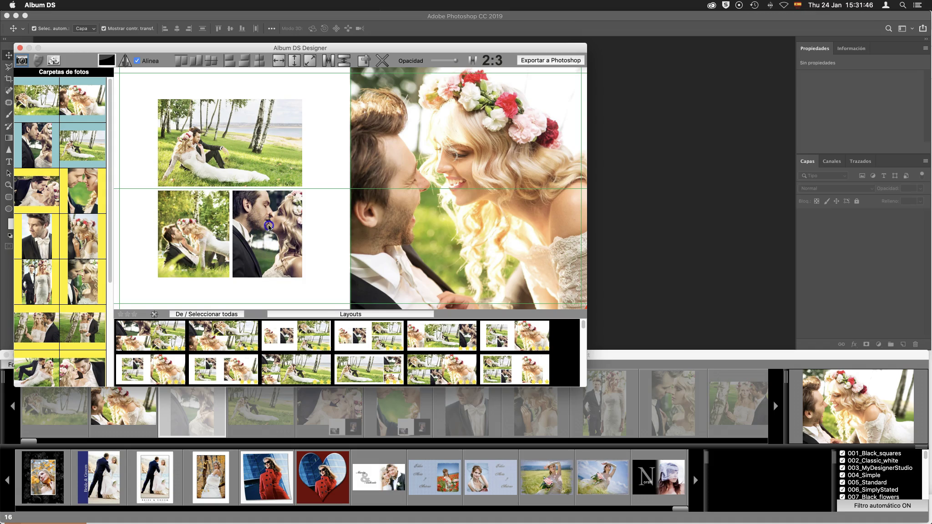
- Export the spread to Photoshop, close the Designer and show the Hojas sheets
left_click(541, 61)
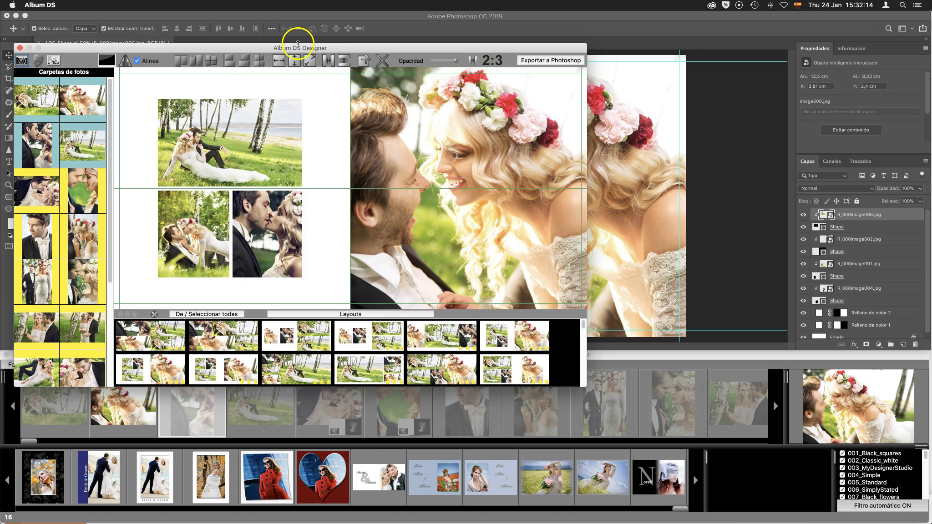
left_click(21, 49)
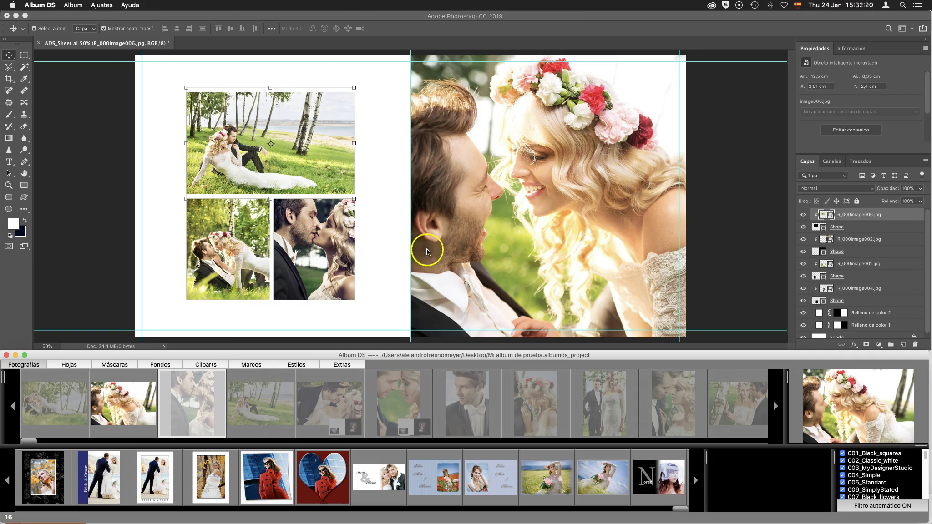
left_click(69, 364)
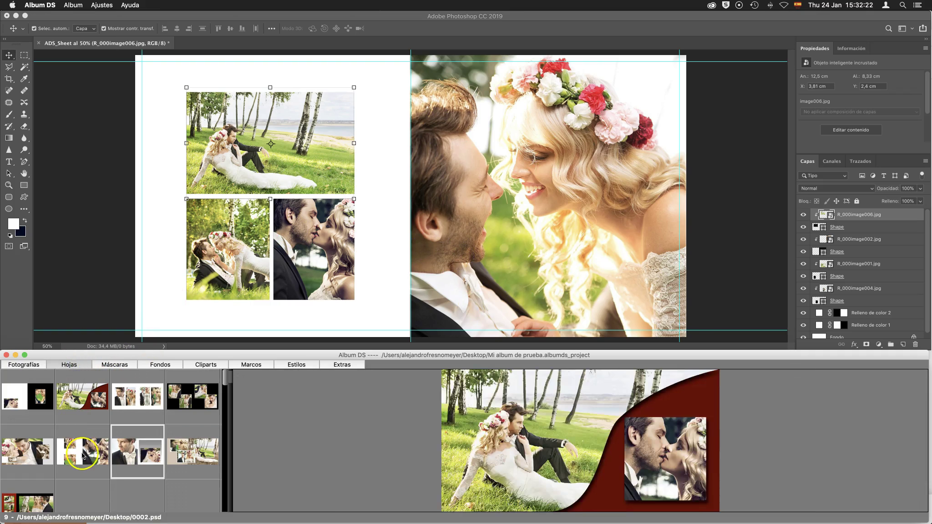
- Add the open Photoshop spread as a new album sheet, saving to the Desktop
right_click(82, 453)
left_click(105, 458)
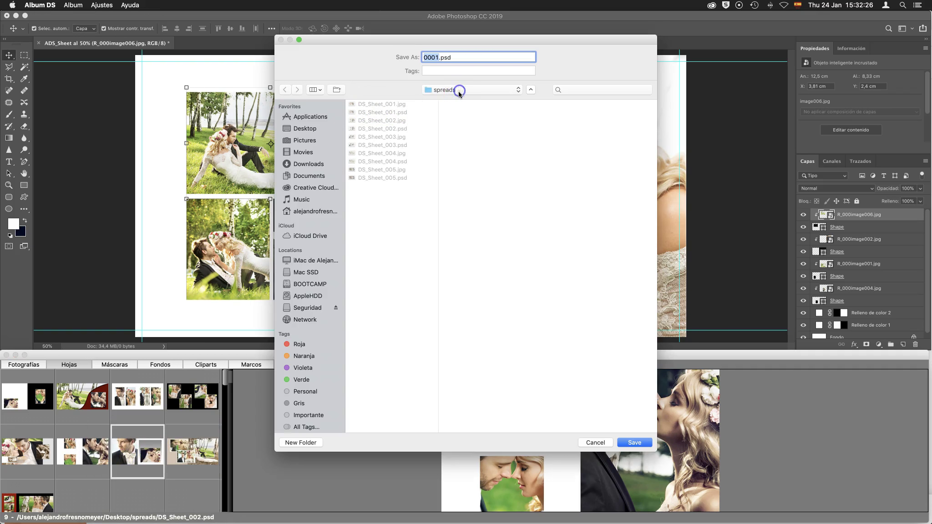
left_click(457, 90)
left_click(453, 101)
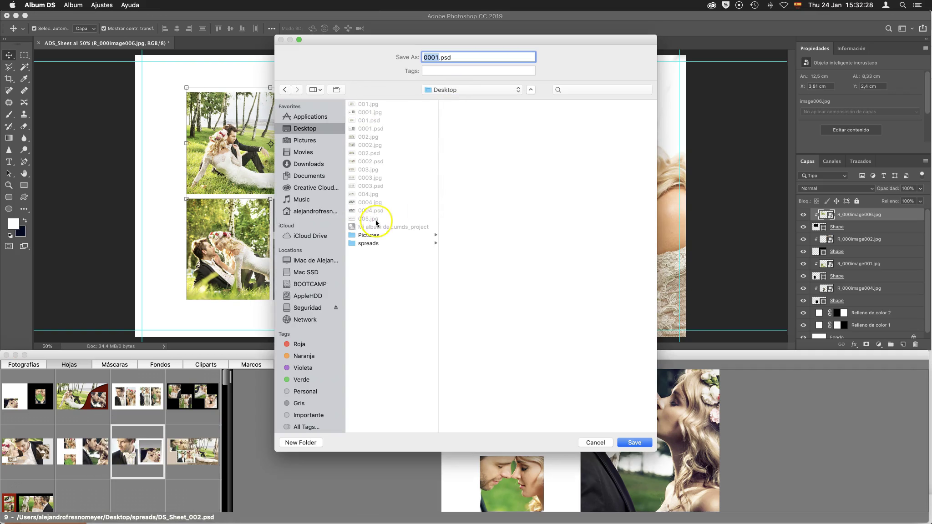
- Name the file 0005.psd, save it, and refresh the Hojas sheet grid
left_click(437, 57)
key("BackSpace")
type("4")
key("BackSpace")
key("Return")
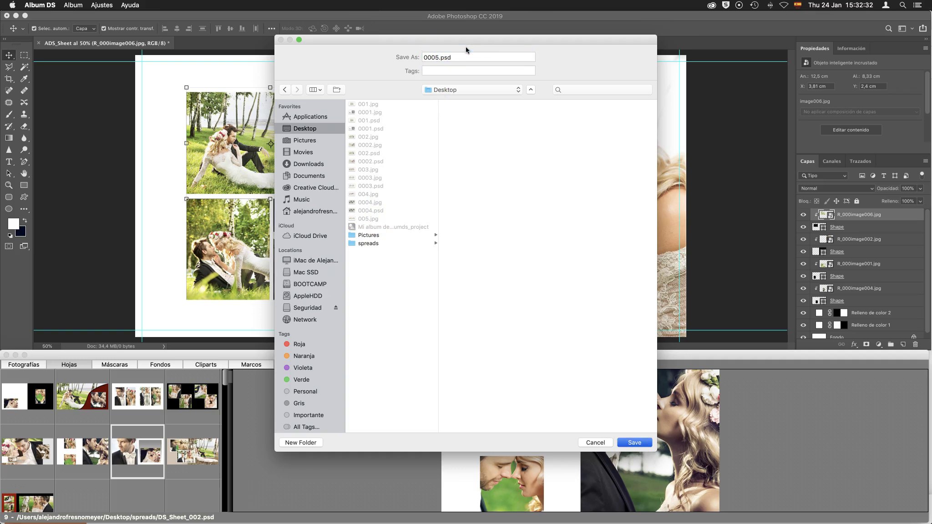
left_click(464, 58)
left_click(293, 228)
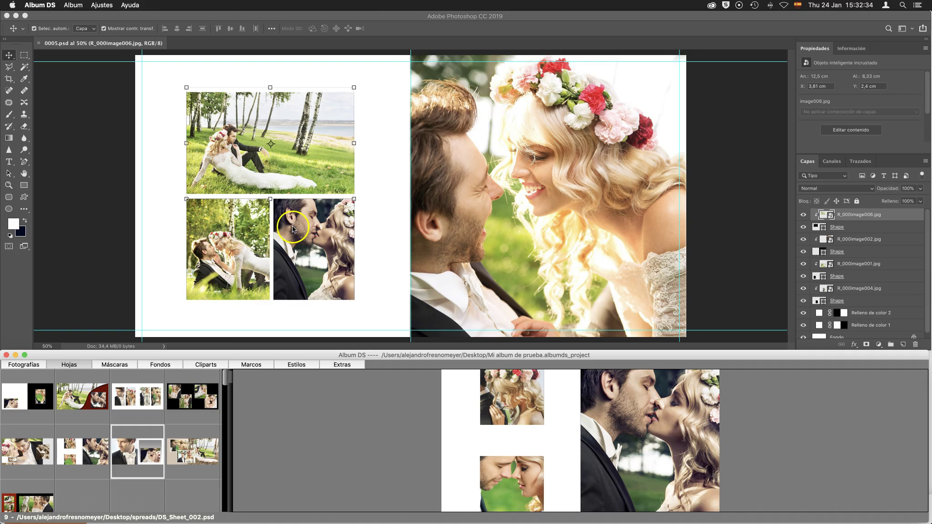
left_click(104, 399)
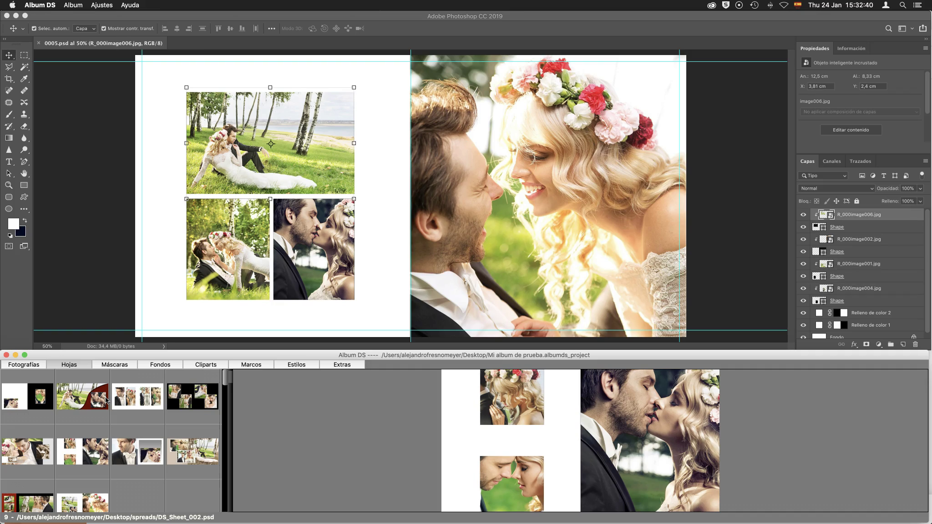
- Open the Fotografías browser and review the red-coat template's actions, including cover design
left_click(22, 364)
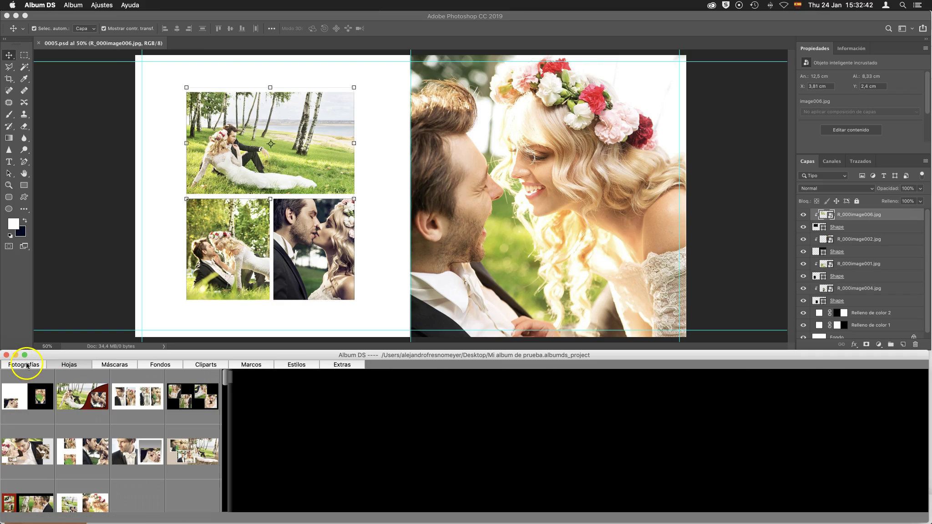
left_click(27, 365)
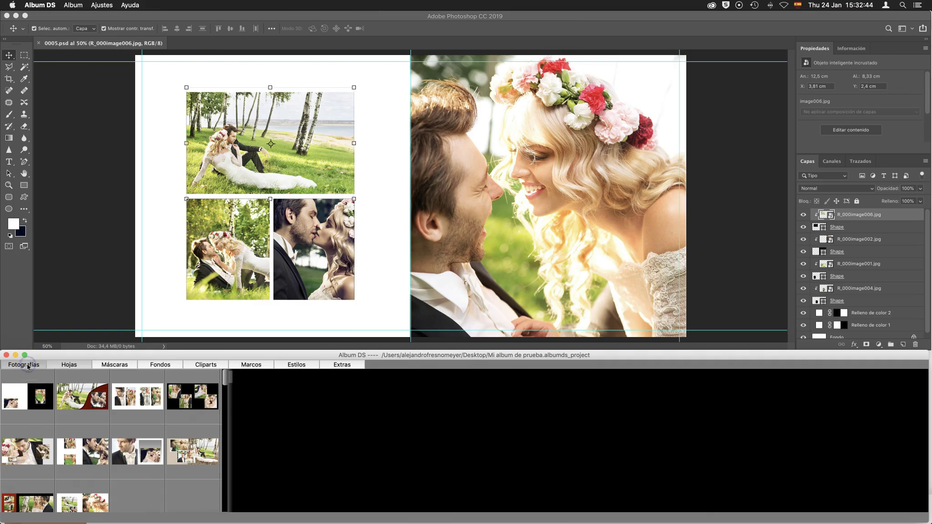
left_click(287, 473)
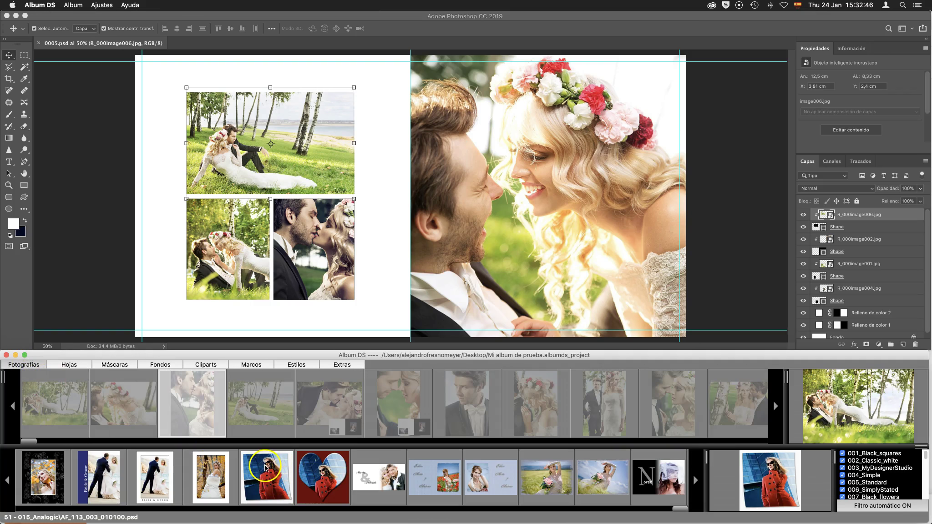
right_click(266, 468)
left_click(253, 477)
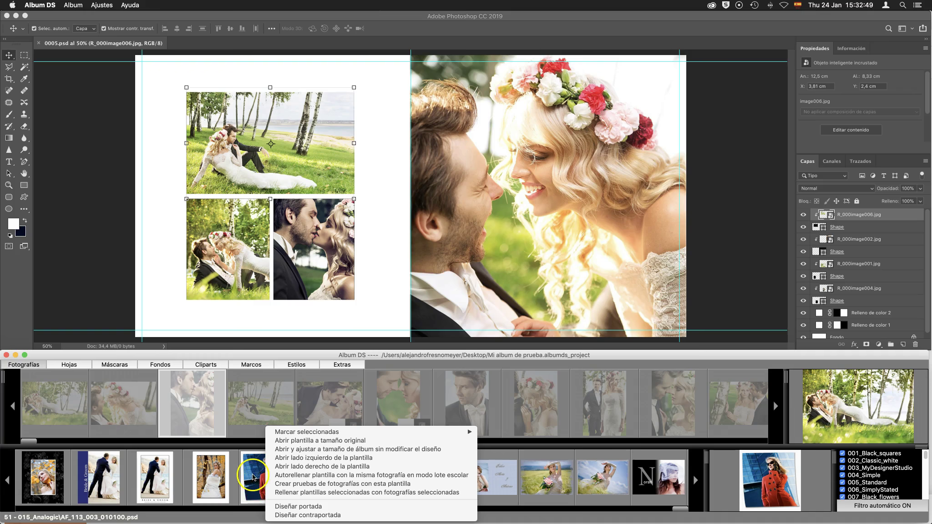
left_click(328, 507)
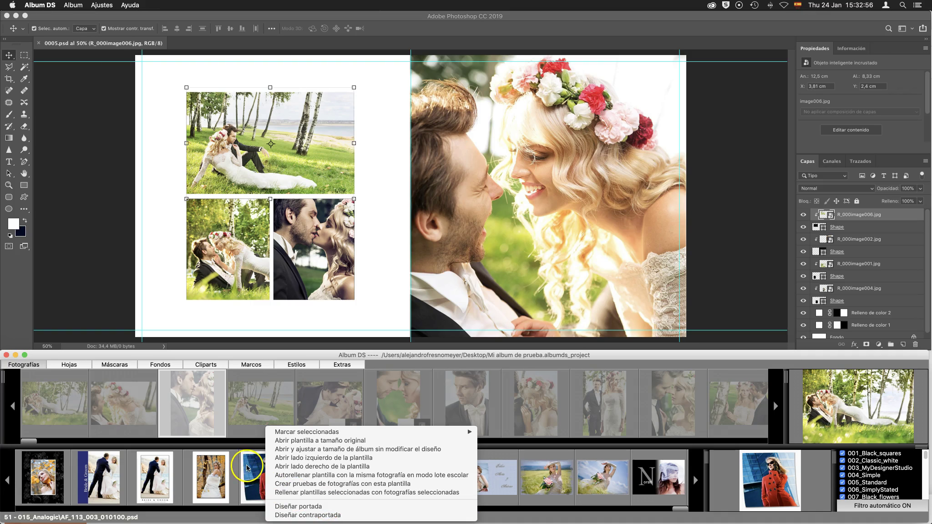
- Review the selected photos' menu: unassign templates, autofill and smart autofill options
right_click(199, 403)
mouse_move(220, 403)
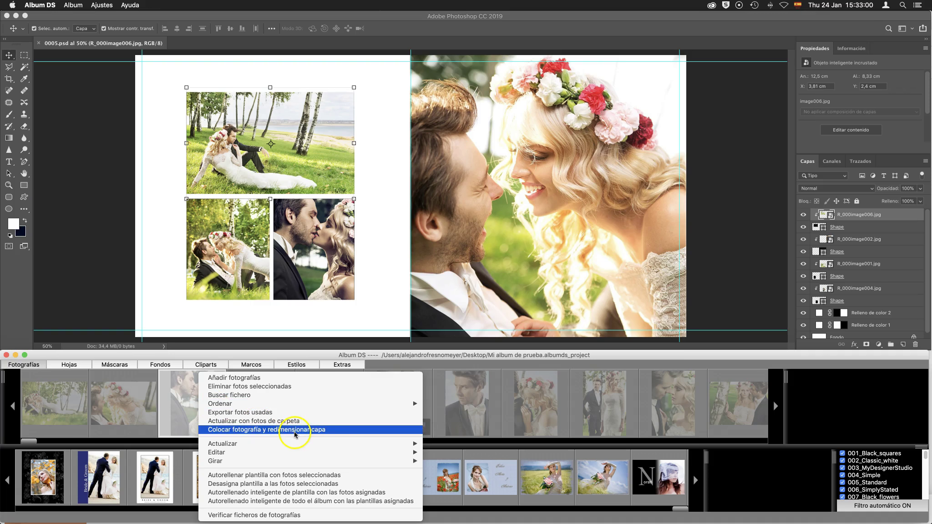
left_click(278, 485)
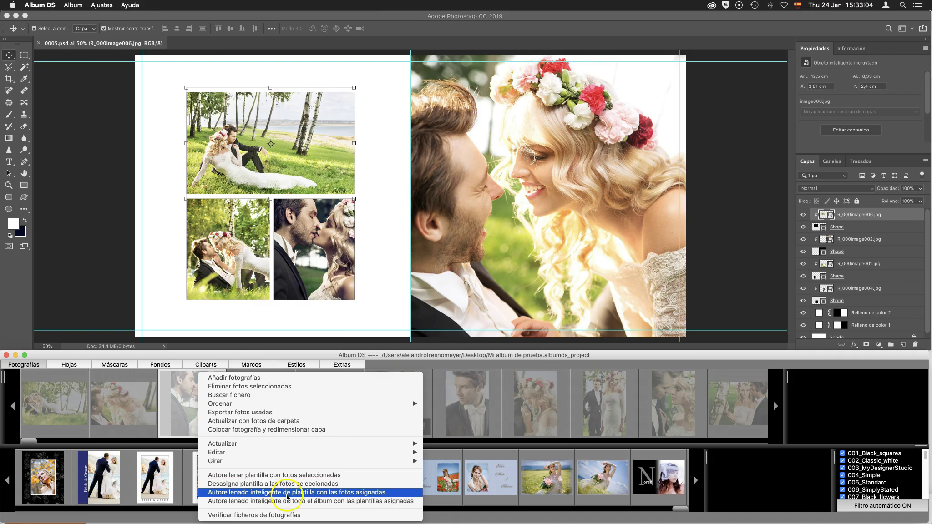
left_click(333, 494)
left_click(326, 474)
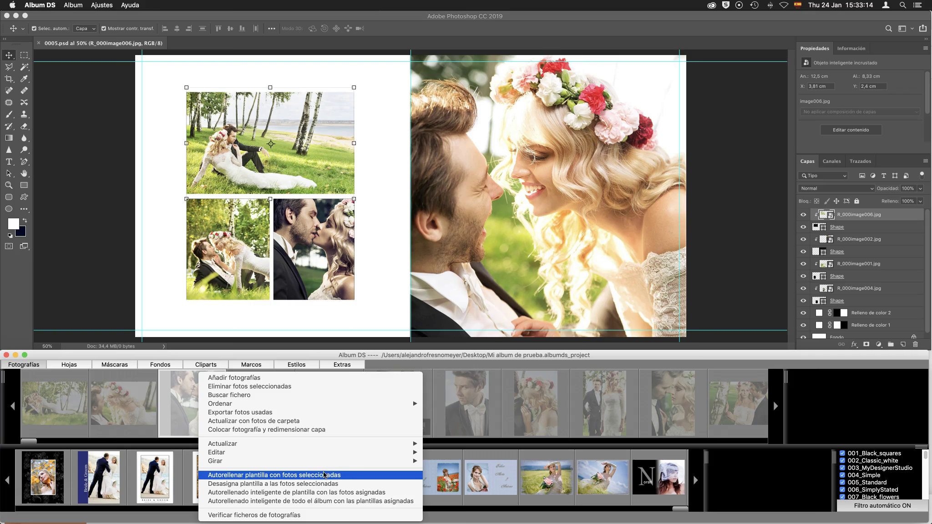
left_click(321, 501)
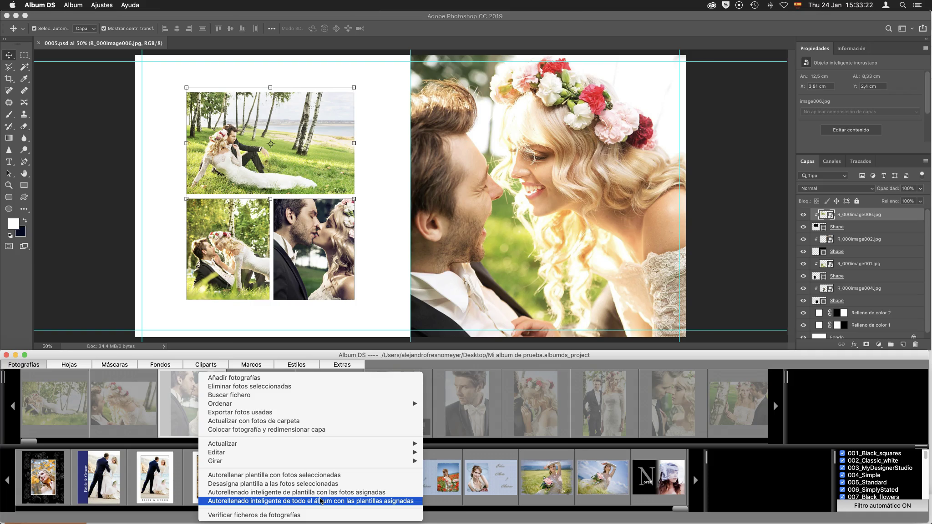
- Uncheck 'Rellenar la plantilla inmediatamente después de arrastrarla a fotografías' in Configuración and close it
left_click(44, 5)
left_click(50, 14)
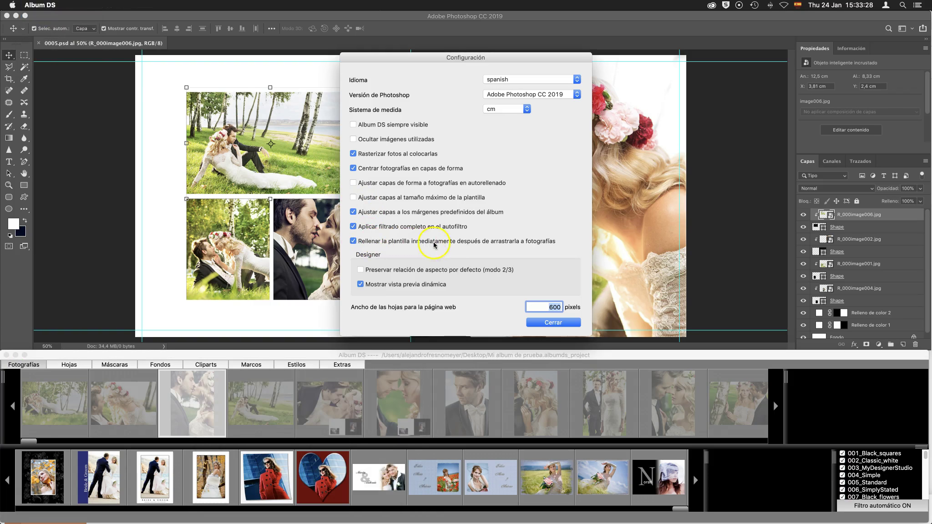
left_click(353, 241)
left_click(547, 322)
mouse_move(266, 477)
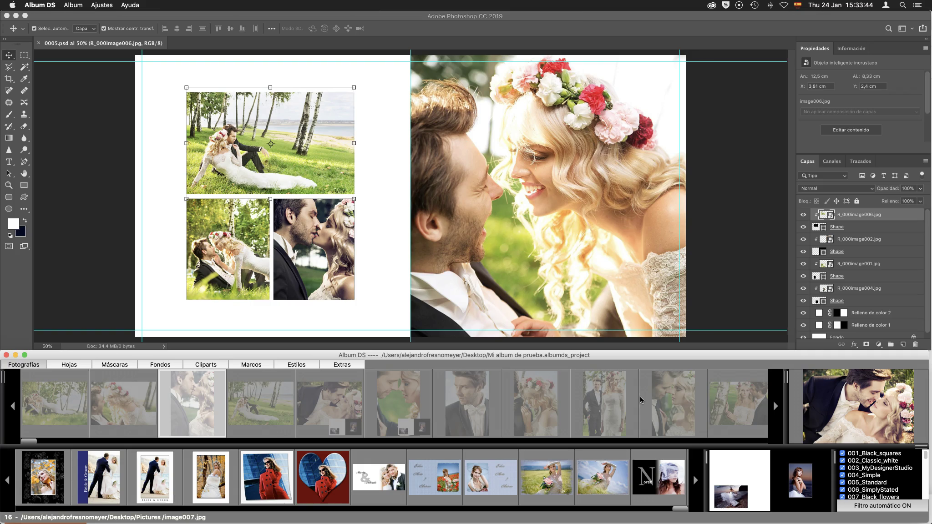
- Review the red-coat template's menu items, such as Abrir lado izquierdo and single-photo Autorellenar
right_click(275, 474)
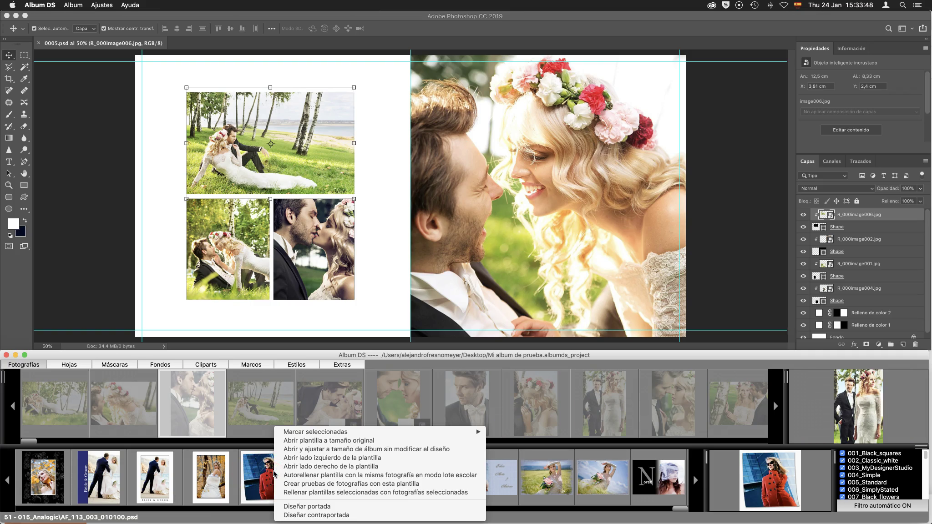
left_click(330, 458)
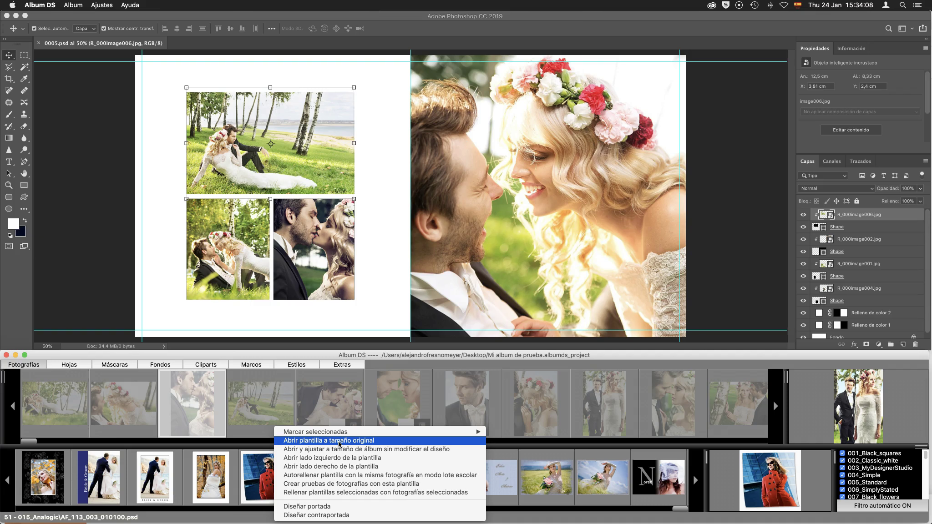
left_click(335, 461)
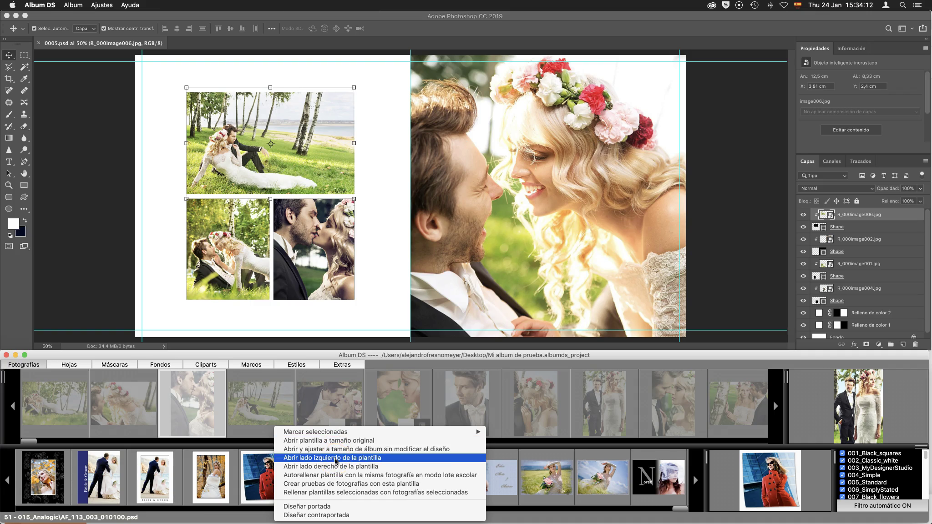
left_click(364, 476)
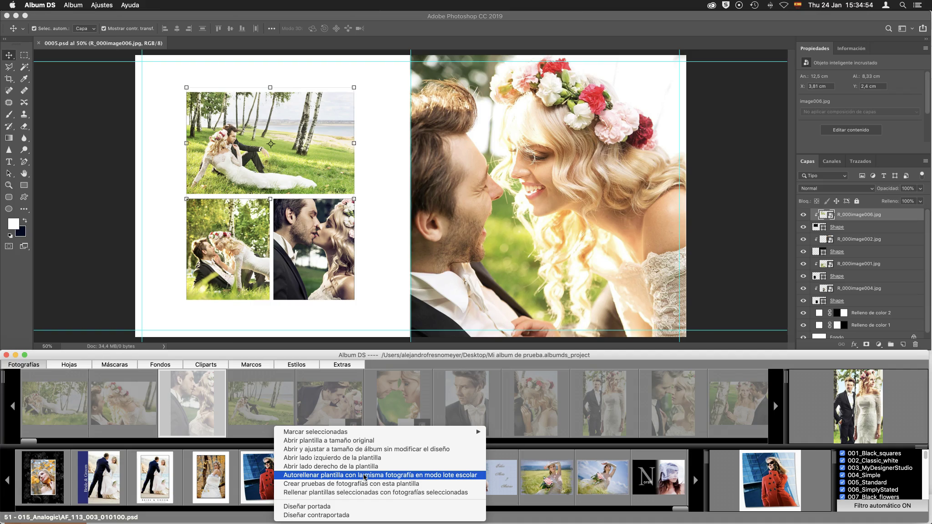
left_click(370, 476)
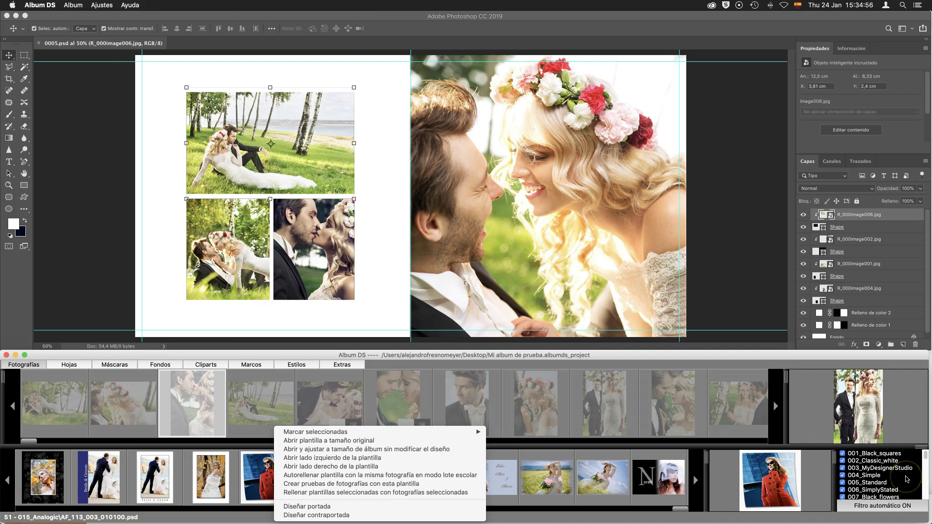
- Deselect all template styles and check only 012_Autofill
right_click(860, 471)
left_click(858, 481)
scroll(894, 477, "down", 5)
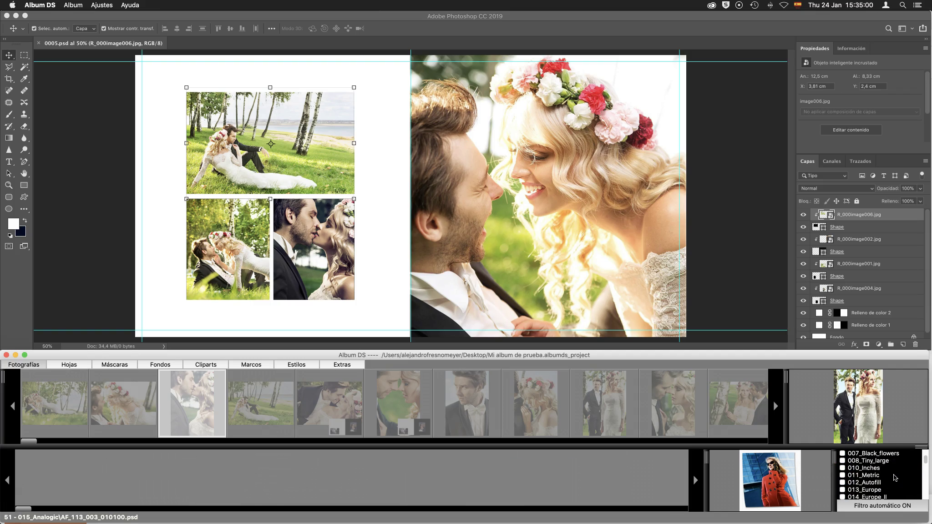
scroll(887, 480, "up", 5)
left_click(842, 482)
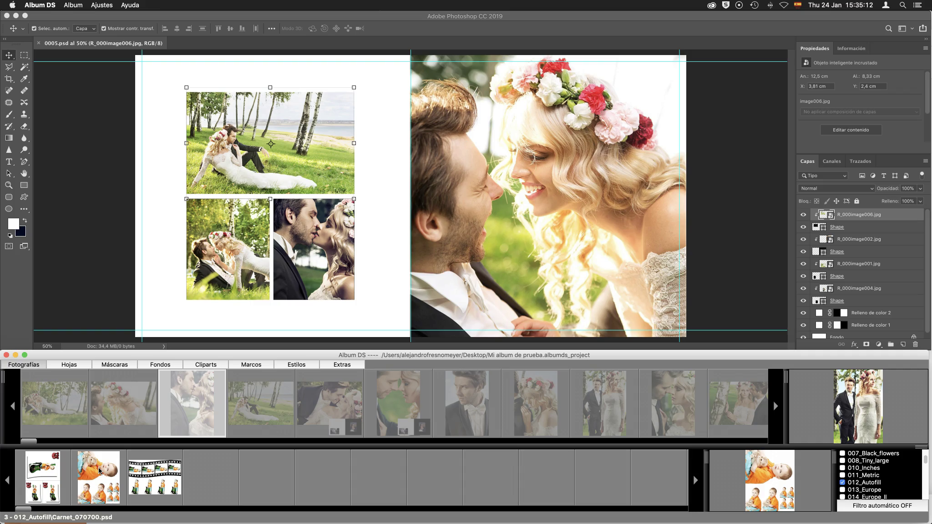
- Select photos 1–5 and the second autofill template, then show its actions
left_click(112, 496)
left_click(57, 406)
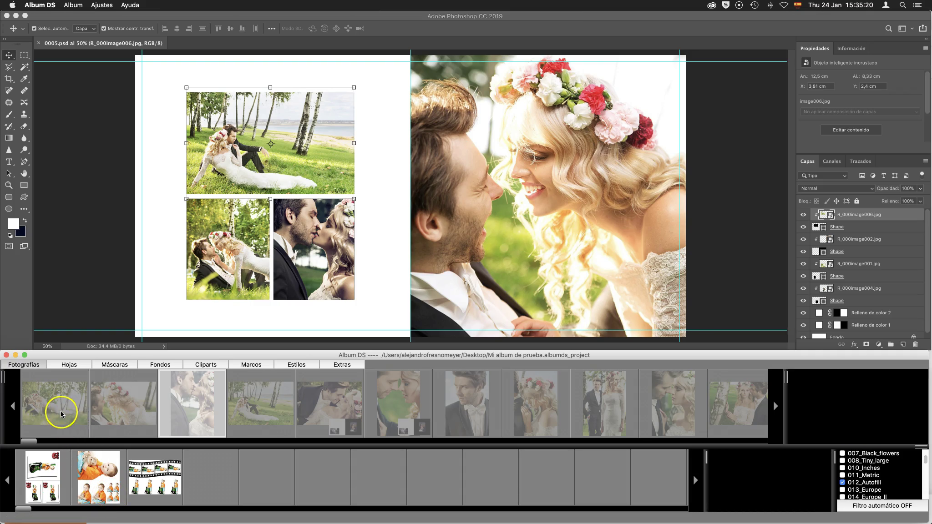
left_click(329, 401, "shift")
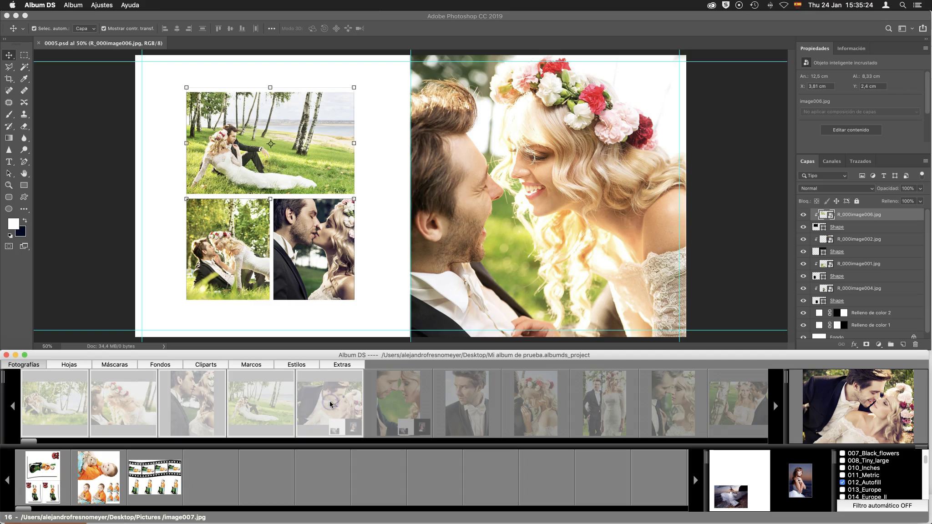
left_click(107, 462)
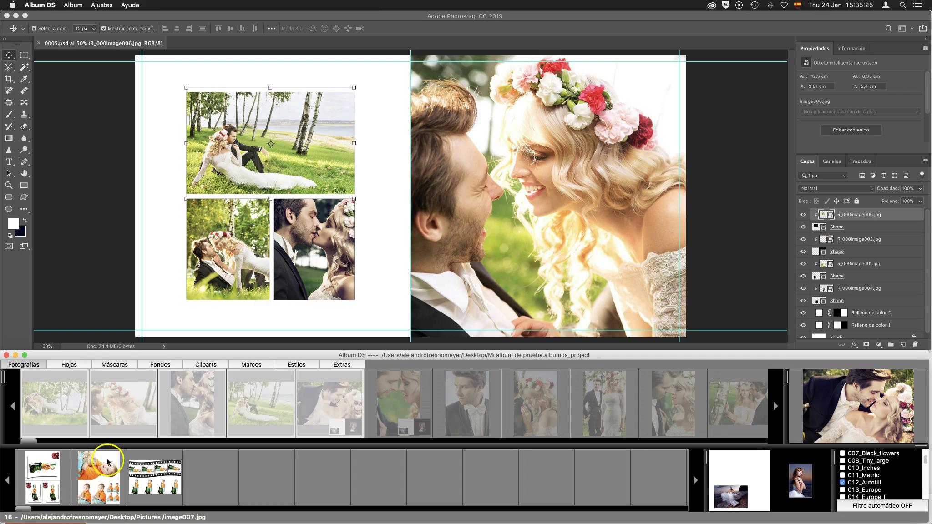
right_click(97, 481)
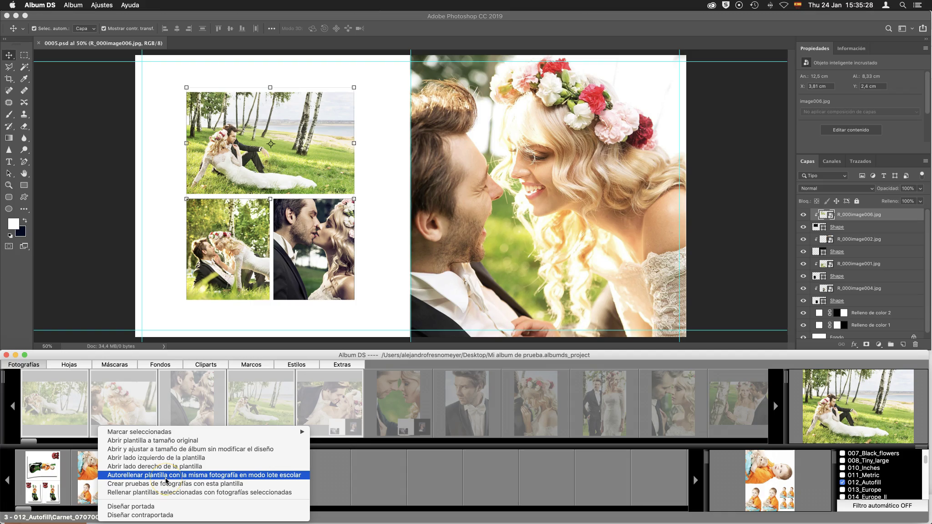